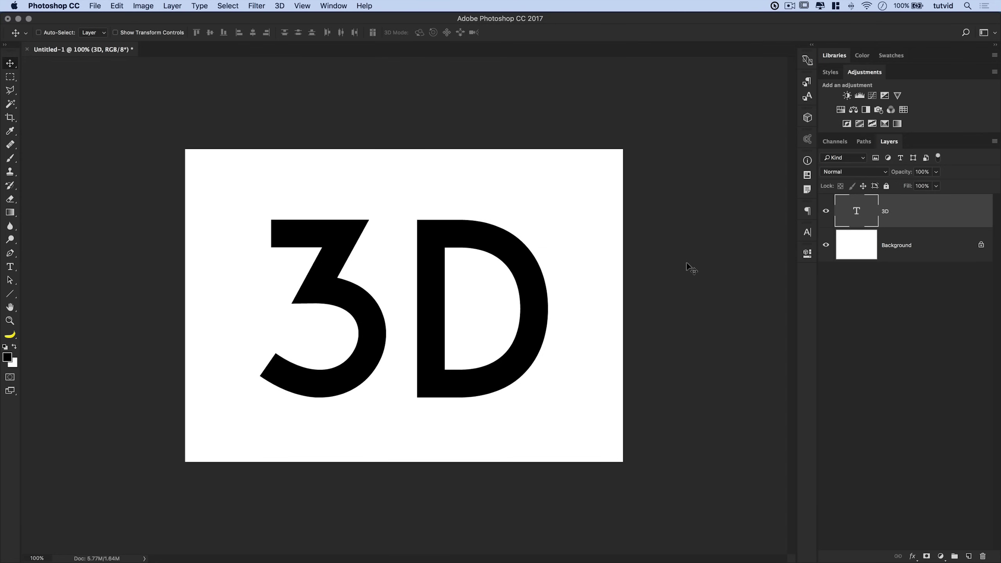
Switch to Chrome and examine the Windows and macOS system requirements for the 2017 release of Photoshop CC
{"action": "key", "text": "super+Tab"}
{"action": "scroll", "coordinate": [441, 303], "scroll_direction": "down", "scroll_amount": 8}
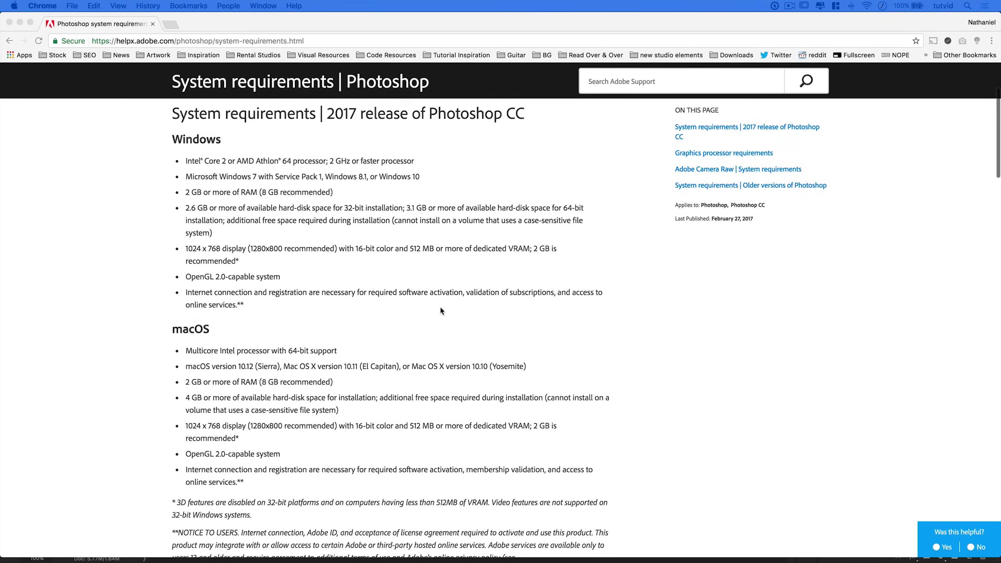
{"action": "left_click", "coordinate": [432, 315]}
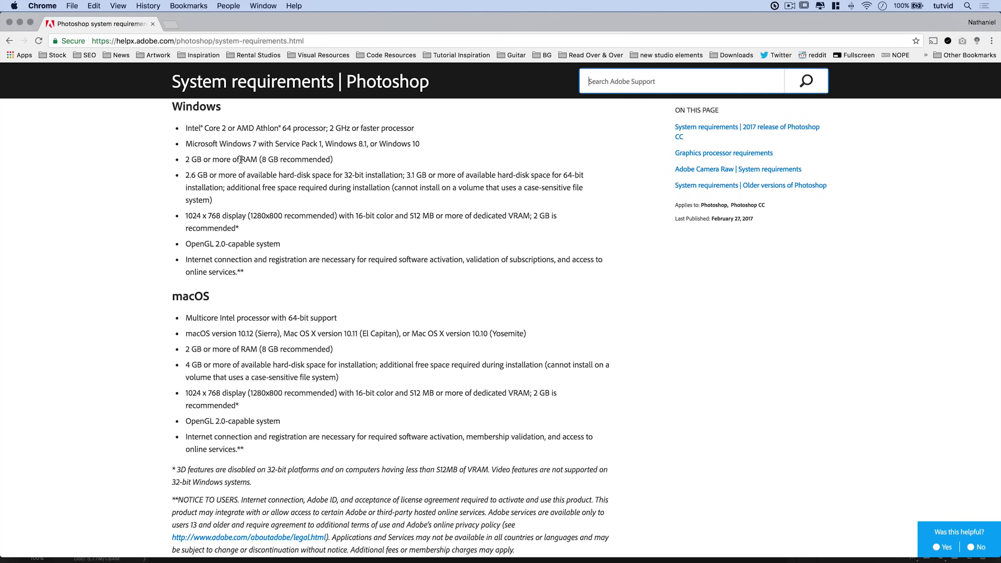
{"action": "scroll", "coordinate": [327, 331], "scroll_direction": "down", "scroll_amount": 3}
{"action": "scroll", "coordinate": [328, 331], "scroll_direction": "down", "scroll_amount": 2}
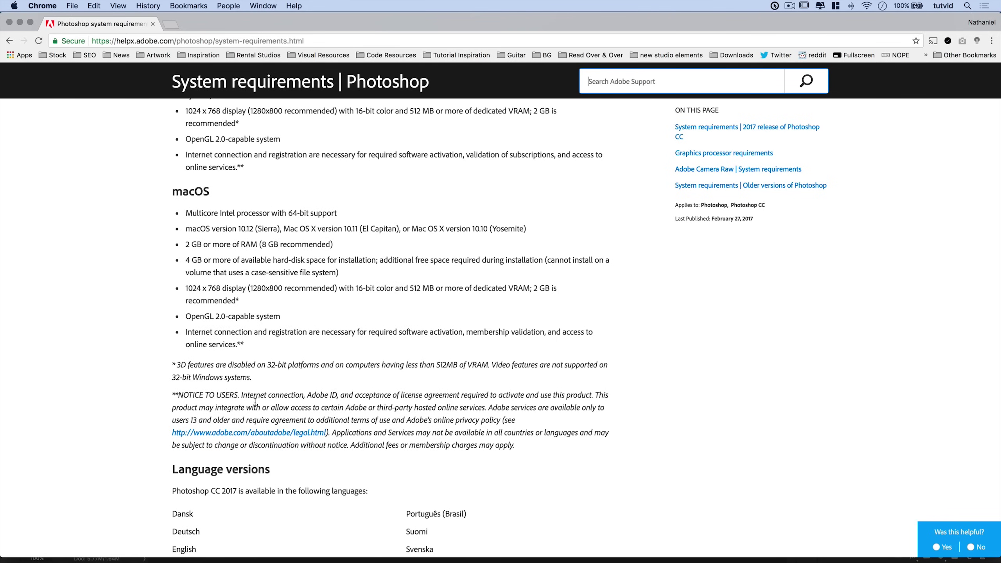
Examine the graphics processor requirements and tested graphics cards on the page, and return to Photoshop with no layer selected
{"action": "scroll", "coordinate": [426, 396], "scroll_direction": "down", "scroll_amount": 10}
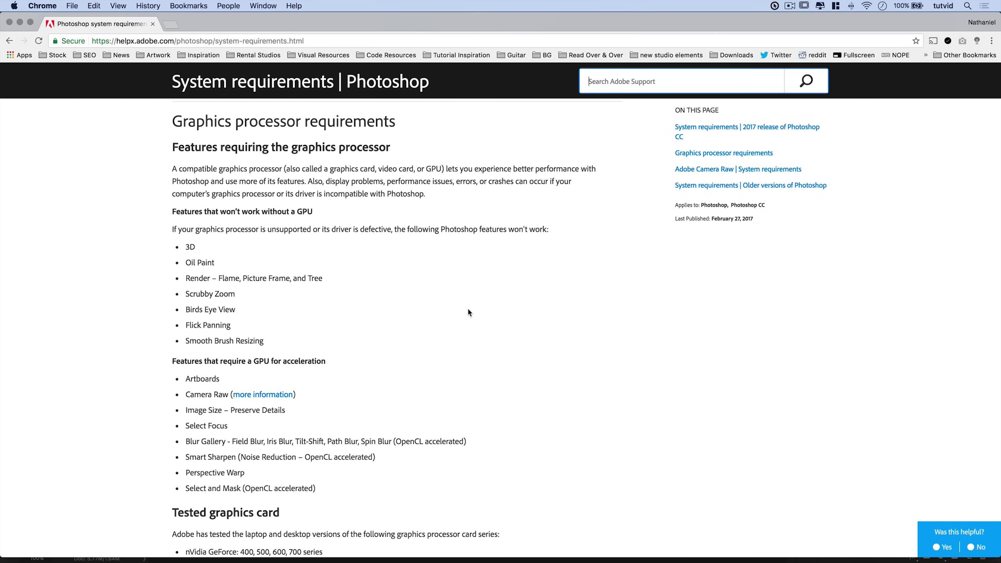
{"action": "scroll", "coordinate": [468, 313], "scroll_direction": "down", "scroll_amount": 5}
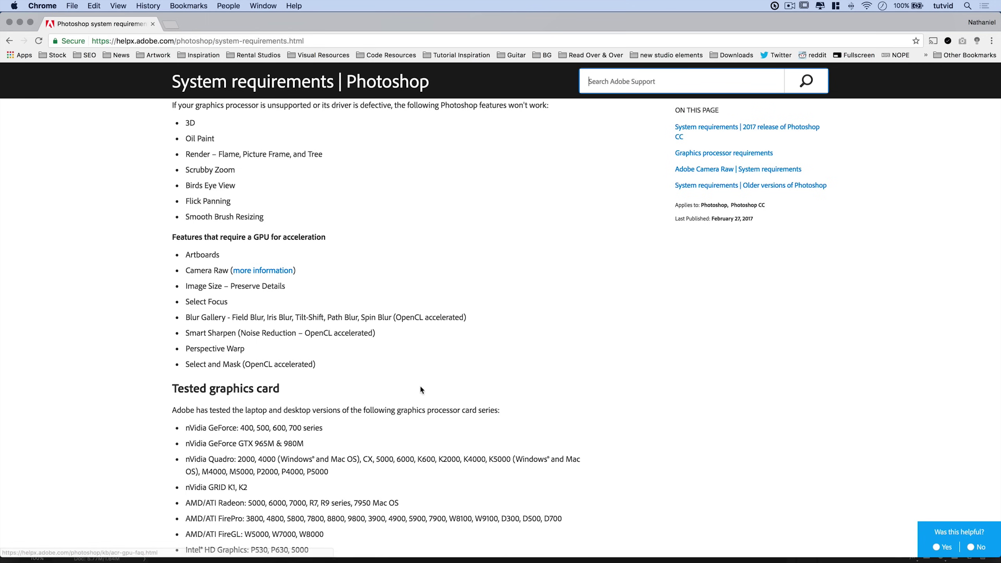
{"action": "scroll", "coordinate": [409, 350], "scroll_direction": "down", "scroll_amount": 4}
{"action": "scroll", "coordinate": [409, 350], "scroll_direction": "up", "scroll_amount": 5}
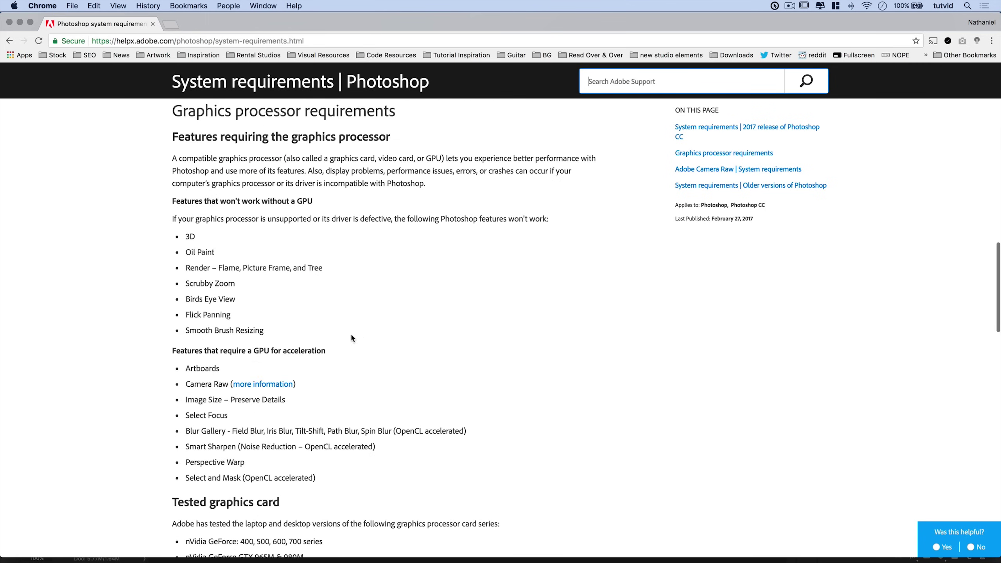
{"action": "scroll", "coordinate": [349, 345], "scroll_direction": "down", "scroll_amount": 2}
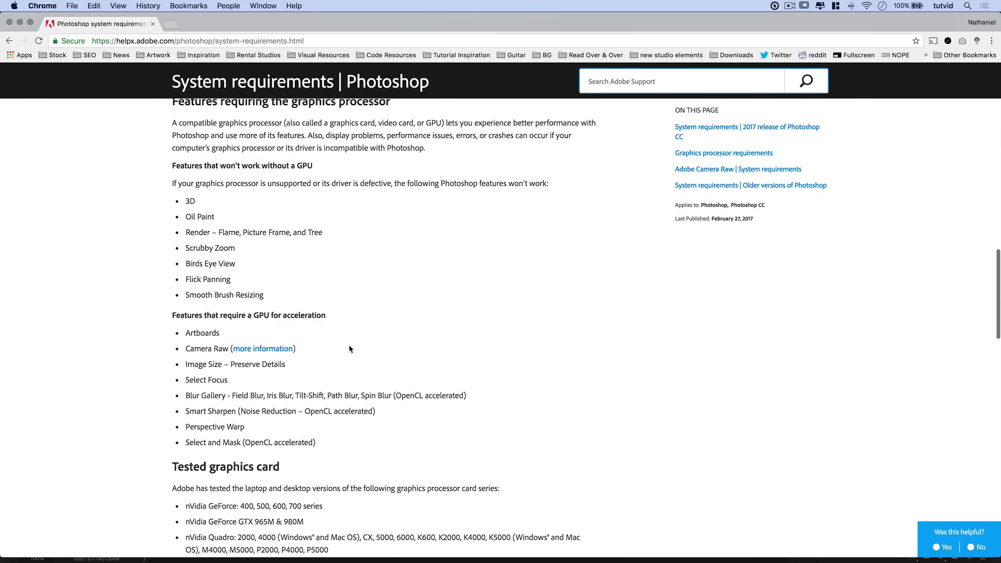
{"action": "left_click", "coordinate": [386, 288]}
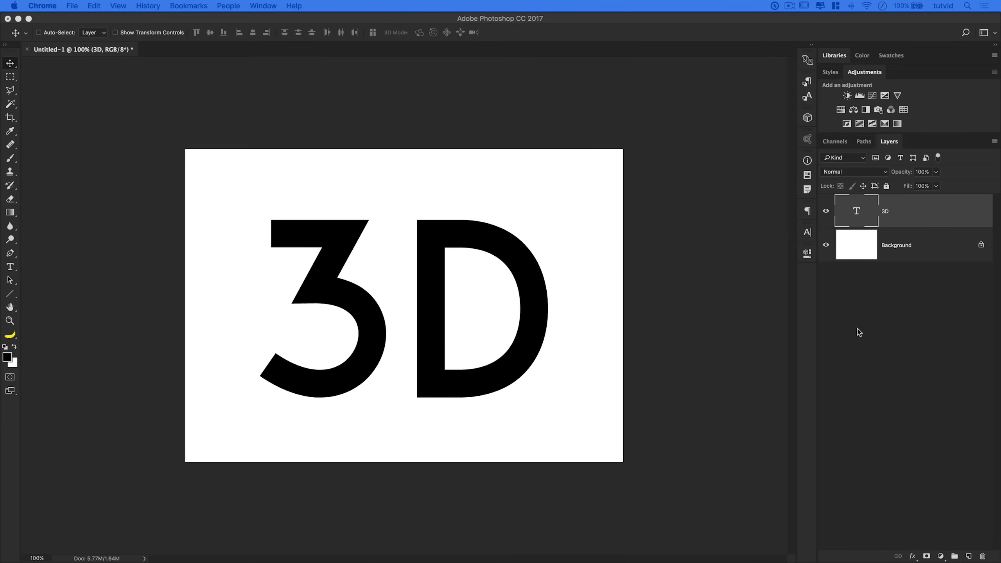
{"action": "left_click", "coordinate": [859, 332]}
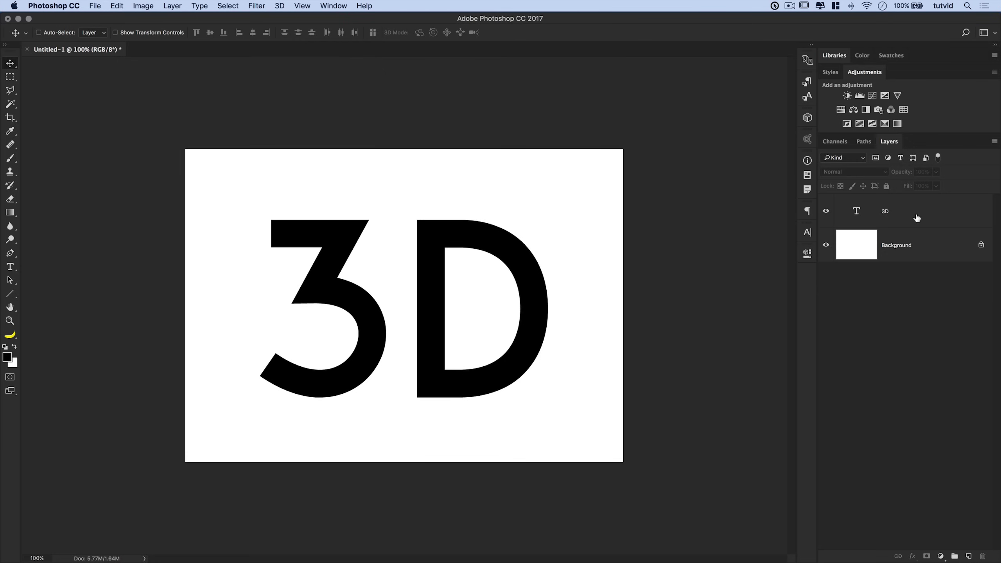
Switch to the 3D workspace and view its layer list and 3D object creation options
{"action": "left_click", "coordinate": [992, 33]}
{"action": "left_click", "coordinate": [958, 61]}
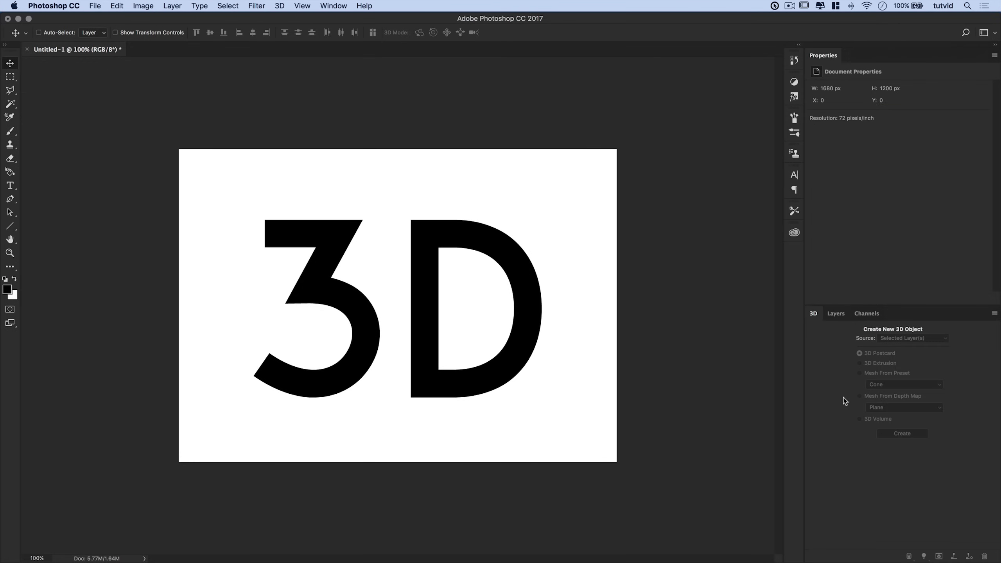
{"action": "left_click", "coordinate": [831, 313]}
{"action": "left_click", "coordinate": [814, 313]}
Switch from the 3D workspace back to the custom tutvid workspace
{"action": "left_click", "coordinate": [997, 34]}
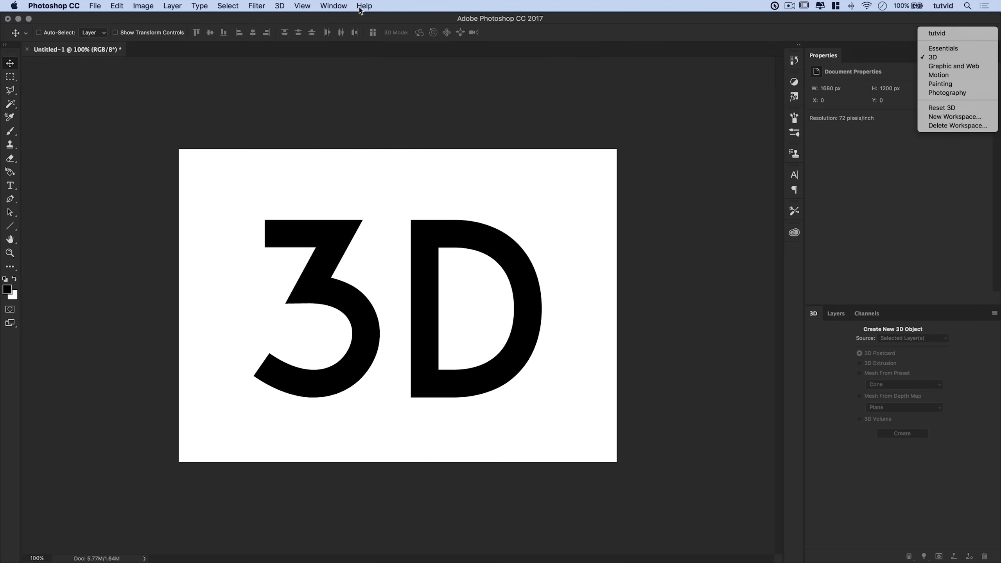
{"action": "left_click", "coordinate": [334, 10]}
{"action": "left_click", "coordinate": [334, 10]}
{"action": "mouse_move", "coordinate": [347, 29]}
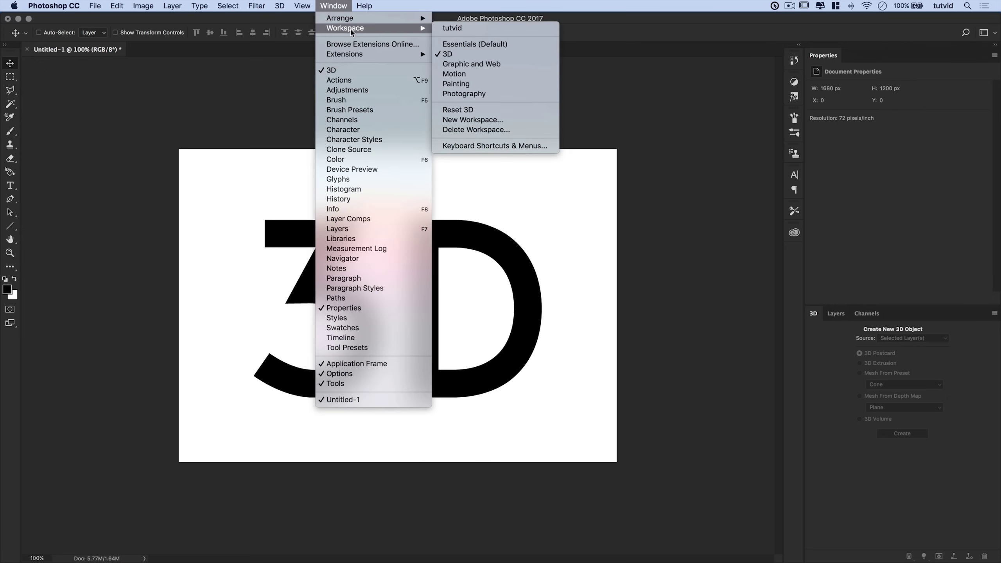
{"action": "left_click", "coordinate": [460, 28]}
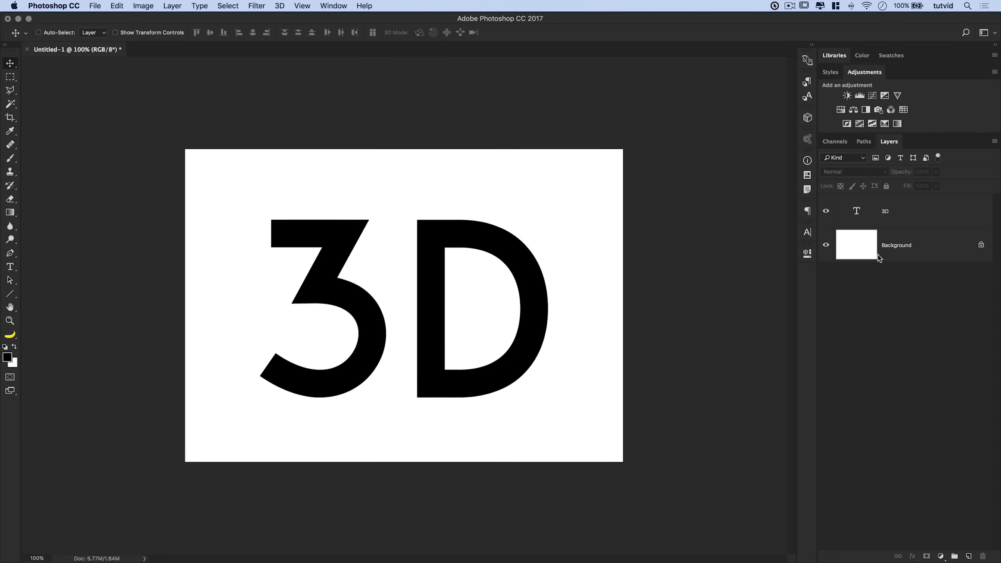
Hide the 3D text layer and look over which 3D commands are available with no layer selected
{"action": "left_click", "coordinate": [827, 212]}
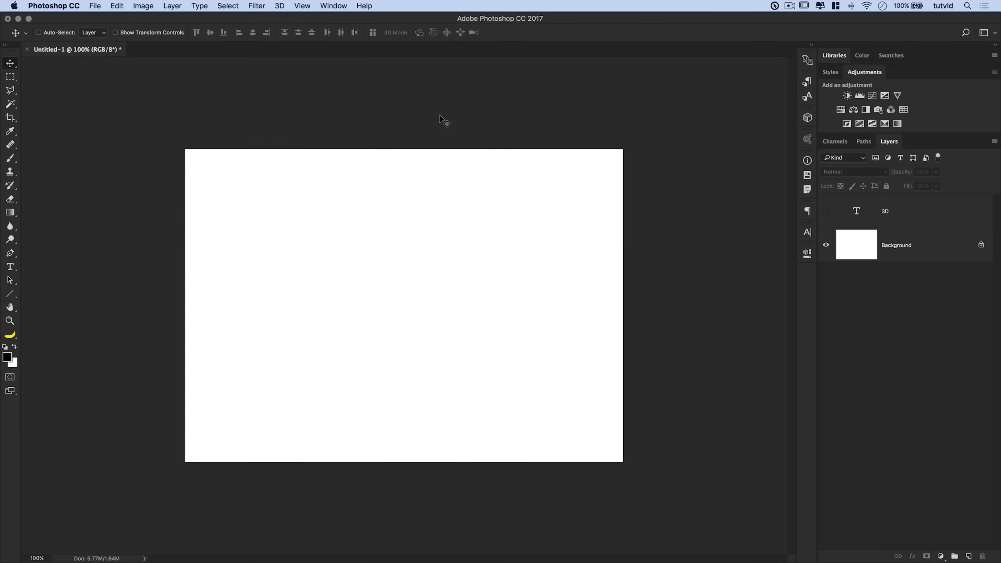
{"action": "left_click", "coordinate": [279, 6]}
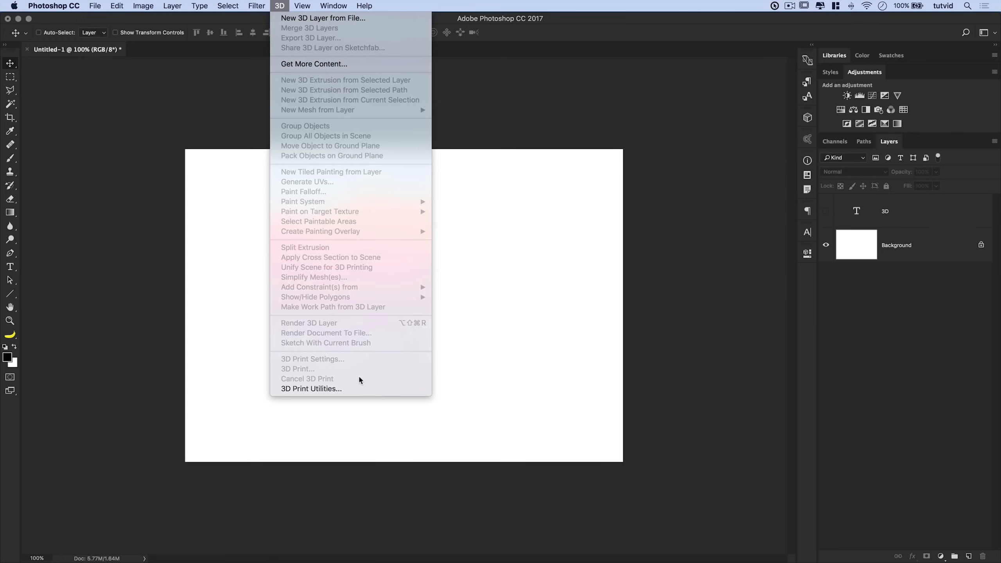
{"action": "left_click", "coordinate": [902, 280]}
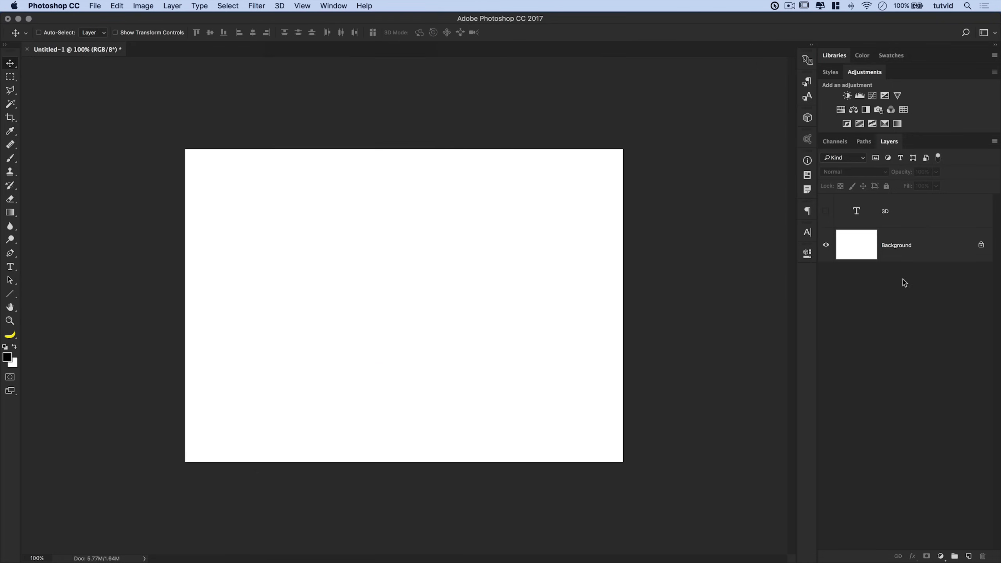
Add a new empty layer directly above the Background and name it 3D-Object
{"action": "double_click", "coordinate": [907, 250]}
{"action": "key", "text": "Escape"}
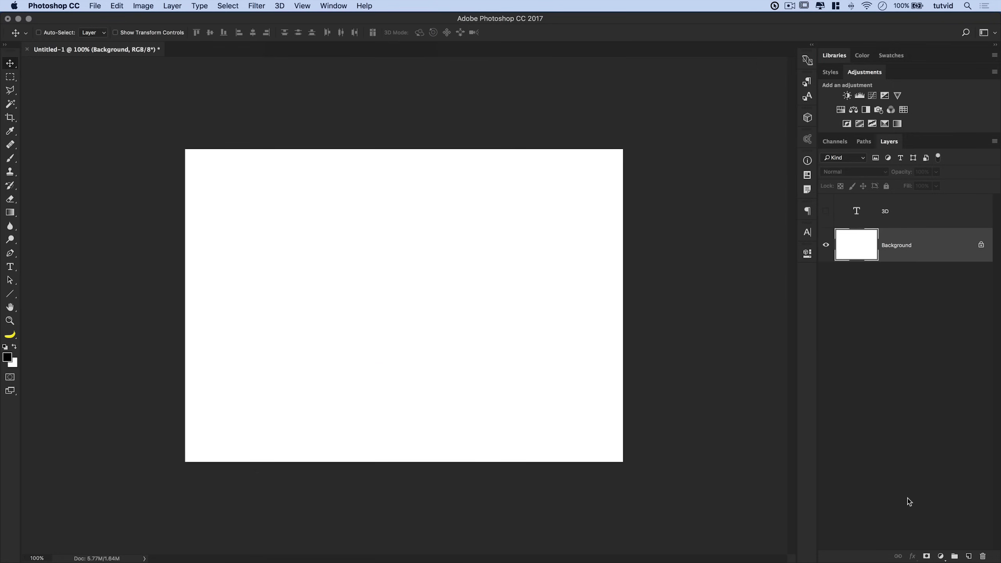
{"action": "left_click", "coordinate": [969, 557]}
{"action": "double_click", "coordinate": [895, 247]}
{"action": "type", "text": "3D-Object"}
{"action": "key", "text": "Return"}
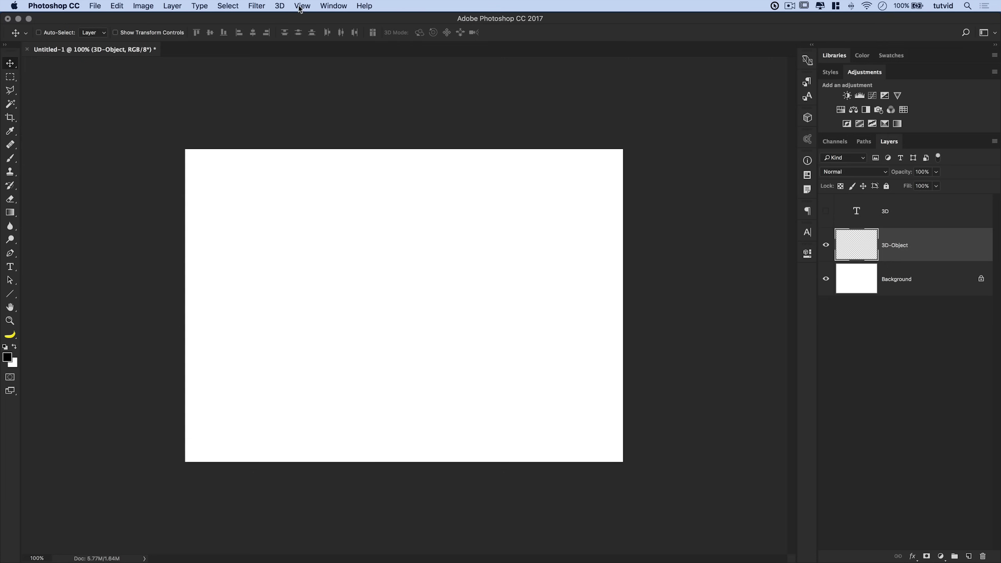
Create a Donut preset mesh from the 3D-Object layer and accept switching to the 3D workspace
{"action": "left_click", "coordinate": [280, 5]}
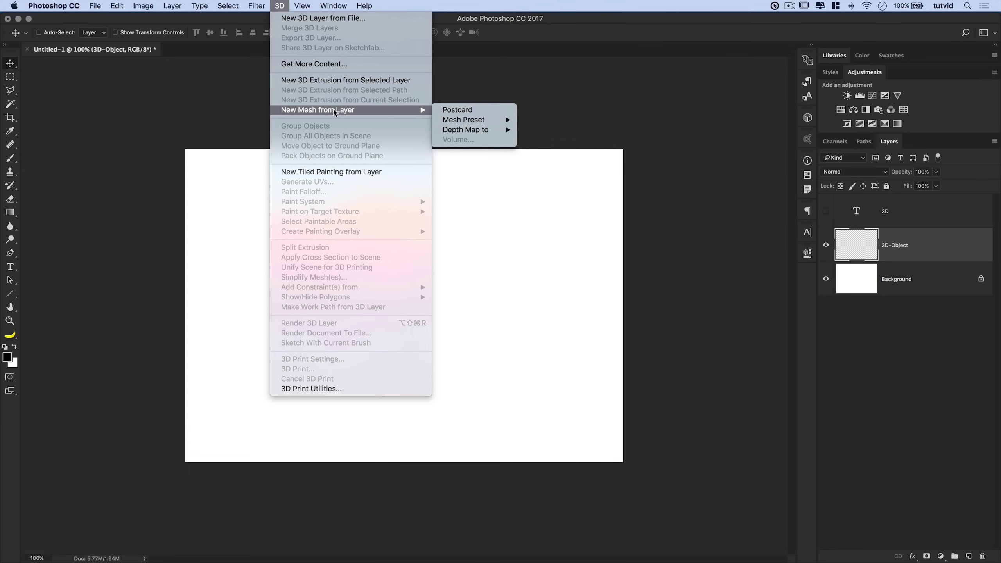
{"action": "mouse_move", "coordinate": [425, 110]}
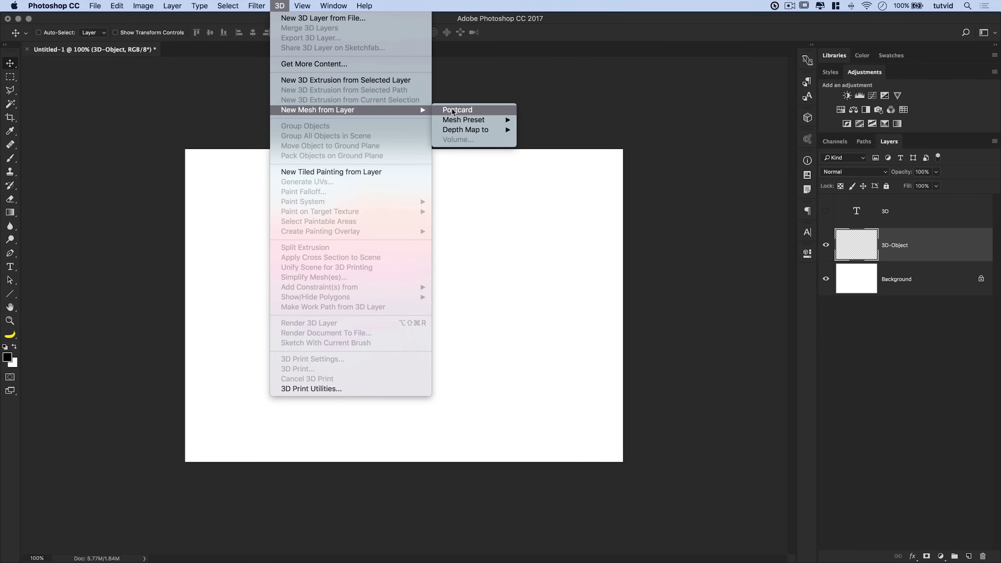
{"action": "mouse_move", "coordinate": [463, 134]}
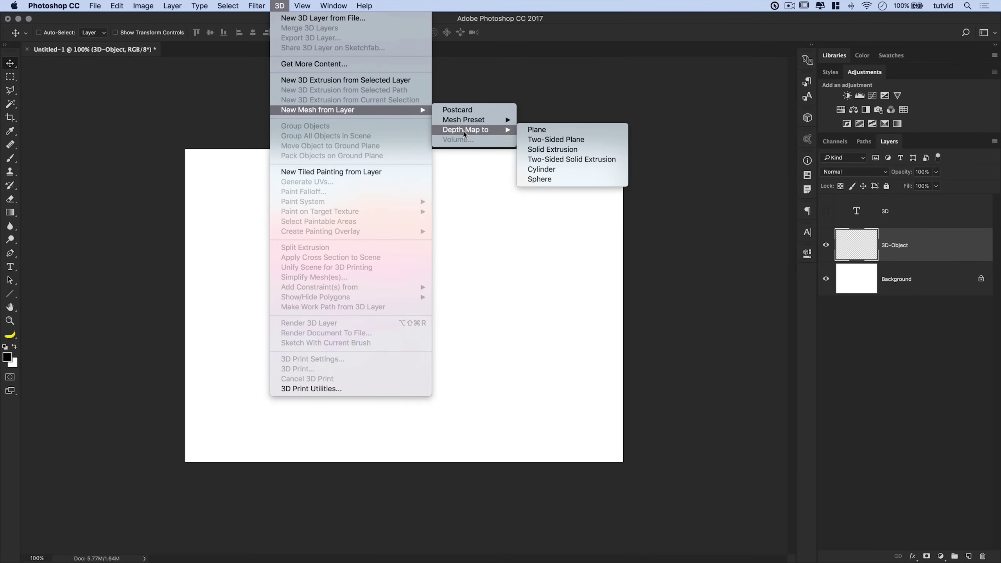
{"action": "mouse_move", "coordinate": [465, 121]}
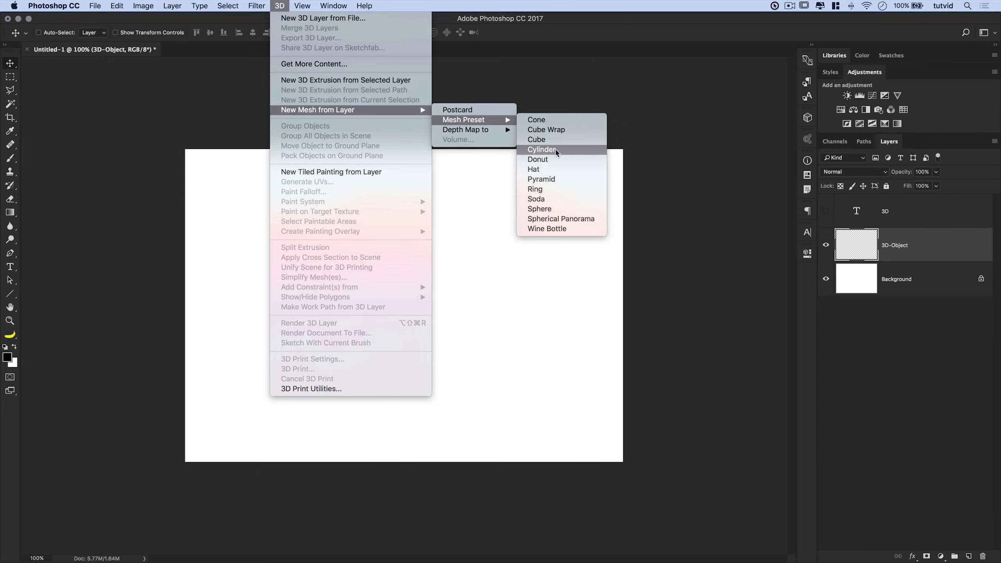
{"action": "left_click", "coordinate": [550, 162]}
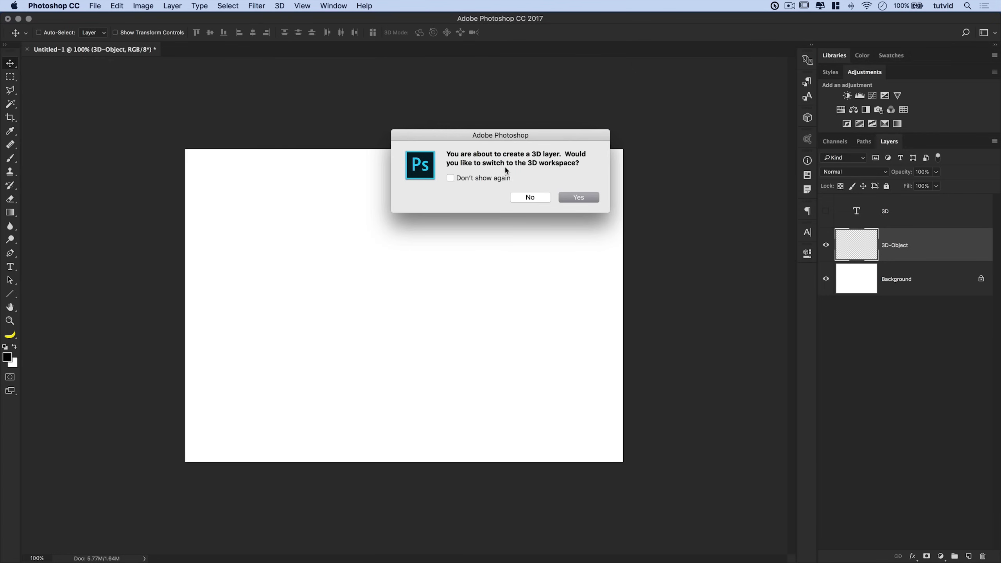
{"action": "left_click_drag", "start_coordinate": [503, 139], "coordinate": [423, 217]}
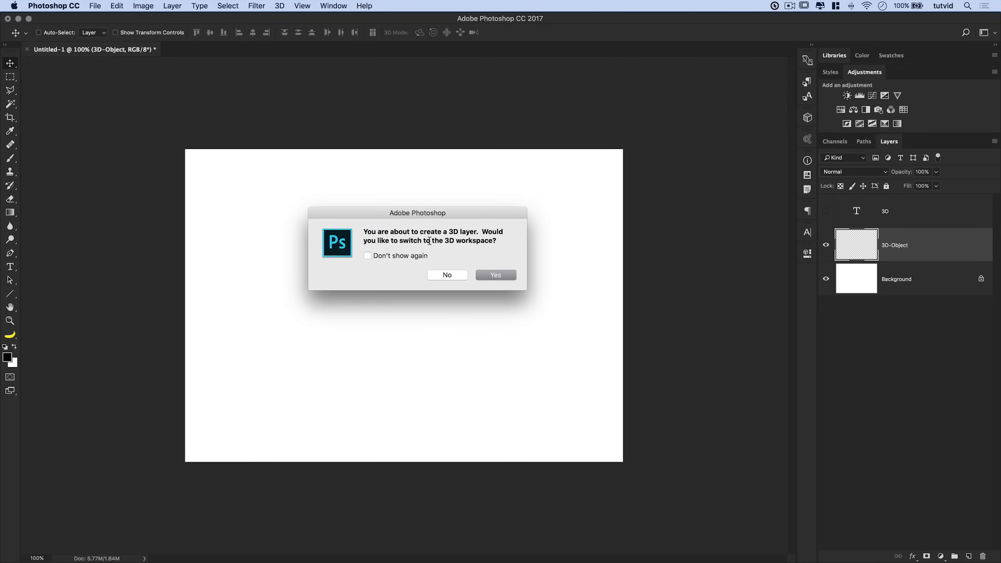
{"action": "left_click", "coordinate": [496, 276]}
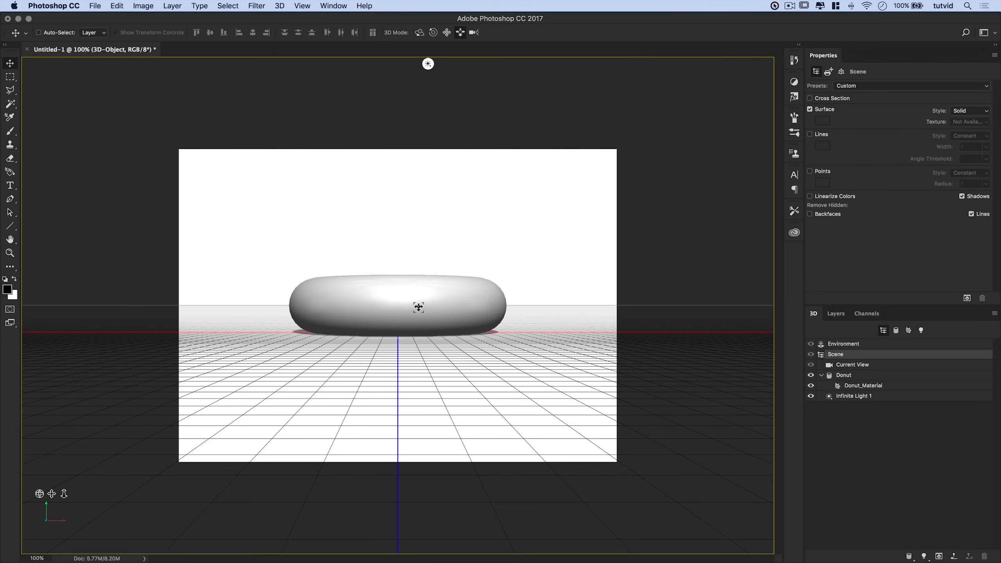
Orbit the 3D camera to look at the donut from above, and reset the camera to the Default view
{"action": "left_click", "coordinate": [419, 32]}
{"action": "mouse_move", "coordinate": [443, 265]}
{"action": "left_mouse_down"}
{"action": "mouse_move", "coordinate": [436, 317]}
{"action": "mouse_move", "coordinate": [471, 267]}
{"action": "mouse_move", "coordinate": [445, 271]}
{"action": "mouse_move", "coordinate": [445, 291]}
{"action": "mouse_move", "coordinate": [444, 280]}
{"action": "left_mouse_up"}
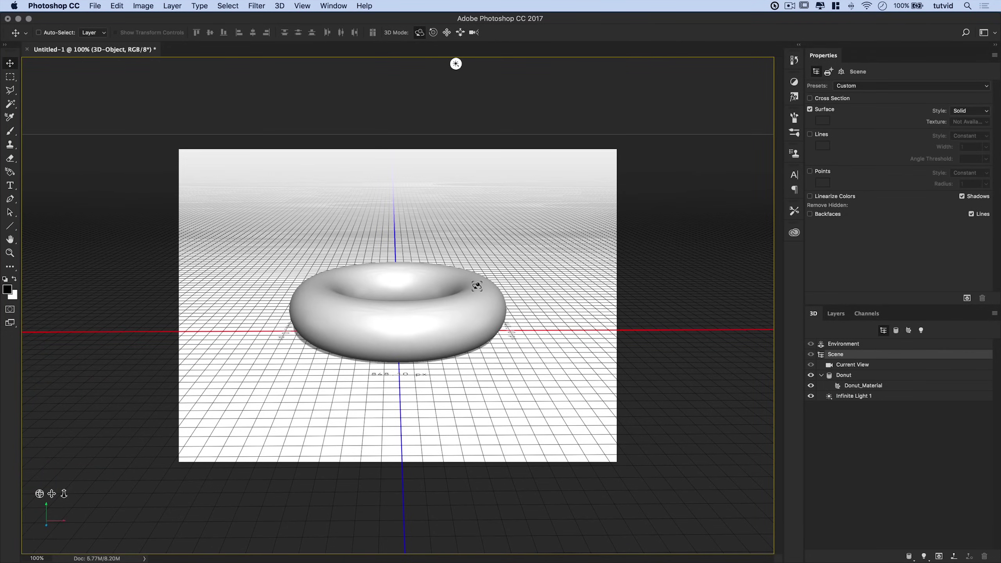
{"action": "left_click", "coordinate": [47, 517]}
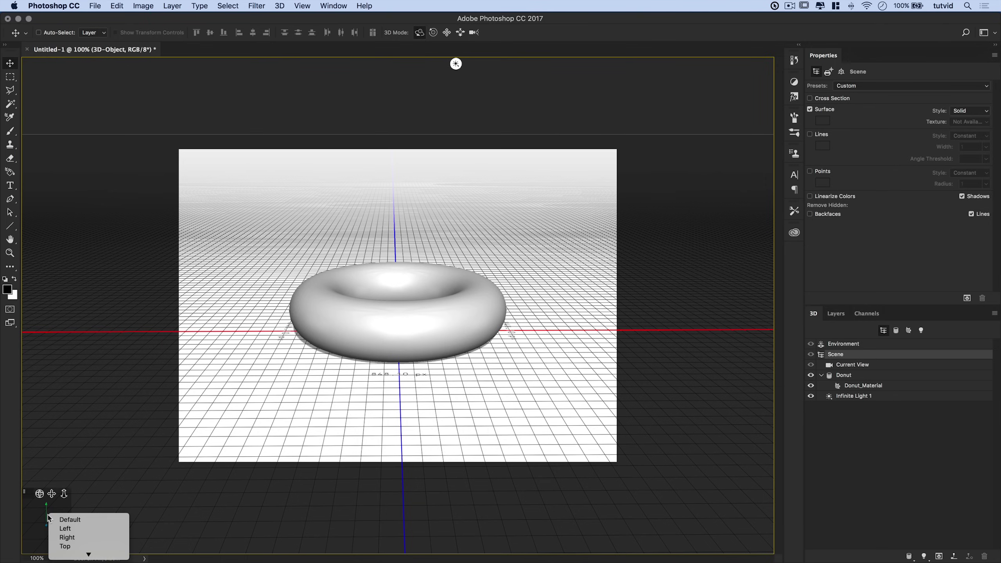
{"action": "left_click", "coordinate": [65, 521]}
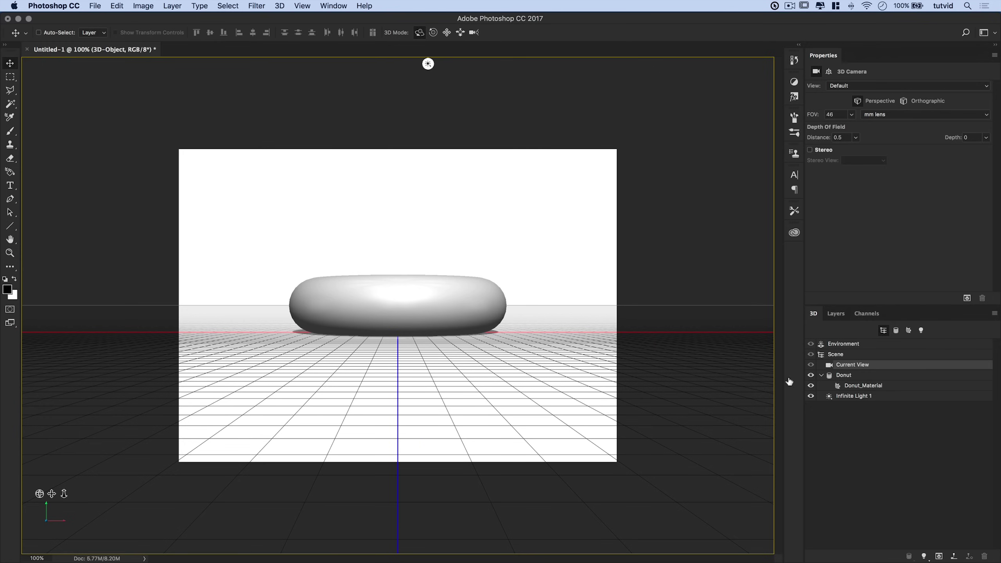
Collapse the texture list under the 3D-Object layer
{"action": "left_click", "coordinate": [837, 314]}
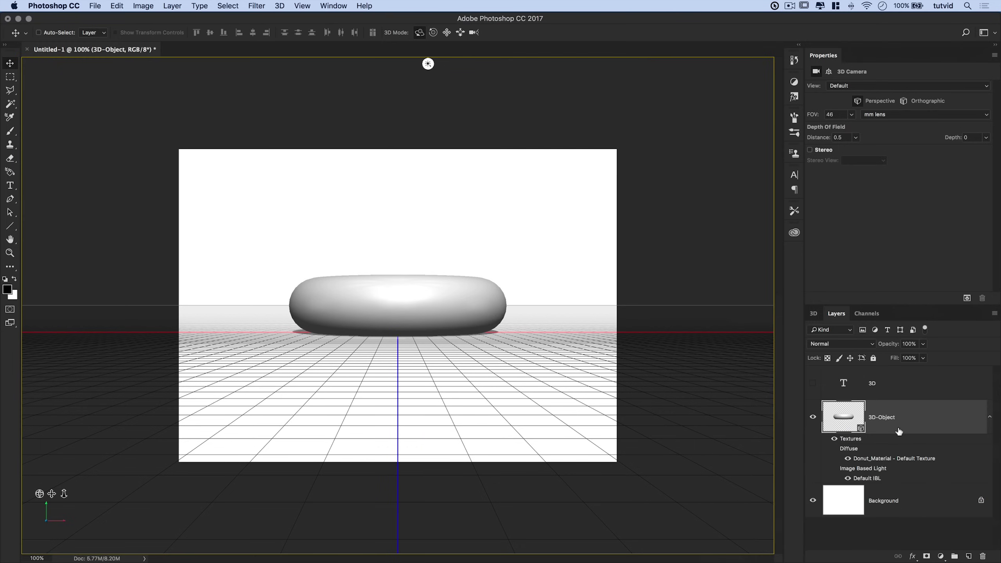
{"action": "left_click", "coordinate": [990, 418]}
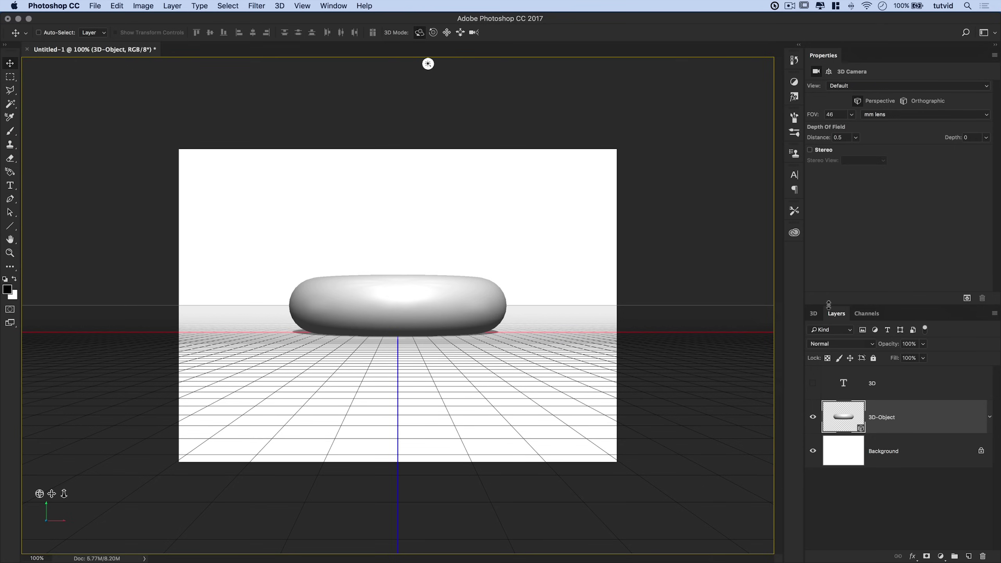
View the properties of the Environment and the Scene in the donut's 3D layer
{"action": "left_click", "coordinate": [820, 315]}
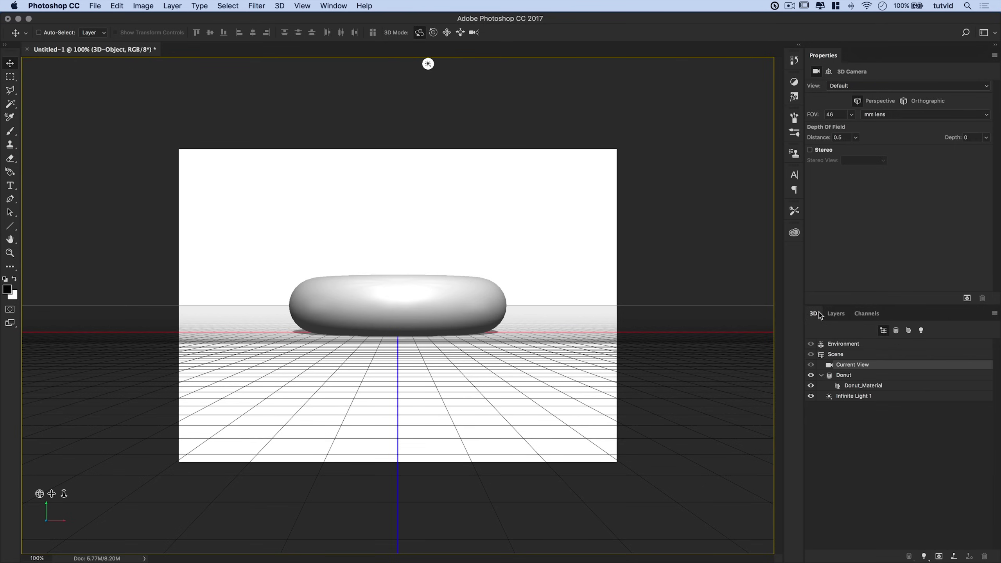
{"action": "left_click", "coordinate": [851, 346]}
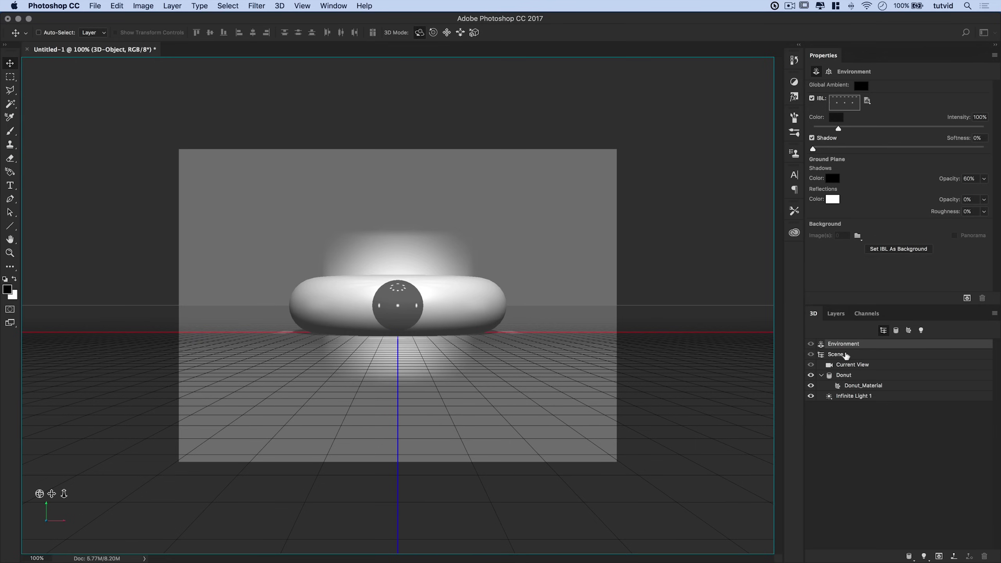
{"action": "left_click", "coordinate": [846, 356]}
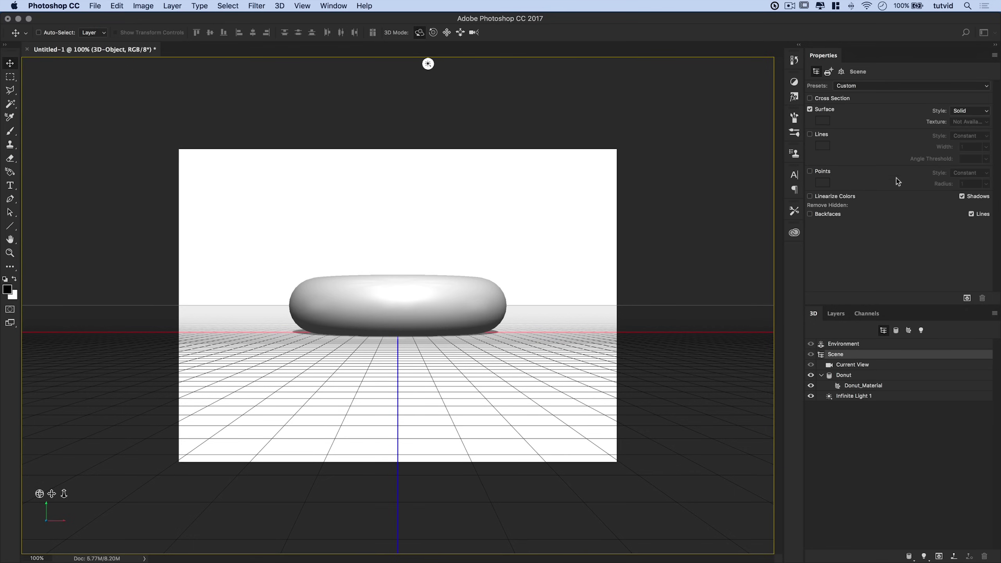
Select the Current View camera and orbit it sideways around the donut
{"action": "left_click", "coordinate": [853, 369]}
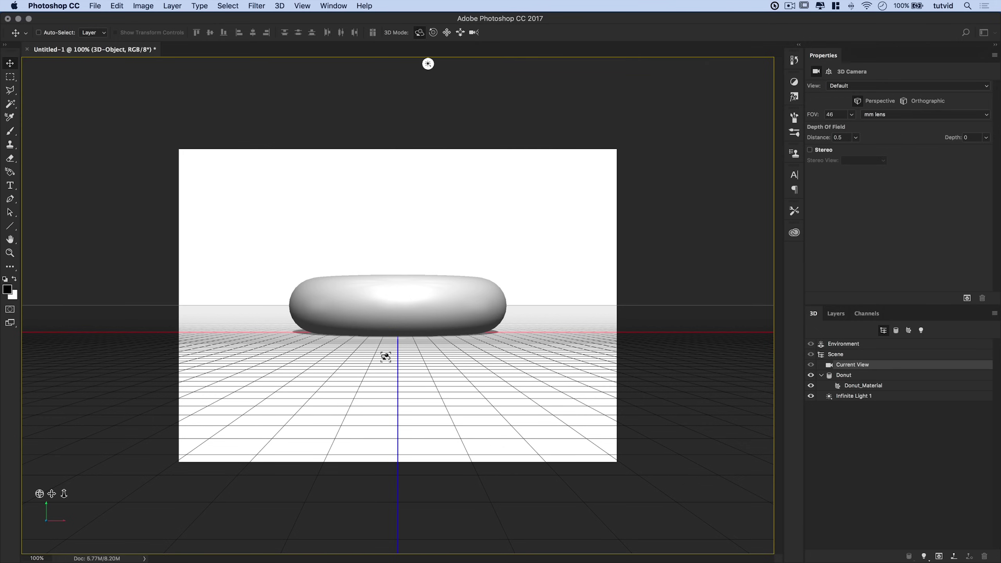
{"action": "left_click_drag", "start_coordinate": [416, 342], "coordinate": [356, 343]}
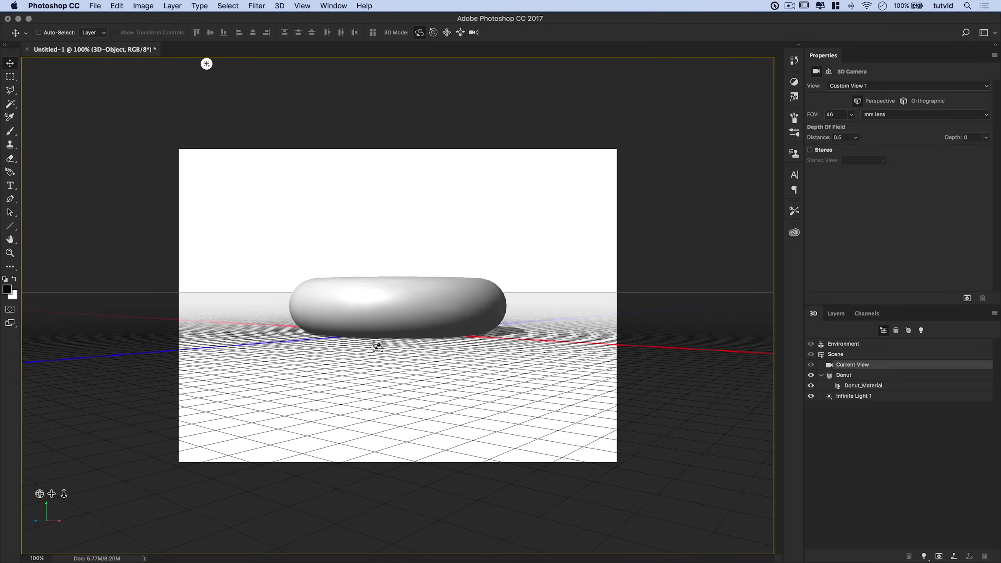
Orbit the Current View camera around the donut, viewing it from above, below and behind
{"action": "right_click", "coordinate": [400, 345]}
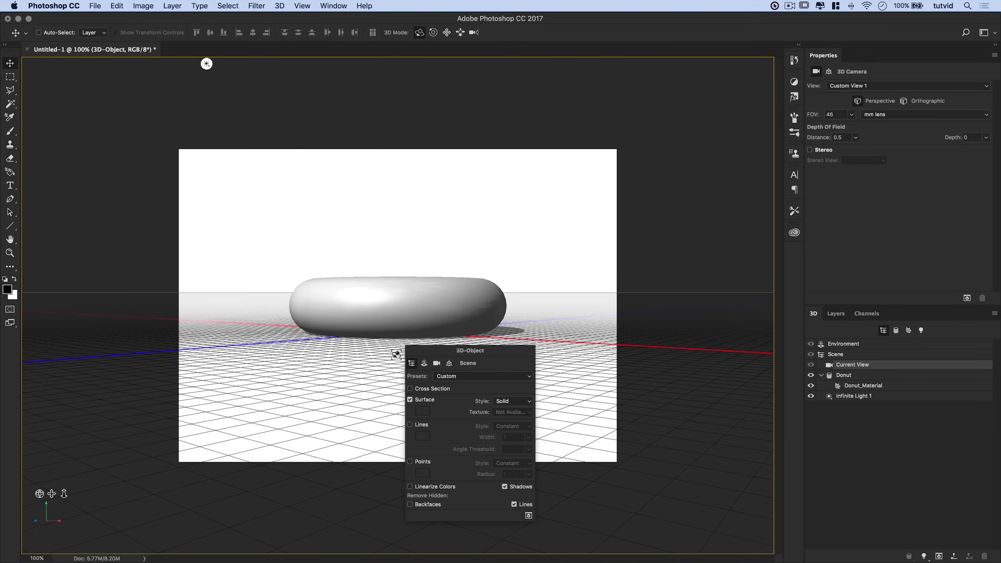
{"action": "left_click", "coordinate": [397, 341]}
{"action": "left_click_drag", "start_coordinate": [396, 337], "coordinate": [387, 378]}
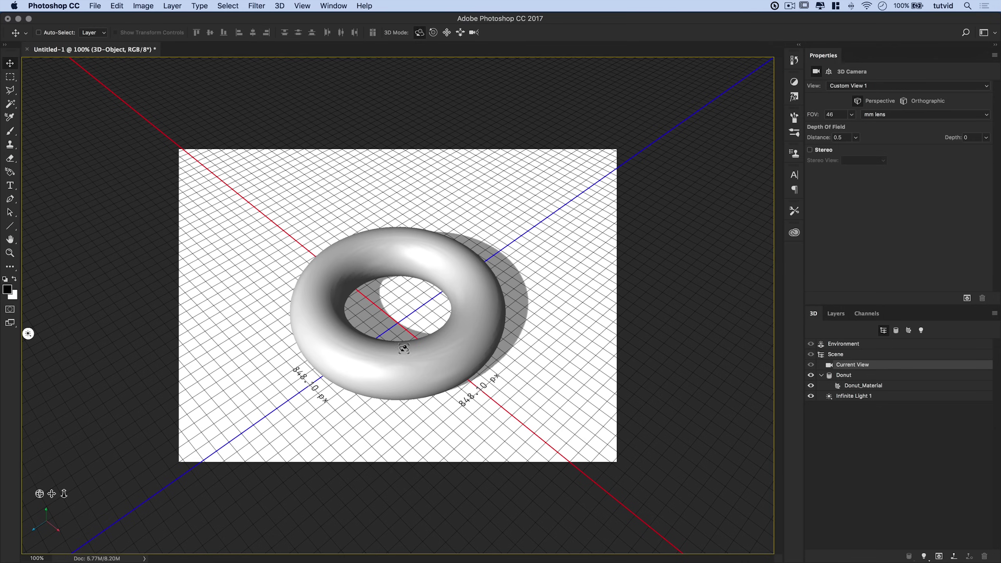
{"action": "left_click_drag", "start_coordinate": [429, 363], "coordinate": [317, 320]}
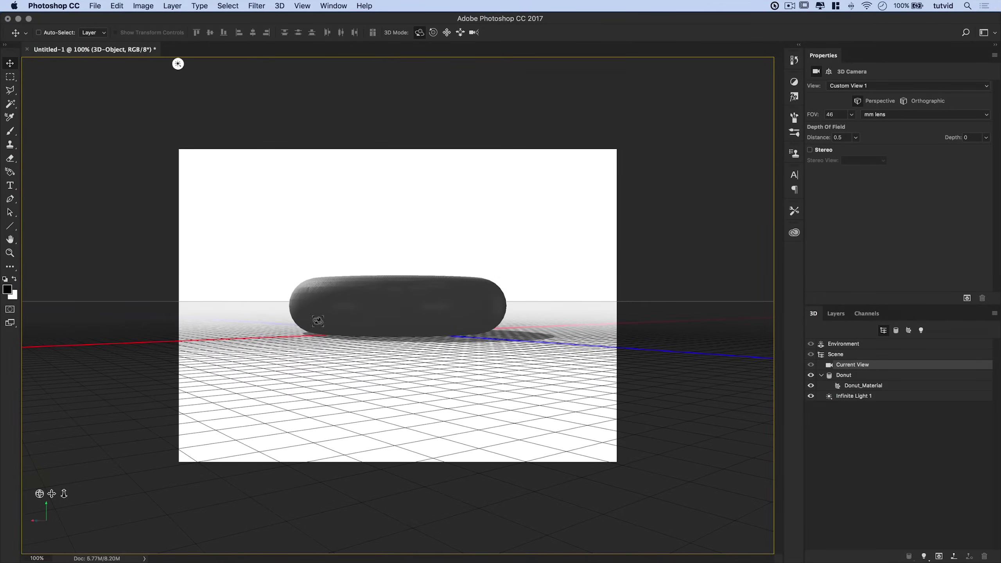
{"action": "left_click_drag", "start_coordinate": [409, 314], "coordinate": [362, 316]}
{"action": "right_click", "coordinate": [413, 308]}
{"action": "left_click", "coordinate": [400, 317]}
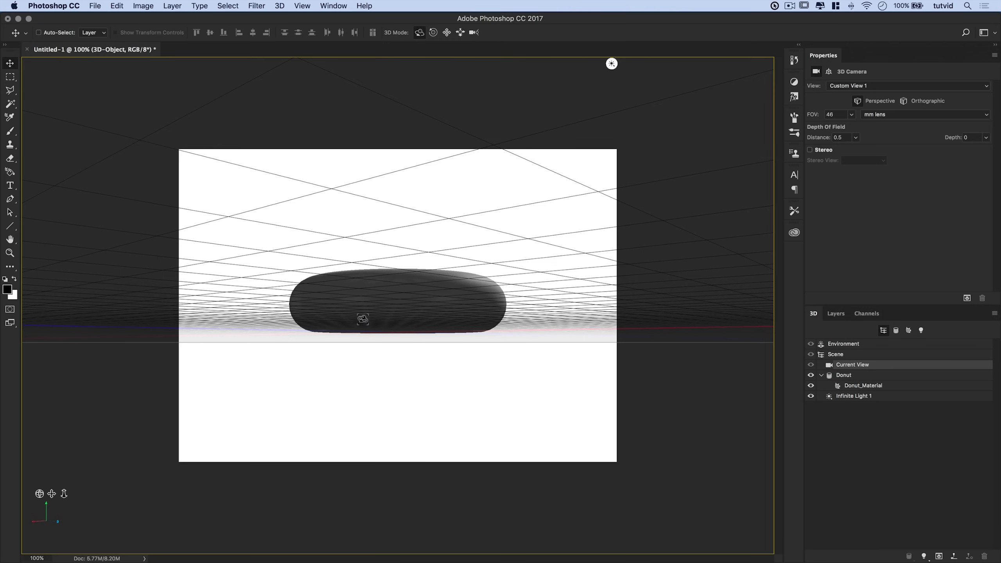
{"action": "mouse_move", "coordinate": [372, 326]}
{"action": "left_mouse_down"}
{"action": "mouse_move", "coordinate": [410, 322]}
{"action": "mouse_move", "coordinate": [314, 332]}
{"action": "mouse_move", "coordinate": [353, 326]}
{"action": "left_mouse_up"}
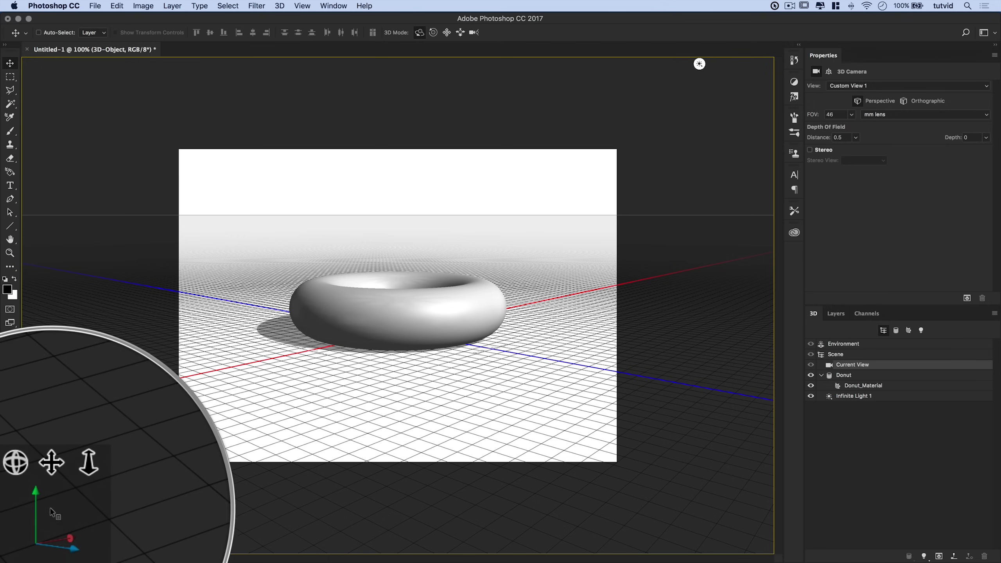
Switch the 3D camera to the Top view, and return it to the Default view
{"action": "left_click", "coordinate": [54, 516]}
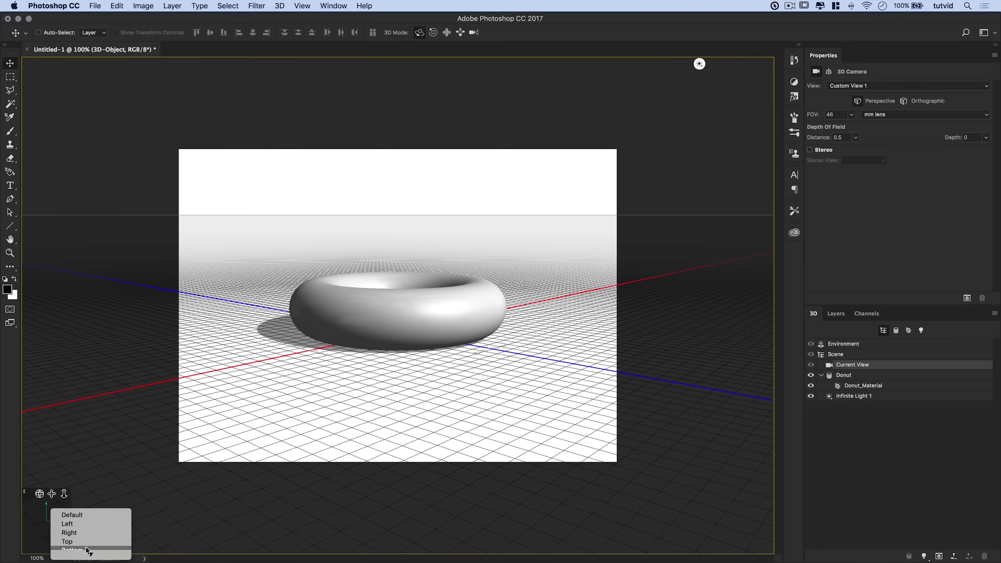
{"action": "mouse_move", "coordinate": [90, 555]}
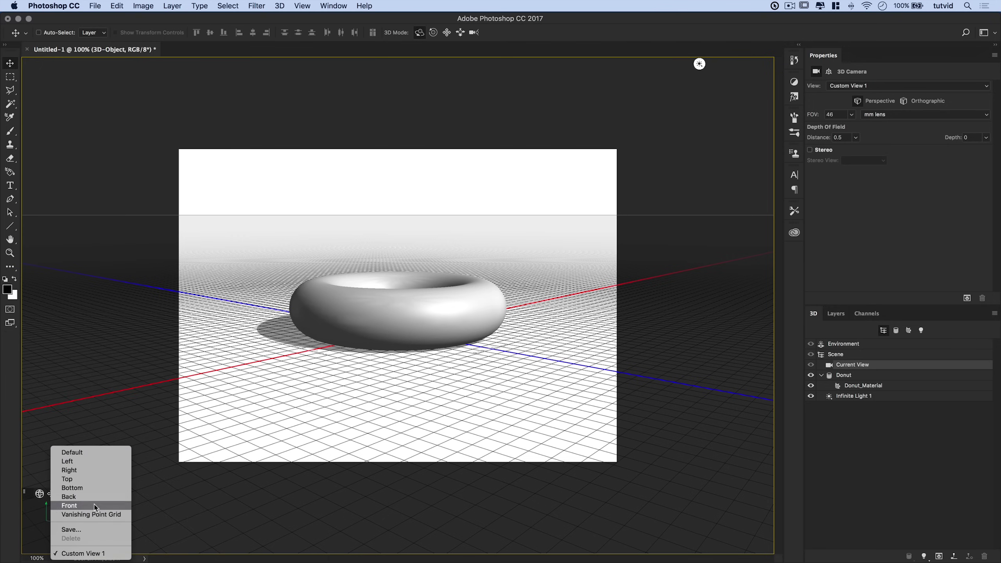
{"action": "left_click", "coordinate": [78, 480]}
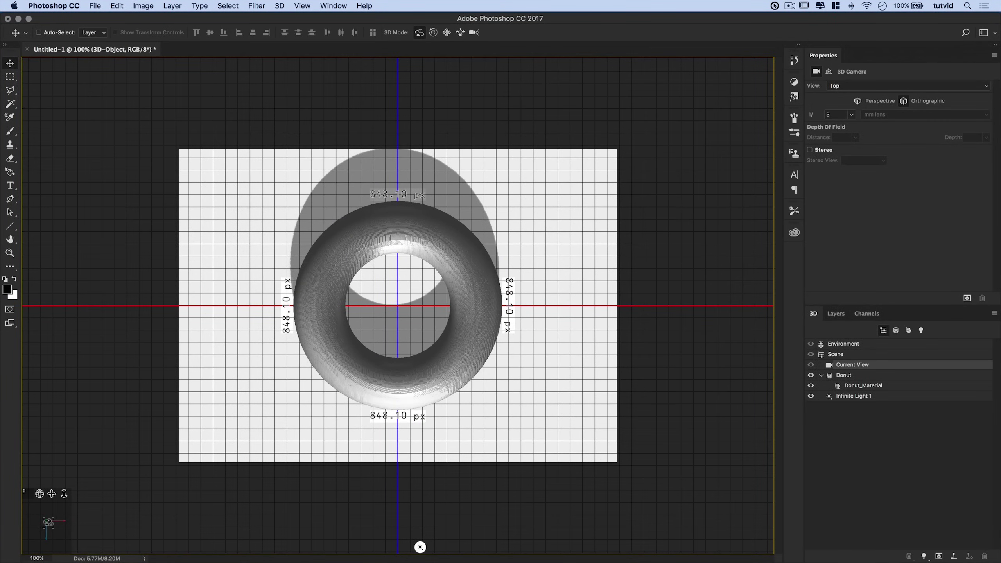
{"action": "left_click", "coordinate": [49, 523]}
{"action": "left_click", "coordinate": [74, 529]}
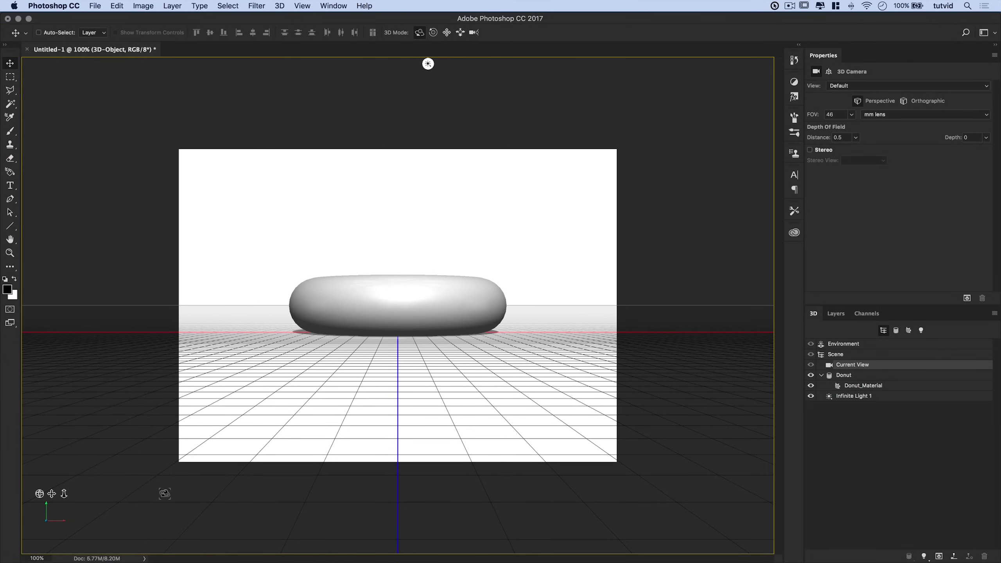
Orbit the camera slightly off the Default view, and restore the Default view
{"action": "left_click", "coordinate": [46, 521]}
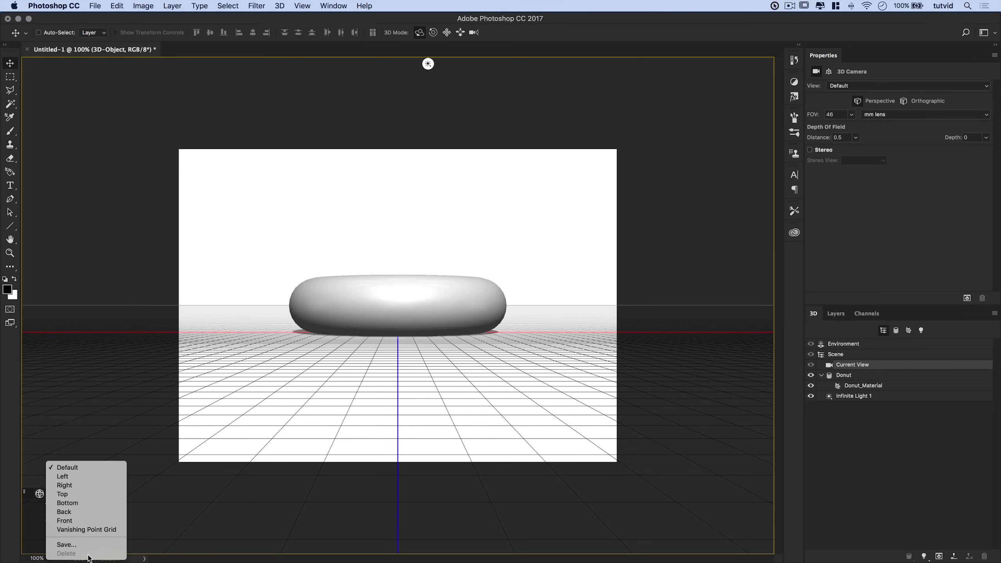
{"action": "left_click", "coordinate": [361, 311]}
{"action": "left_click_drag", "start_coordinate": [416, 361], "coordinate": [391, 307]}
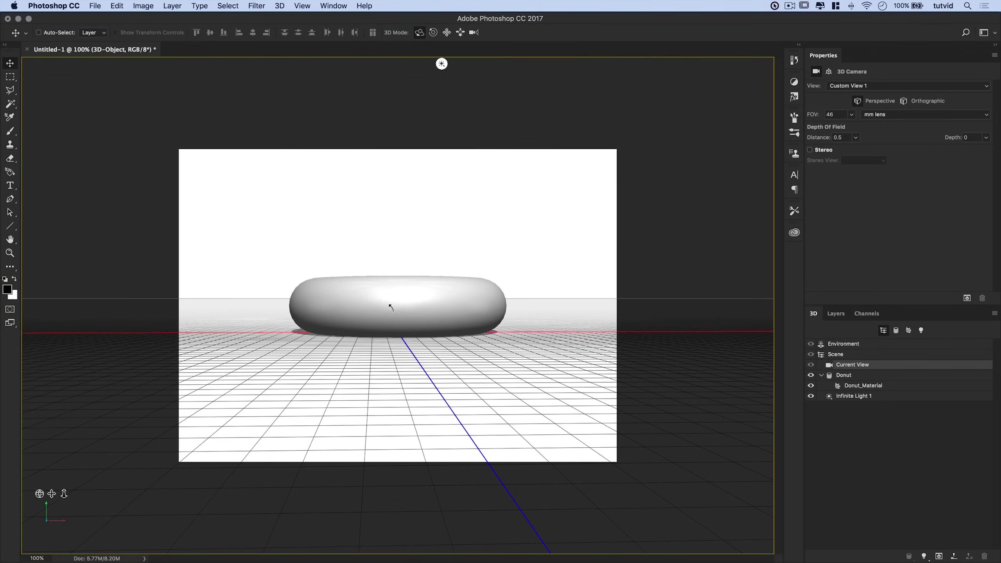
{"action": "right_click", "coordinate": [47, 512]}
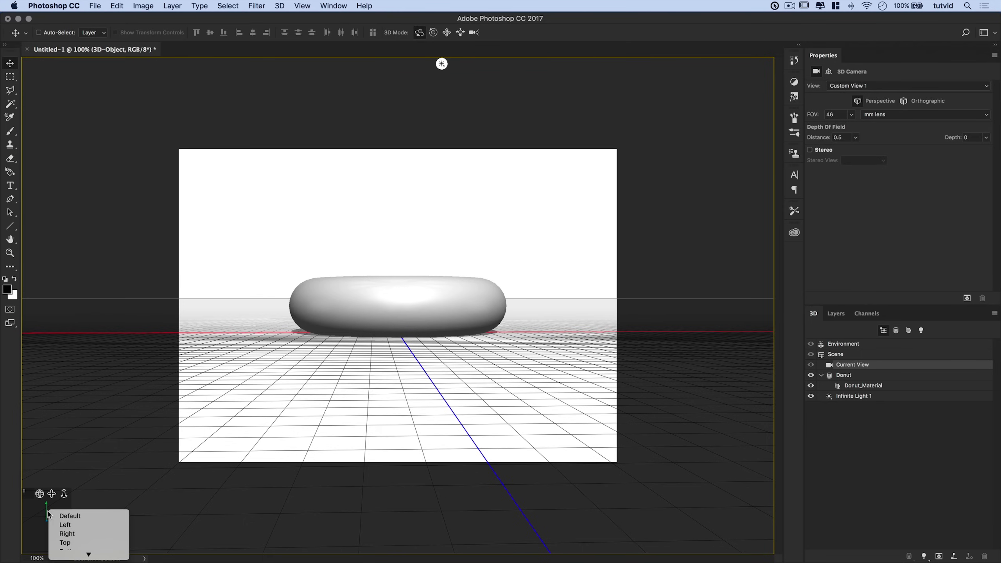
{"action": "left_click", "coordinate": [66, 516]}
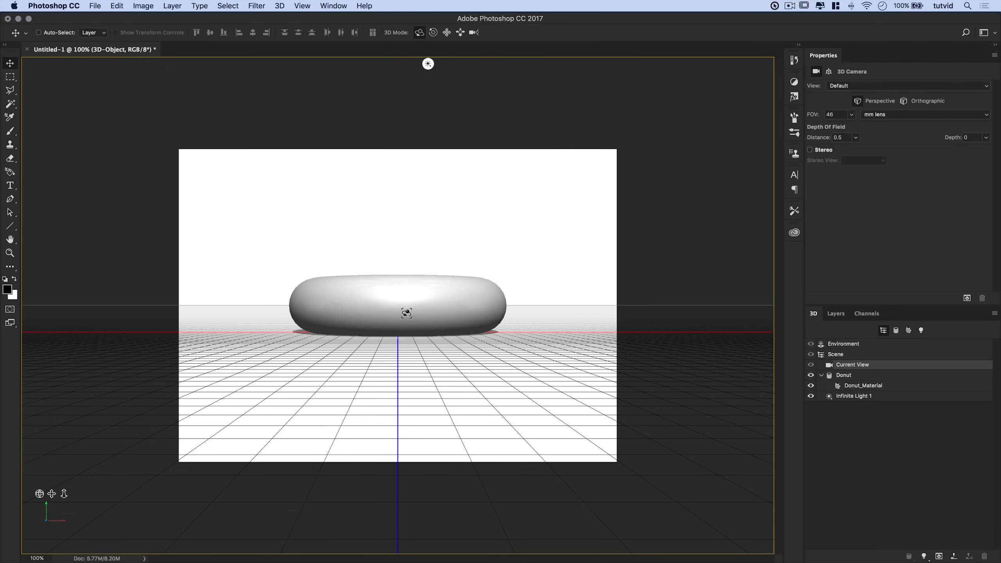
Select the Donut mesh, rotate it freely in several directions, and try the Slide mode on it
{"action": "left_click", "coordinate": [844, 379]}
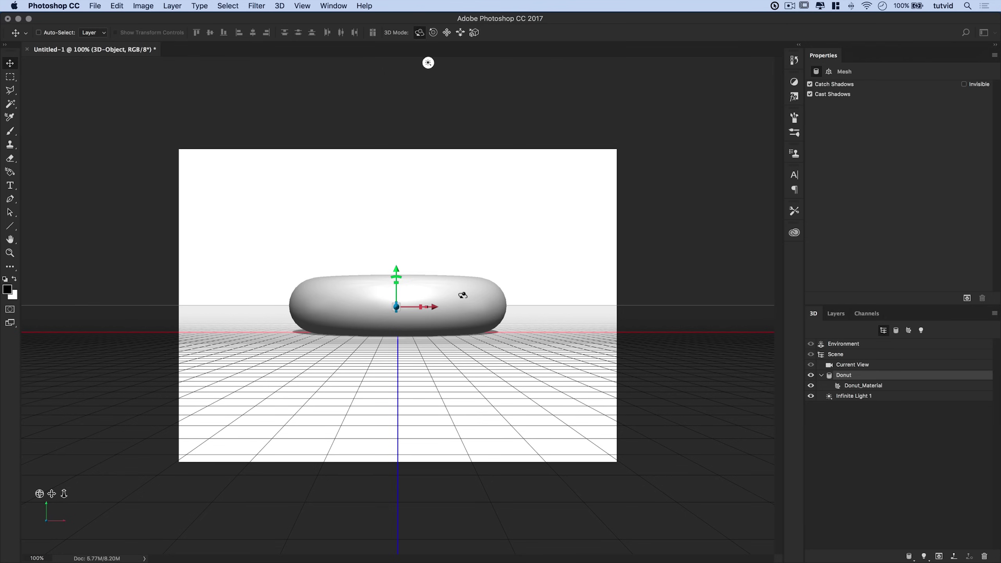
{"action": "left_click_drag", "start_coordinate": [463, 295], "coordinate": [458, 329]}
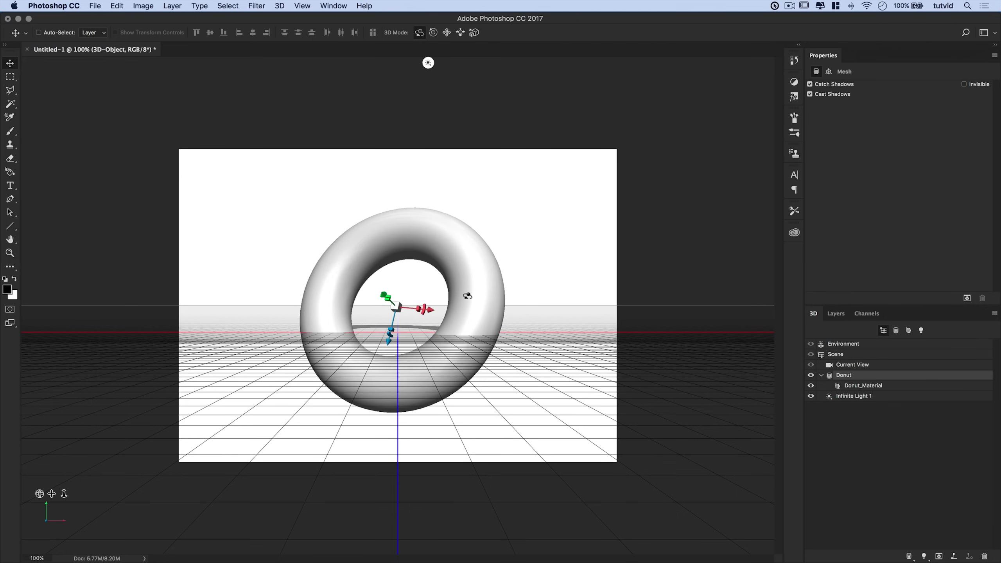
{"action": "left_click_drag", "start_coordinate": [464, 293], "coordinate": [510, 161]}
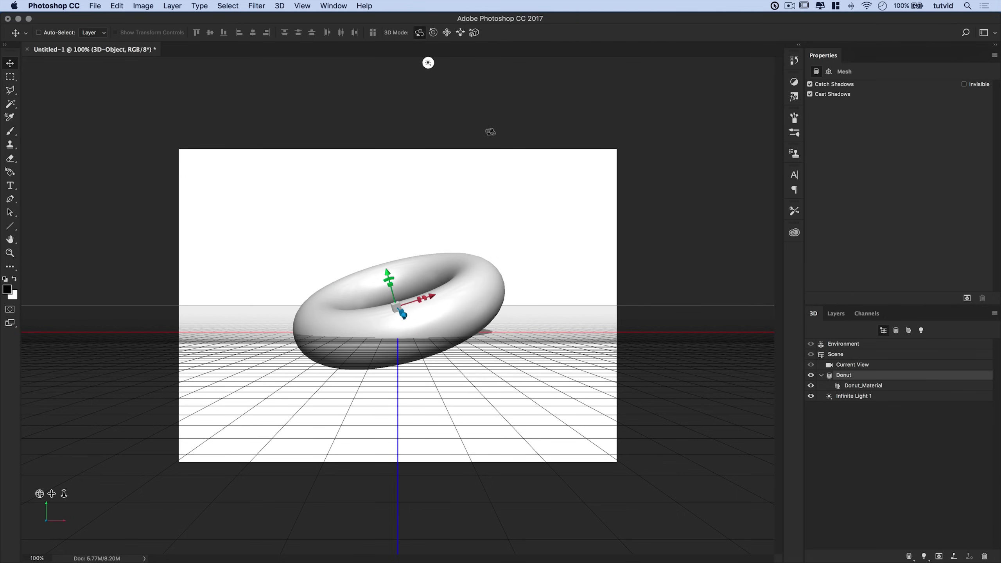
{"action": "left_click", "coordinate": [461, 33]}
{"action": "mouse_move", "coordinate": [439, 294]}
{"action": "left_mouse_down"}
{"action": "mouse_move", "coordinate": [343, 295]}
{"action": "mouse_move", "coordinate": [380, 445]}
{"action": "mouse_move", "coordinate": [409, 252]}
{"action": "mouse_move", "coordinate": [496, 207]}
{"action": "mouse_move", "coordinate": [502, 291]}
{"action": "mouse_move", "coordinate": [447, 291]}
{"action": "left_mouse_up"}
Undo the donut's rotation and slide changes, and turn Cast Shadows on for the mesh
{"action": "key", "text": "alt+super+z"}
{"action": "key", "text": "alt+super+z"}
{"action": "key", "text": "alt+super+z"}
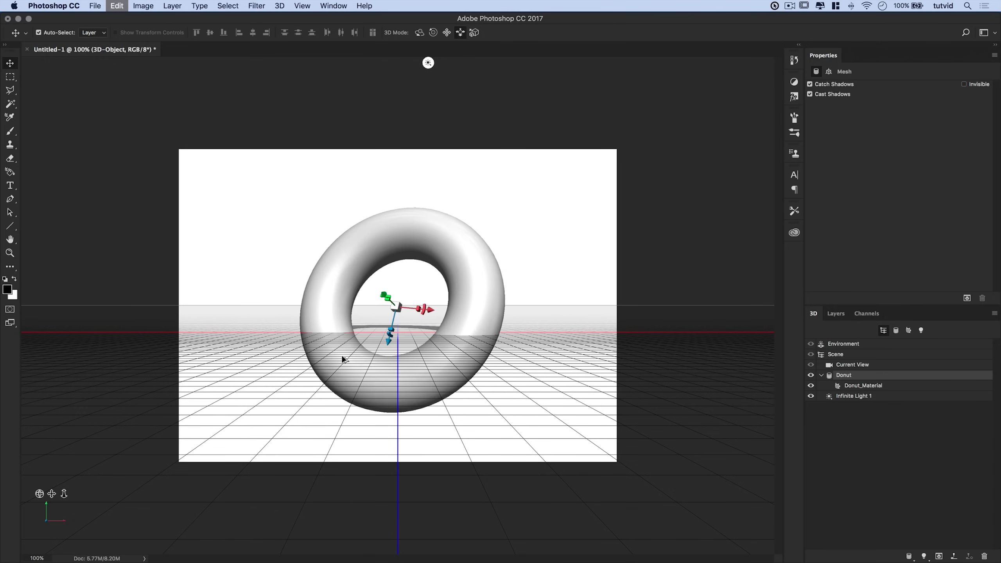
{"action": "key", "text": "alt+super+z"}
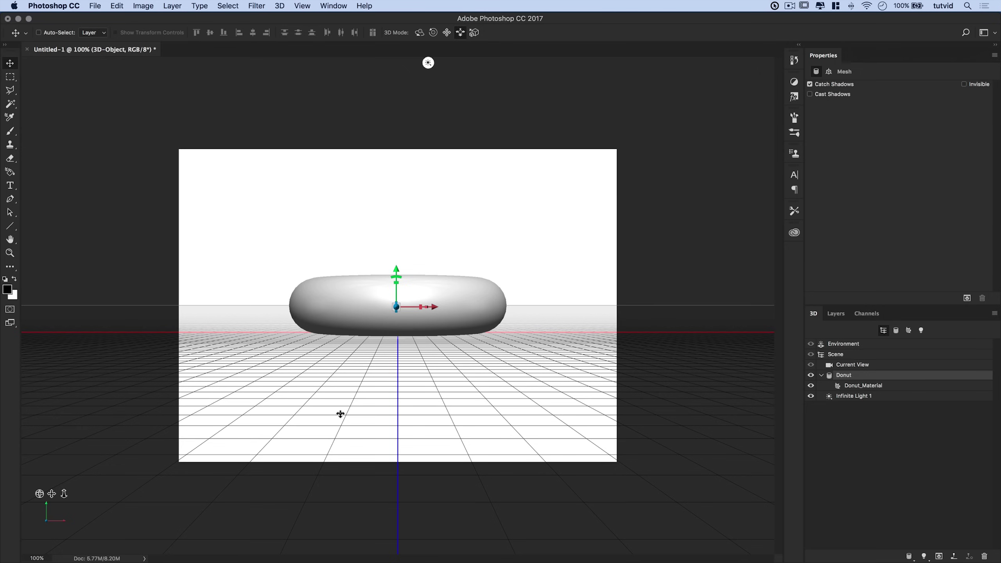
{"action": "left_click", "coordinate": [809, 95]}
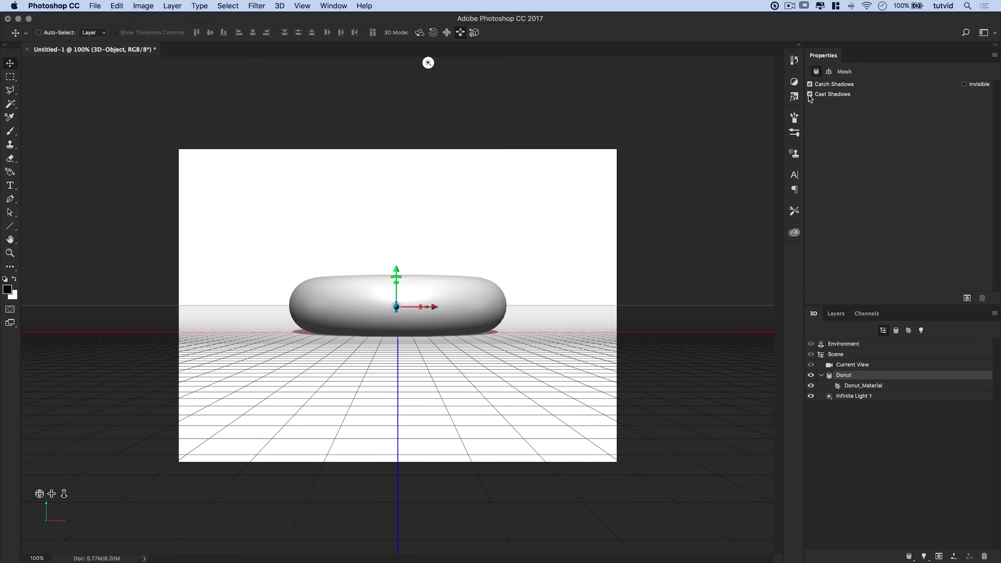
Try Z positions of 1000 and -10000 pixels in the donut's coordinates, and reset the Z position to 0
{"action": "left_click", "coordinate": [829, 73]}
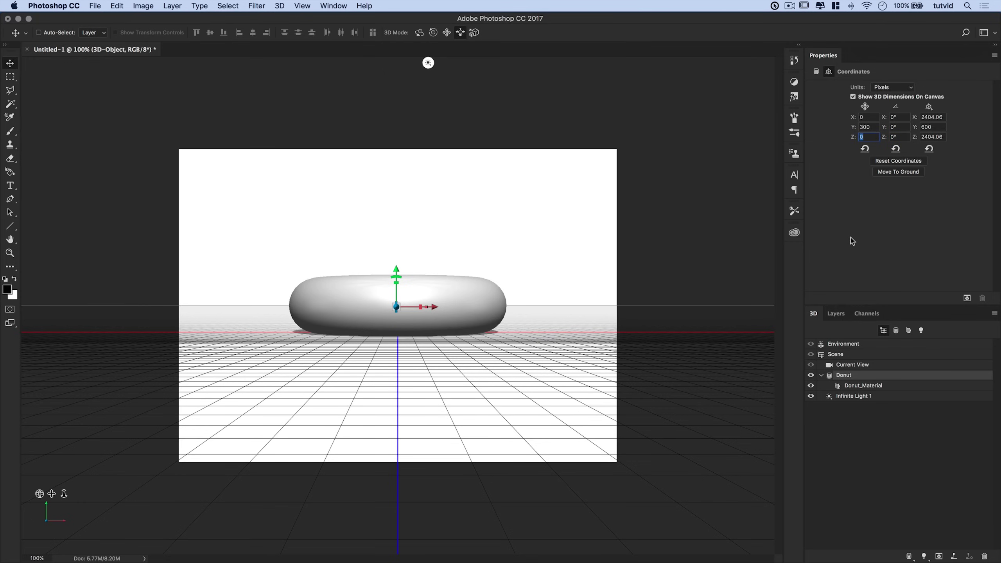
{"action": "type", "text": "1000"}
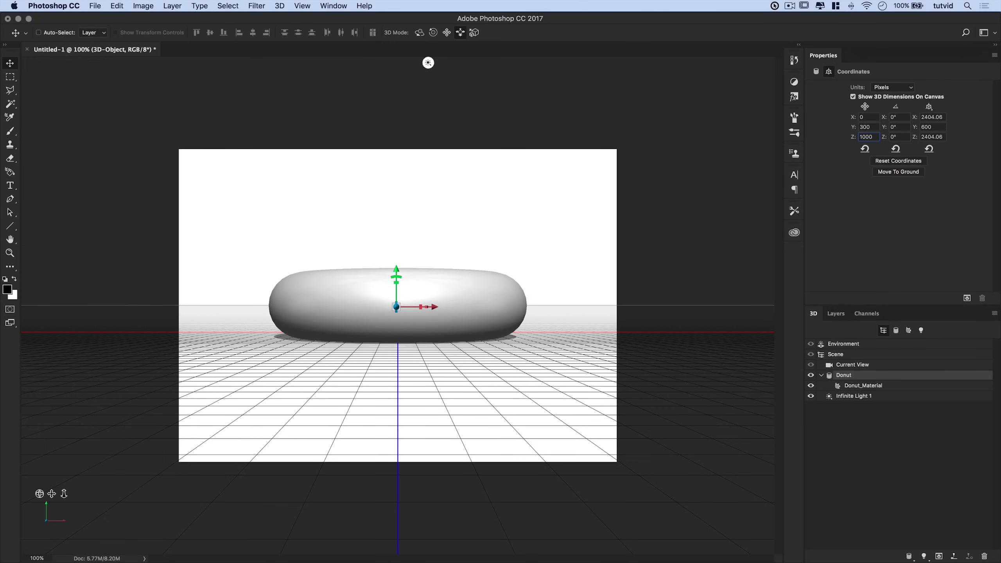
{"action": "key", "text": "shift+Tab"}
{"action": "type", "text": "-100"}
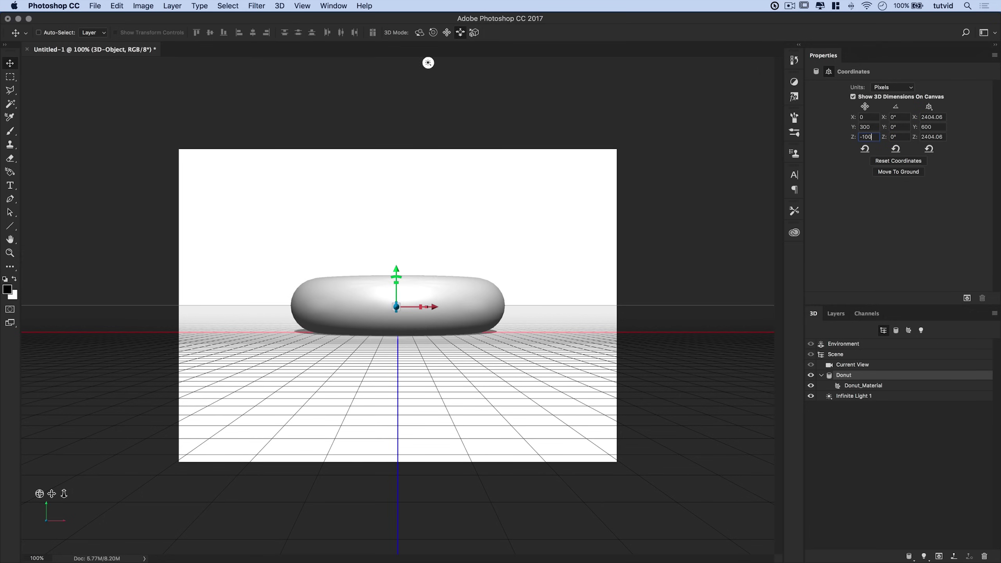
{"action": "type", "text": "00"}
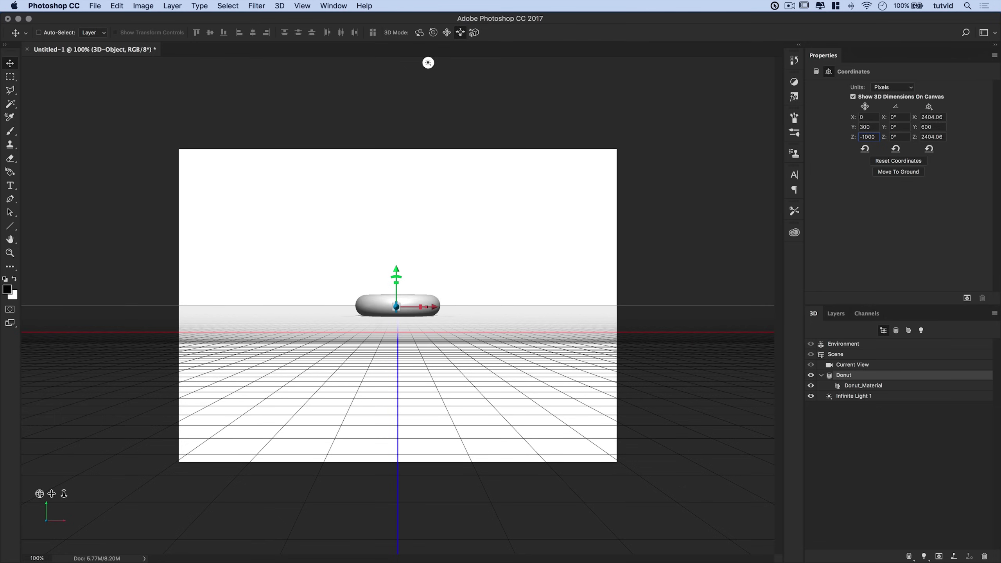
{"action": "key", "text": "BackSpace"}
{"action": "key", "text": "BackSpace"}
{"action": "key", "text": "BackSpace"}
{"action": "key", "text": "BackSpace"}
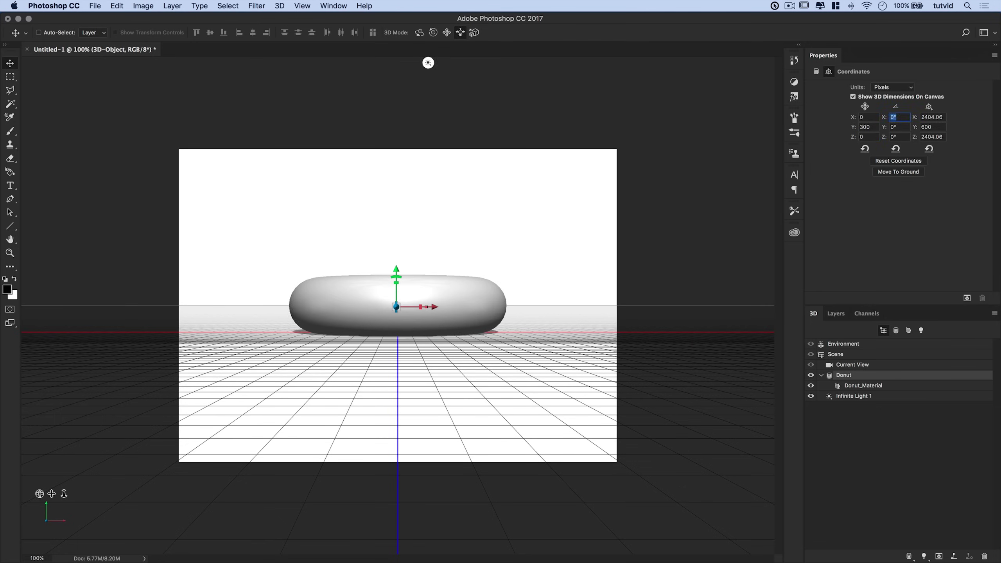
Try a 100° Y rotation on the donut, and undo the change
{"action": "left_click", "coordinate": [902, 127]}
{"action": "type", "text": "100"}
{"action": "key", "text": "Tab"}
{"action": "key", "text": "super+z"}
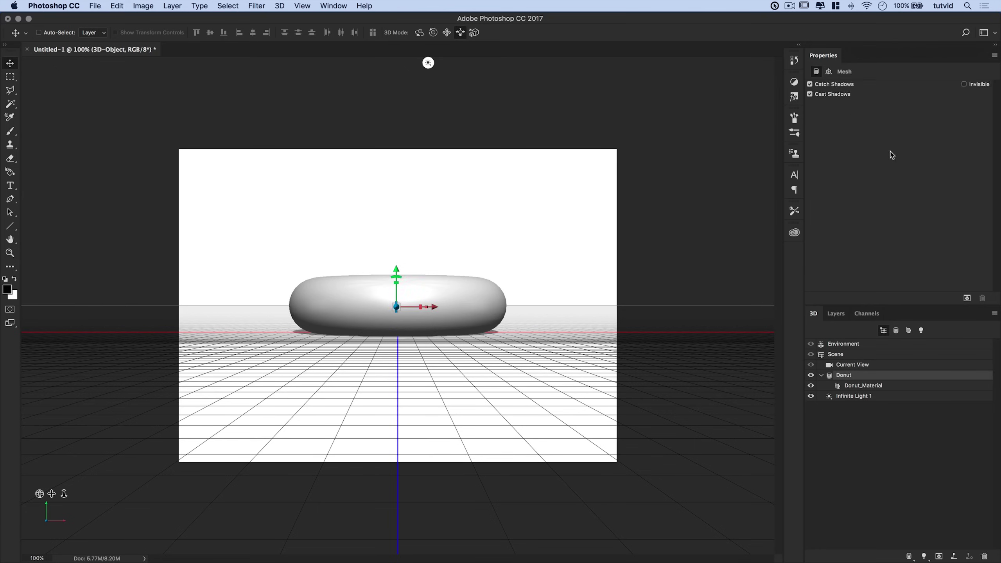
Try a 75° X rotation in the donut's coordinates, and set the X rotation back to 0°
{"action": "left_click", "coordinate": [830, 72]}
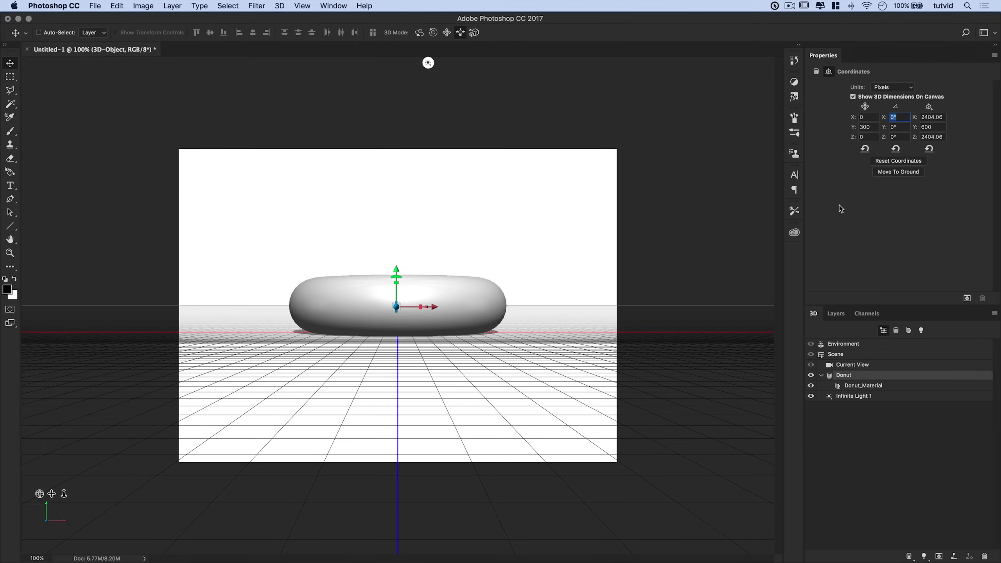
{"action": "type", "text": "75"}
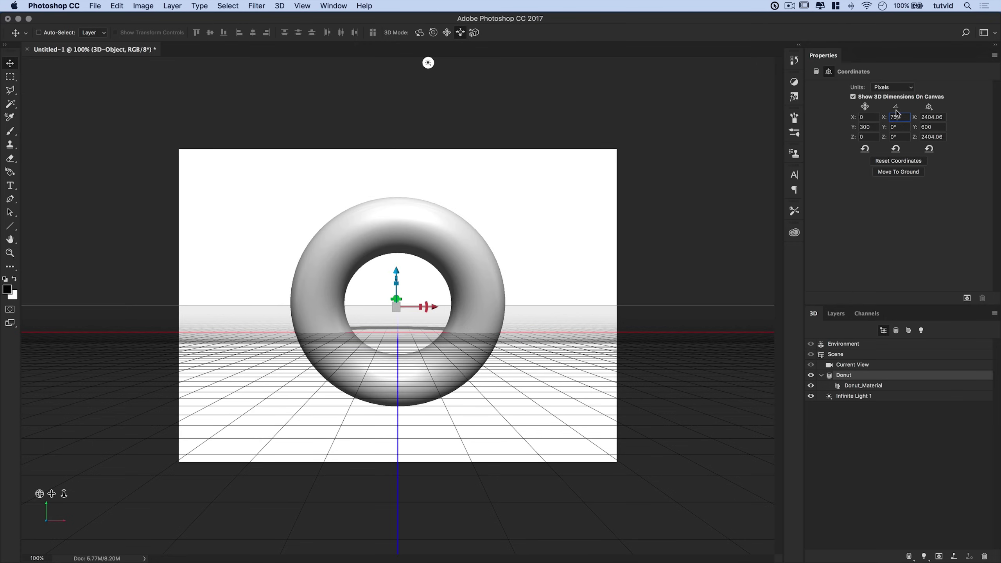
{"action": "type", "text": "0"}
{"action": "key", "text": "Tab"}
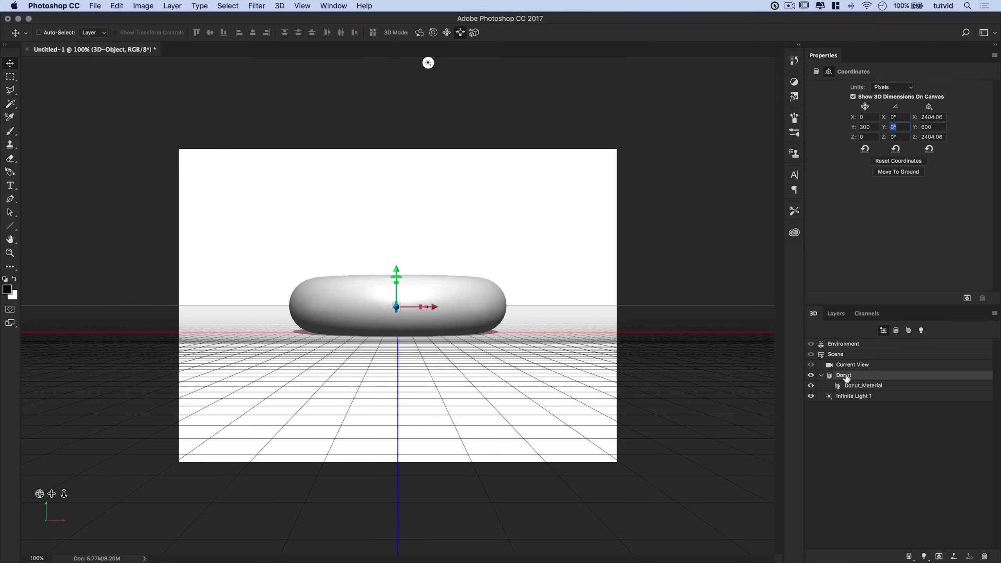
Select Infinite Light 1 and swing its direction handle upward so the donut is lit more from above
{"action": "left_click", "coordinate": [863, 367]}
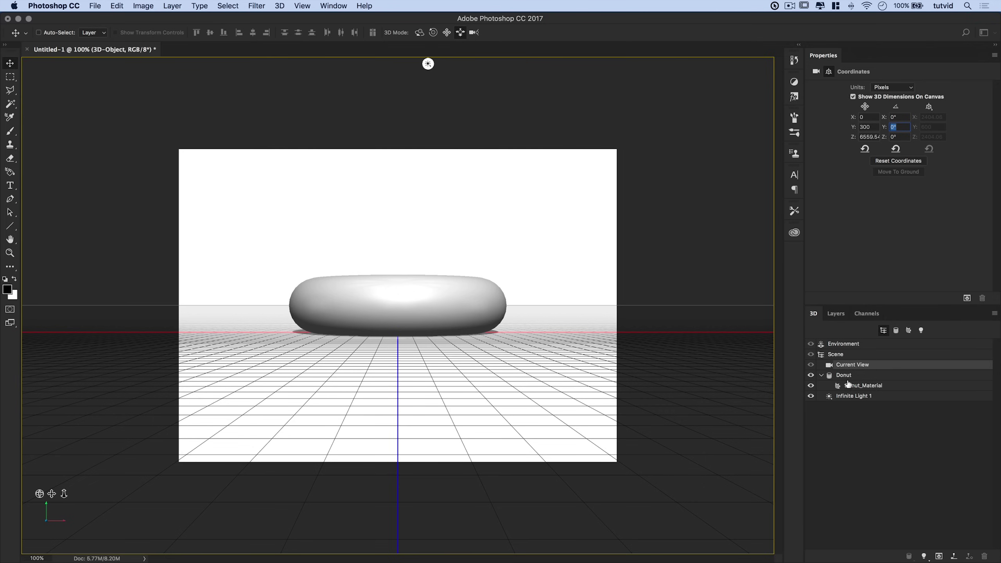
{"action": "left_click", "coordinate": [851, 397]}
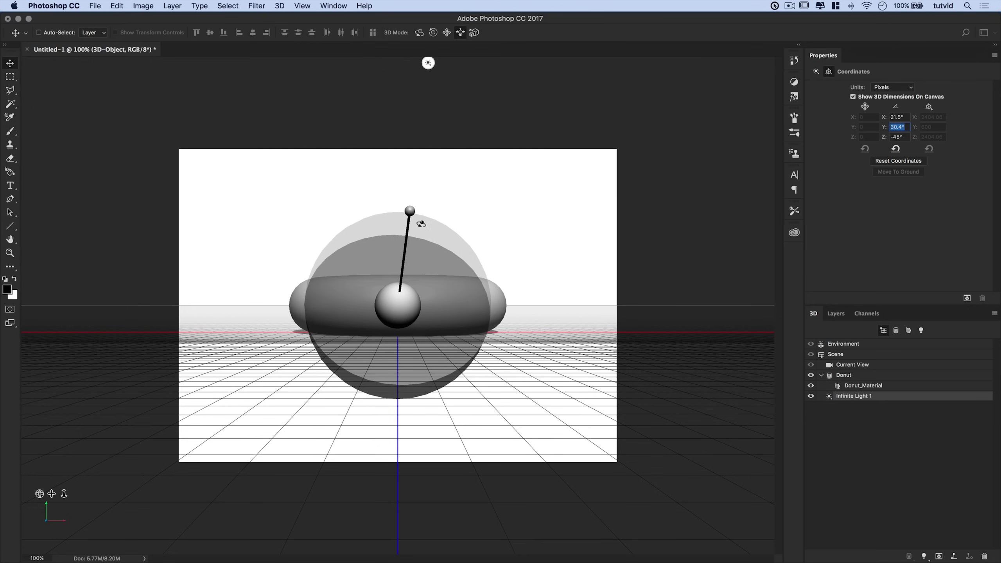
{"action": "mouse_move", "coordinate": [410, 210]}
{"action": "left_mouse_down"}
{"action": "mouse_move", "coordinate": [344, 210]}
{"action": "mouse_move", "coordinate": [293, 171]}
{"action": "mouse_move", "coordinate": [350, 221]}
{"action": "mouse_move", "coordinate": [357, 290]}
{"action": "mouse_move", "coordinate": [399, 320]}
{"action": "mouse_move", "coordinate": [357, 278]}
{"action": "mouse_move", "coordinate": [340, 217]}
{"action": "mouse_move", "coordinate": [392, 156]}
{"action": "mouse_move", "coordinate": [404, 160]}
{"action": "mouse_move", "coordinate": [398, 245]}
{"action": "mouse_move", "coordinate": [407, 147]}
{"action": "left_mouse_up"}
{"action": "left_click", "coordinate": [407, 147]}
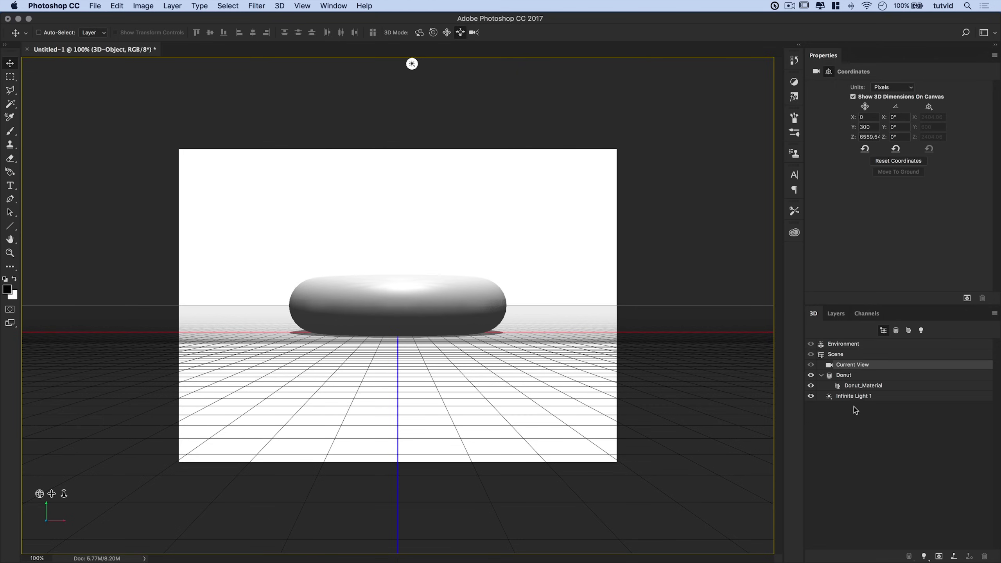
Select the Donut mesh and view the properties of Donut_Material
{"action": "left_click", "coordinate": [853, 396]}
{"action": "left_click", "coordinate": [400, 298]}
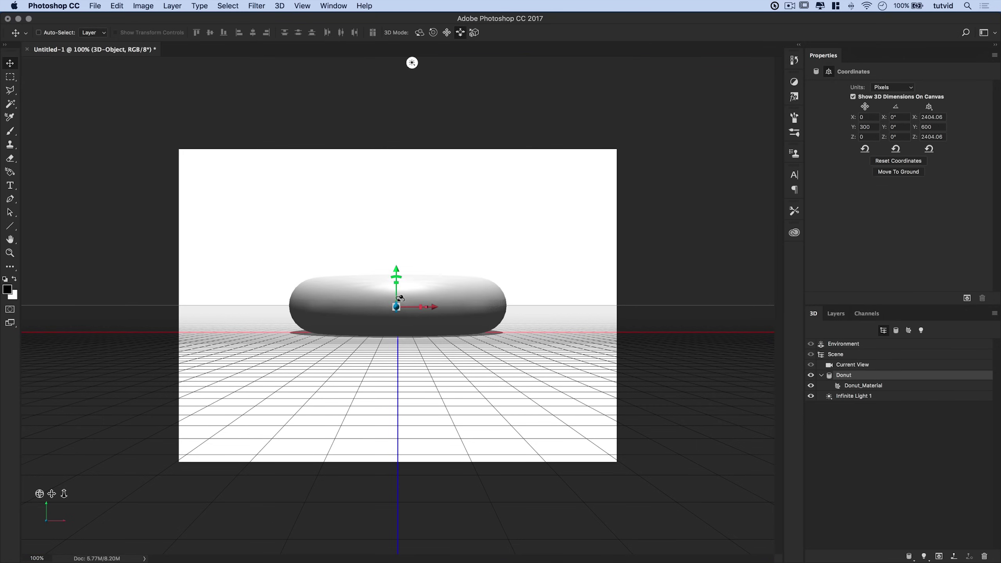
{"action": "left_click", "coordinate": [876, 389]}
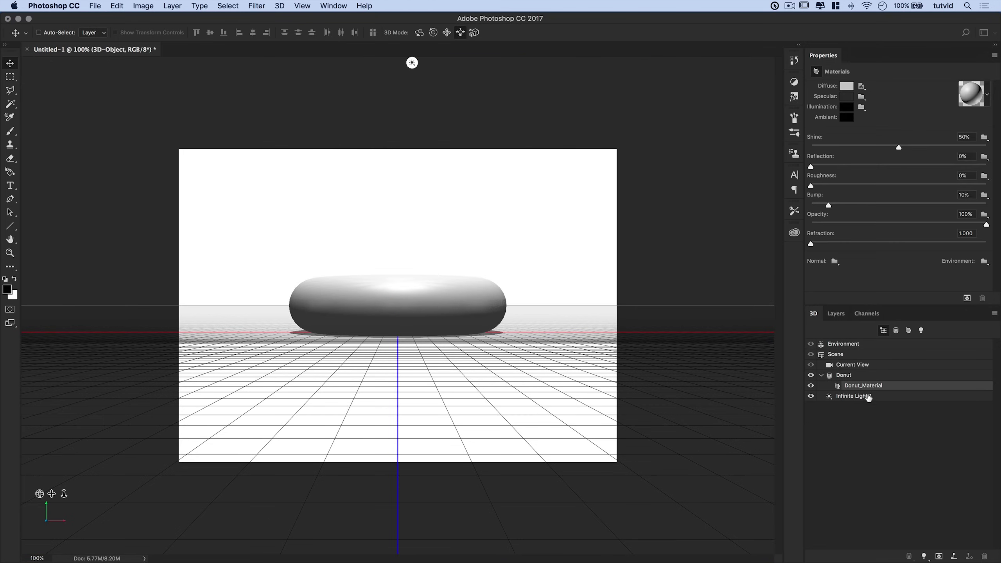
Add a second infinite light to the scene and swing its direction handle upward so it lights the donut from above
{"action": "left_click", "coordinate": [867, 397]}
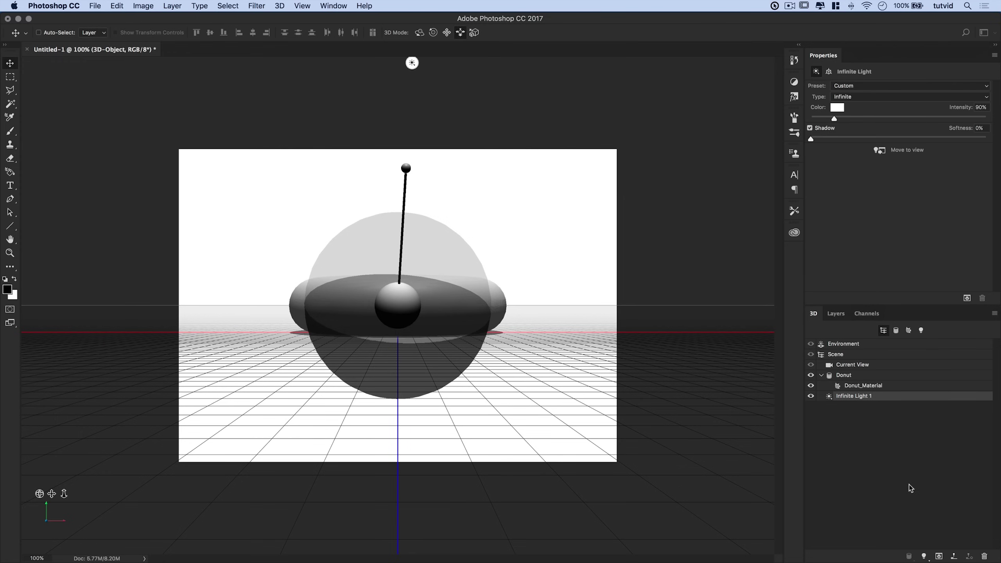
{"action": "left_click", "coordinate": [925, 557]}
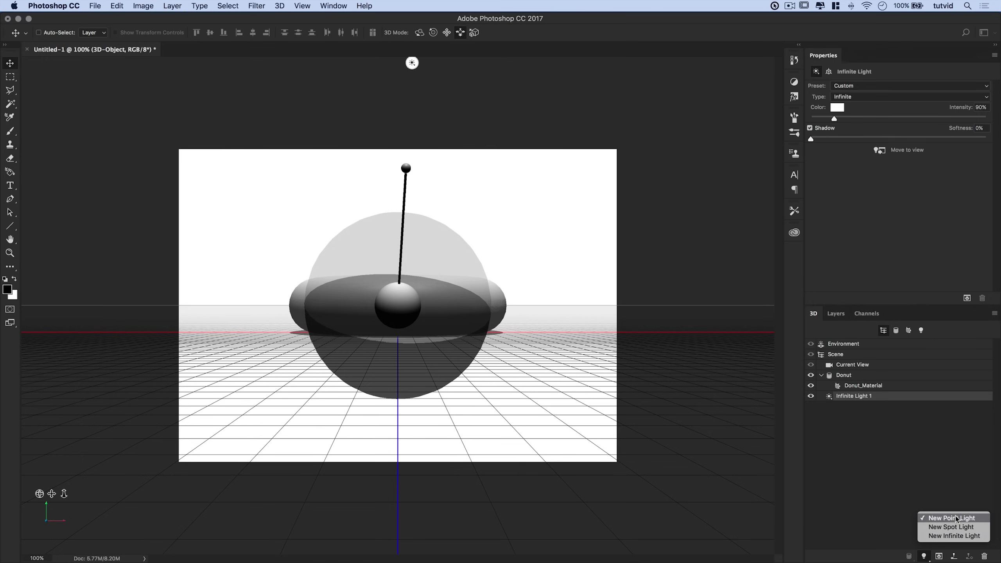
{"action": "left_click", "coordinate": [953, 536]}
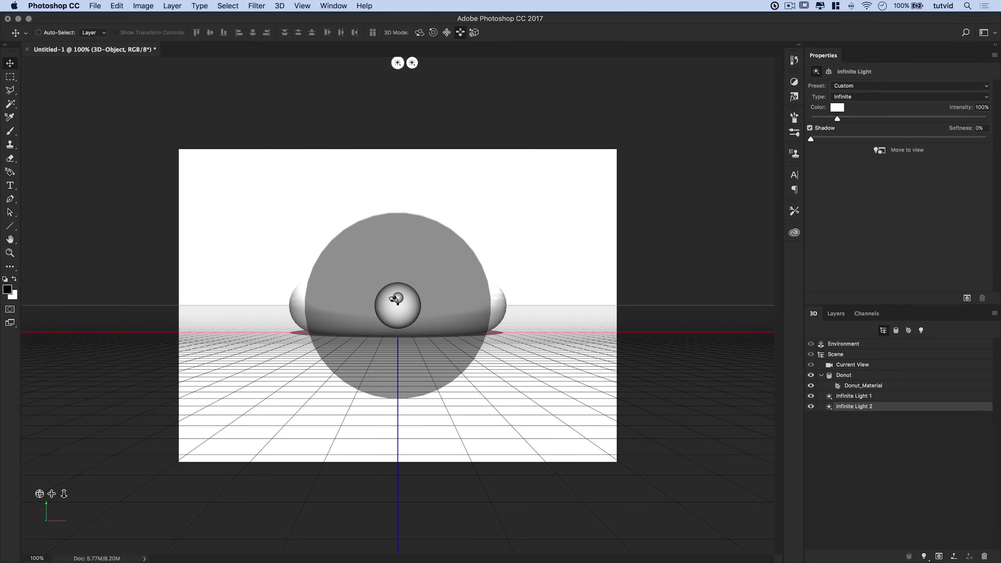
{"action": "left_click_drag", "start_coordinate": [398, 298], "coordinate": [393, 199]}
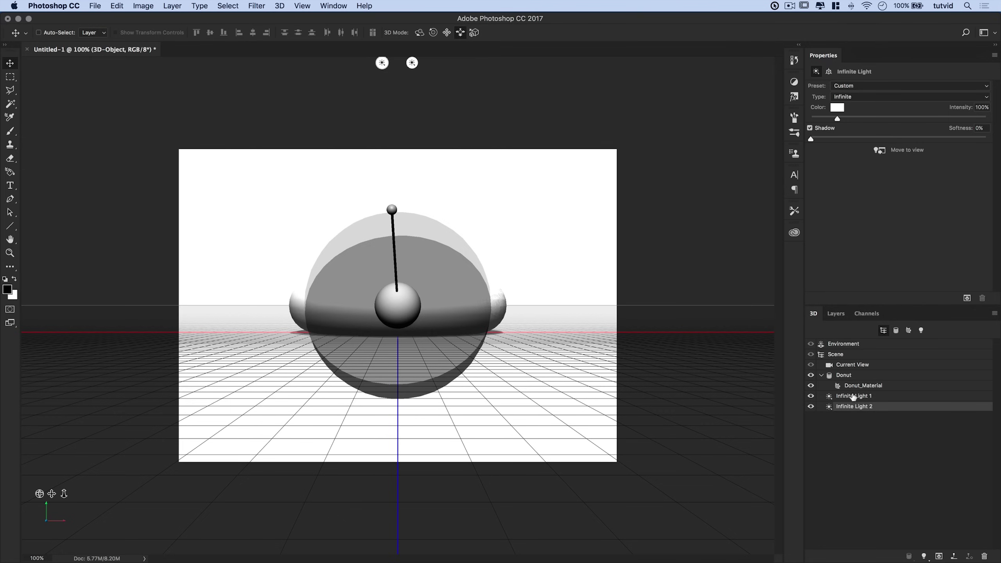
Orbit the current camera to inspect the lit donut from a raised angle, and restore the Default view
{"action": "left_click", "coordinate": [859, 365]}
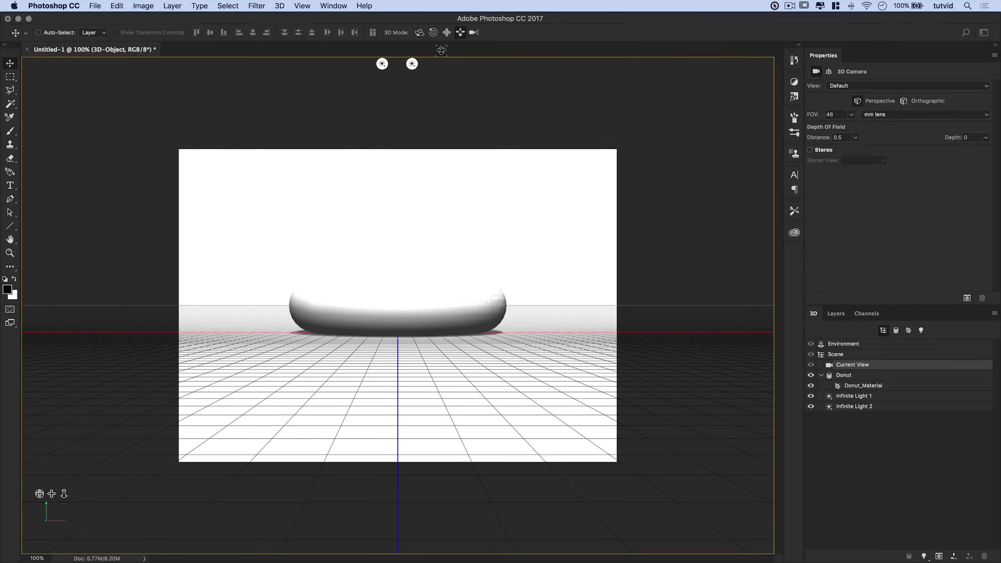
{"action": "left_click_drag", "start_coordinate": [453, 262], "coordinate": [448, 282]}
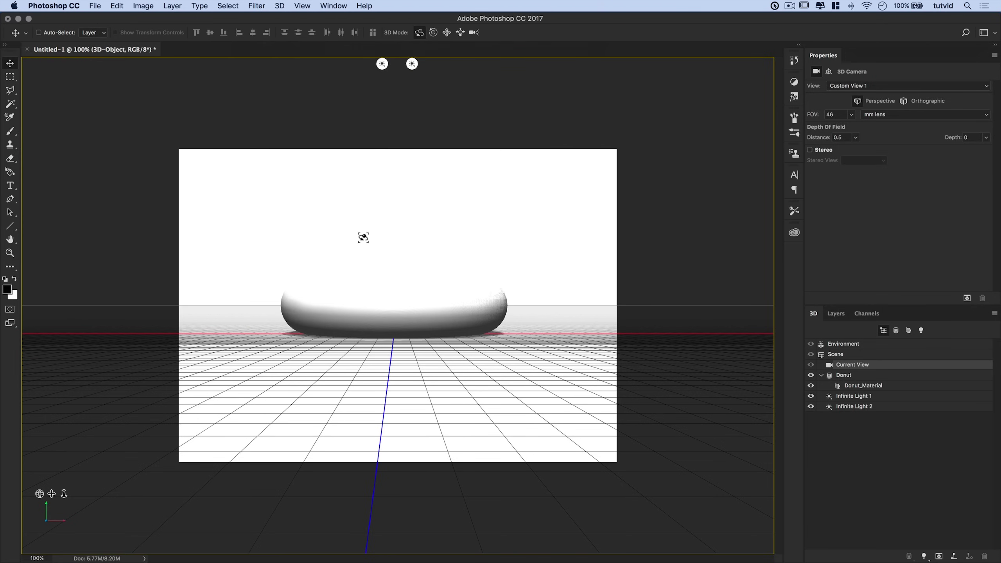
{"action": "left_click_drag", "start_coordinate": [366, 300], "coordinate": [355, 330]}
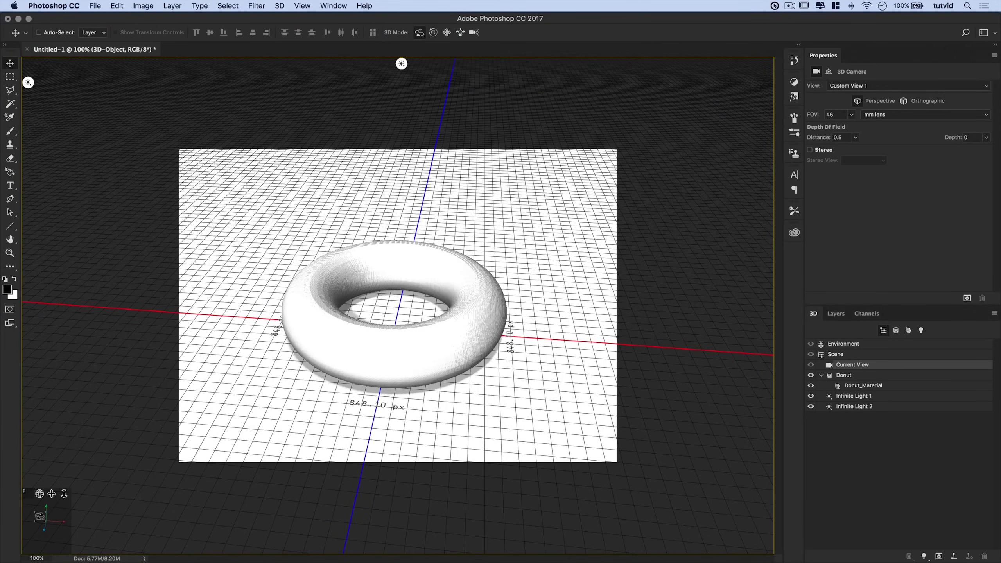
{"action": "right_click", "coordinate": [53, 522]}
{"action": "left_click", "coordinate": [65, 528]}
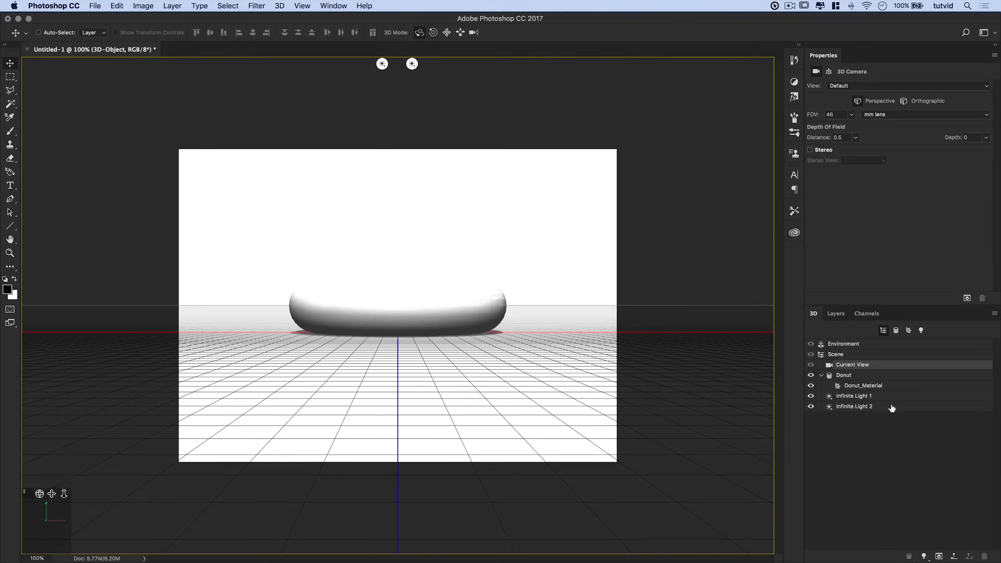
Delete Infinite Light 2 from the scene and review the Current View camera and Donut mesh properties
{"action": "left_click", "coordinate": [892, 408]}
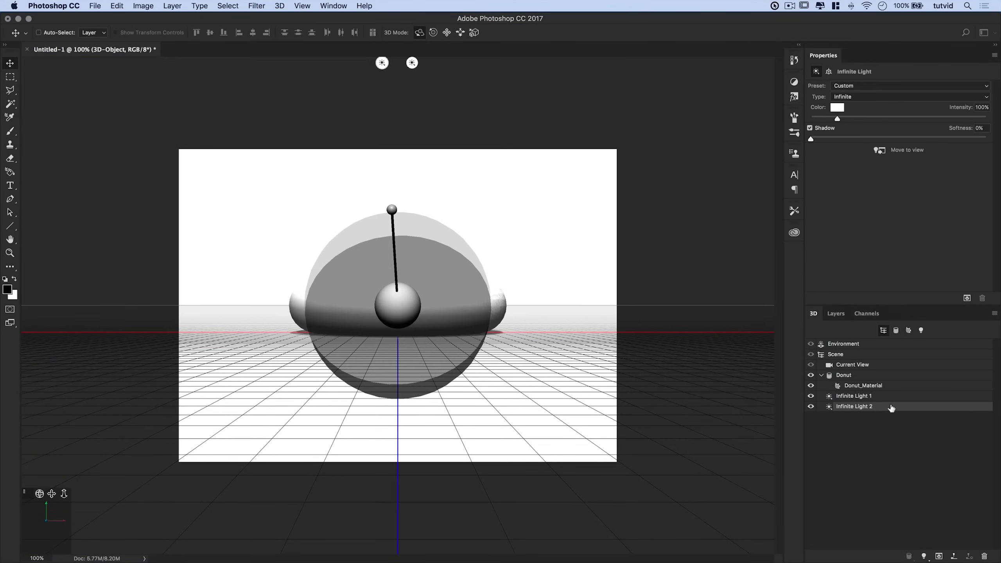
{"action": "left_click", "coordinate": [985, 557]}
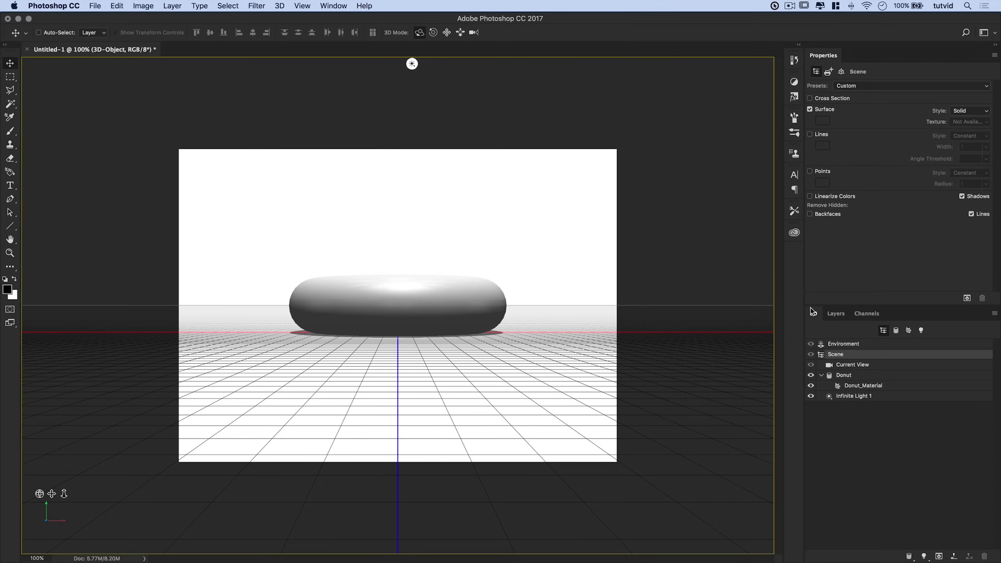
{"action": "left_click", "coordinate": [857, 368]}
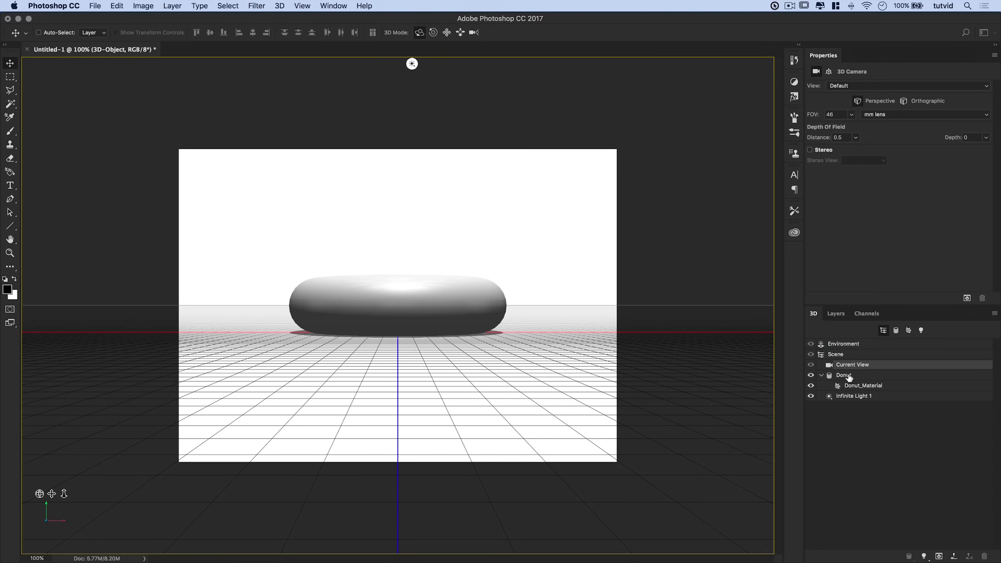
{"action": "left_click", "coordinate": [850, 375]}
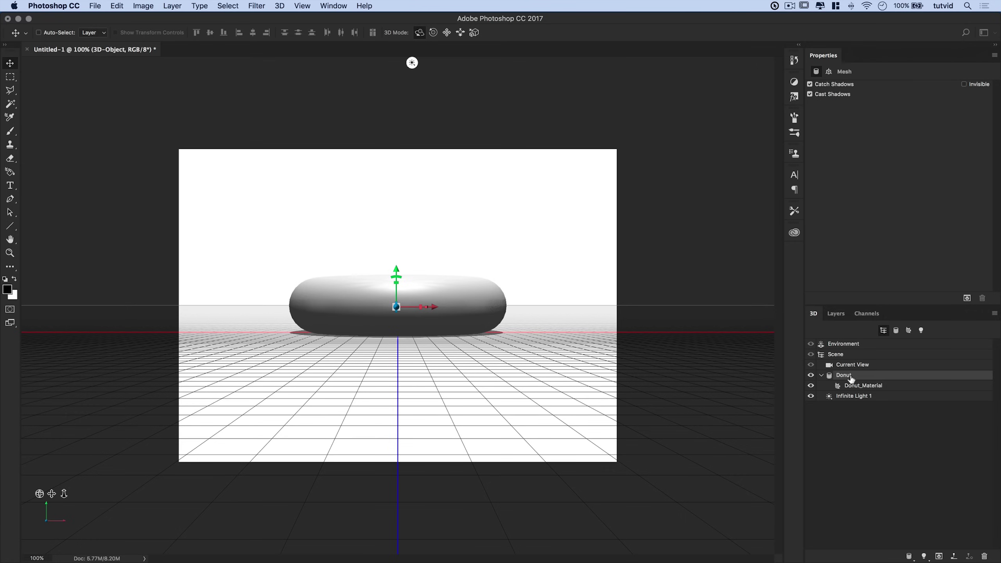
Delete the 3D-Object donut layer and show the hidden 3D text layer
{"action": "left_click", "coordinate": [837, 315]}
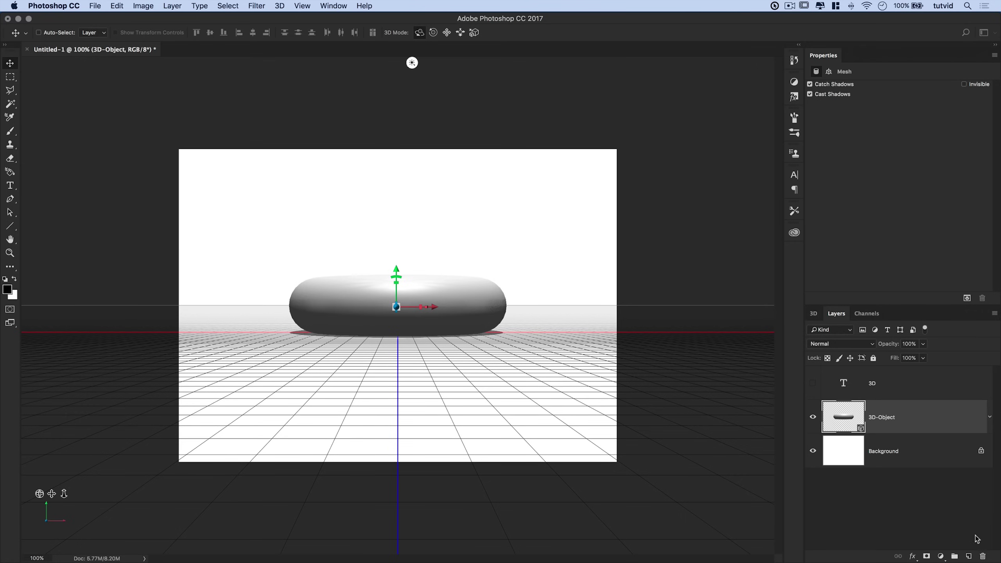
{"action": "left_click", "coordinate": [983, 557]}
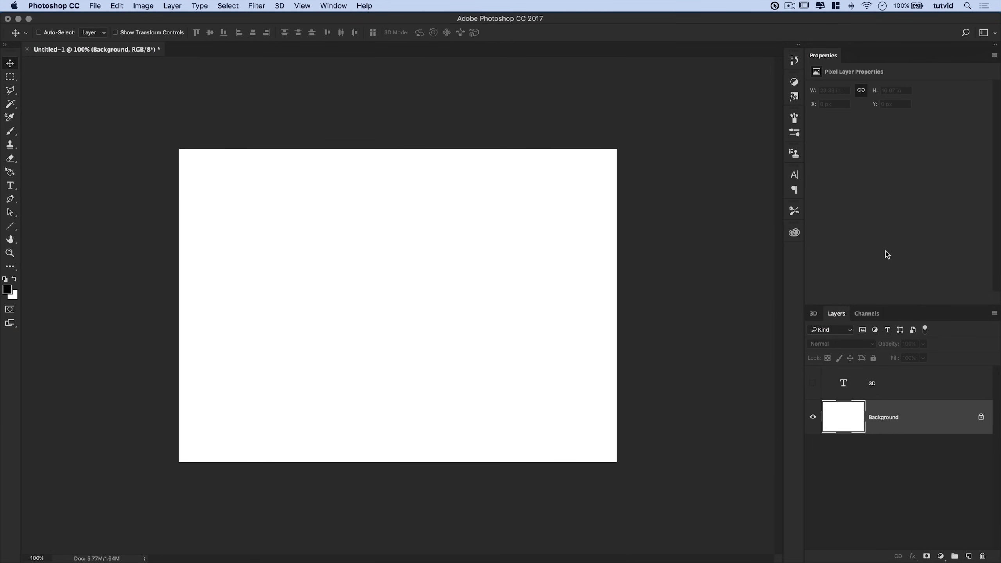
{"action": "left_click", "coordinate": [813, 385]}
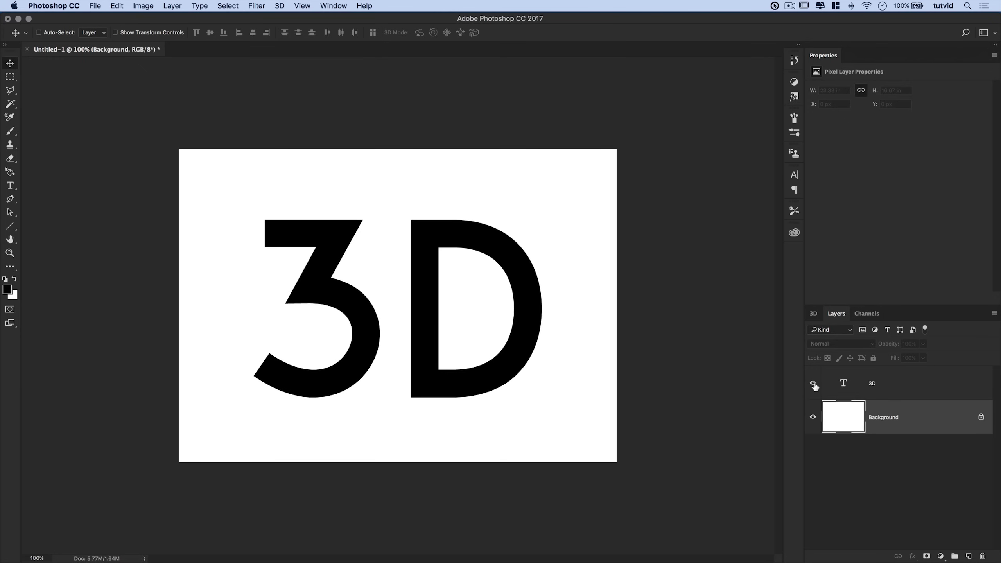
Create a new 3D extrusion from the 3D text layer
{"action": "left_click", "coordinate": [846, 388]}
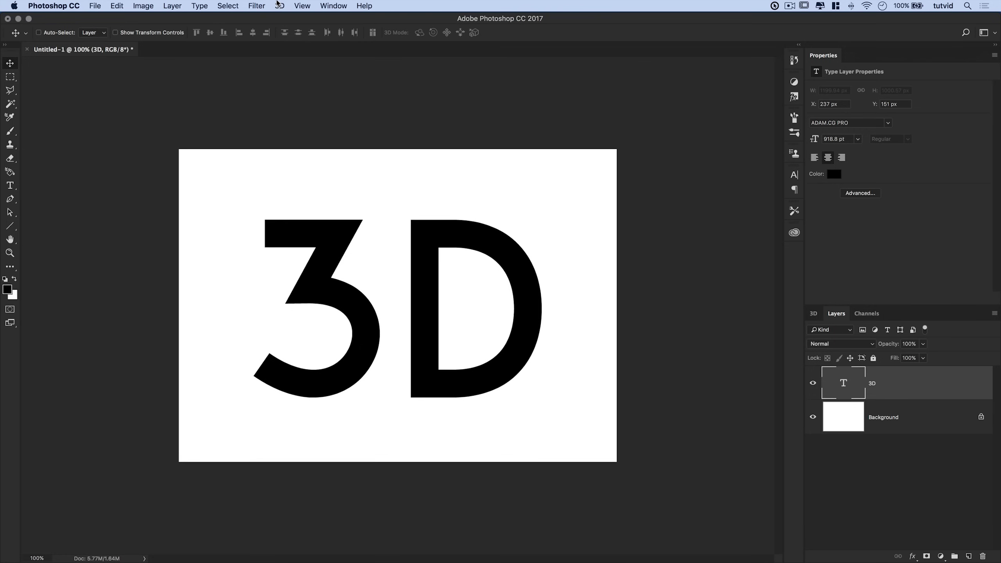
{"action": "left_click", "coordinate": [280, 6]}
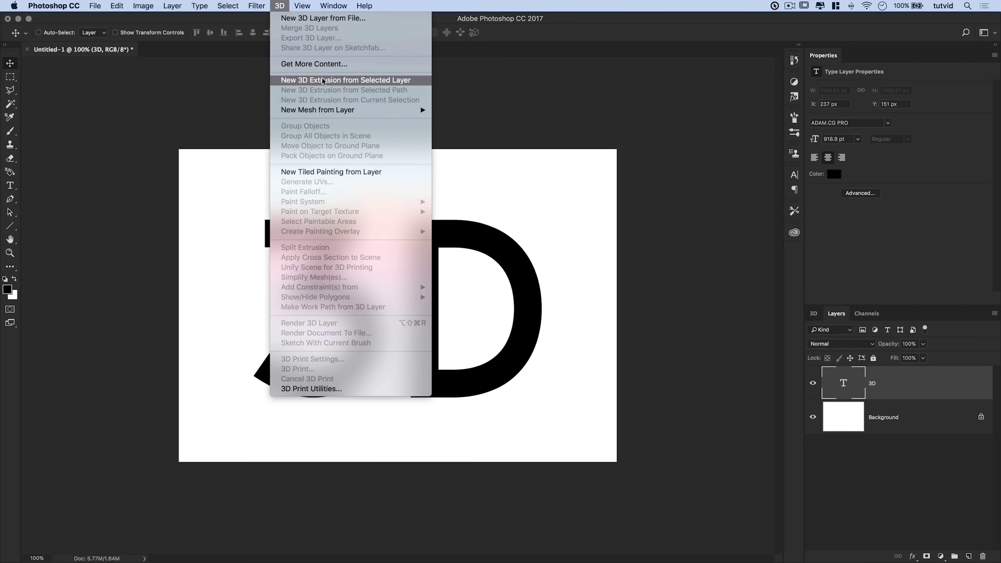
{"action": "left_click", "coordinate": [335, 81]}
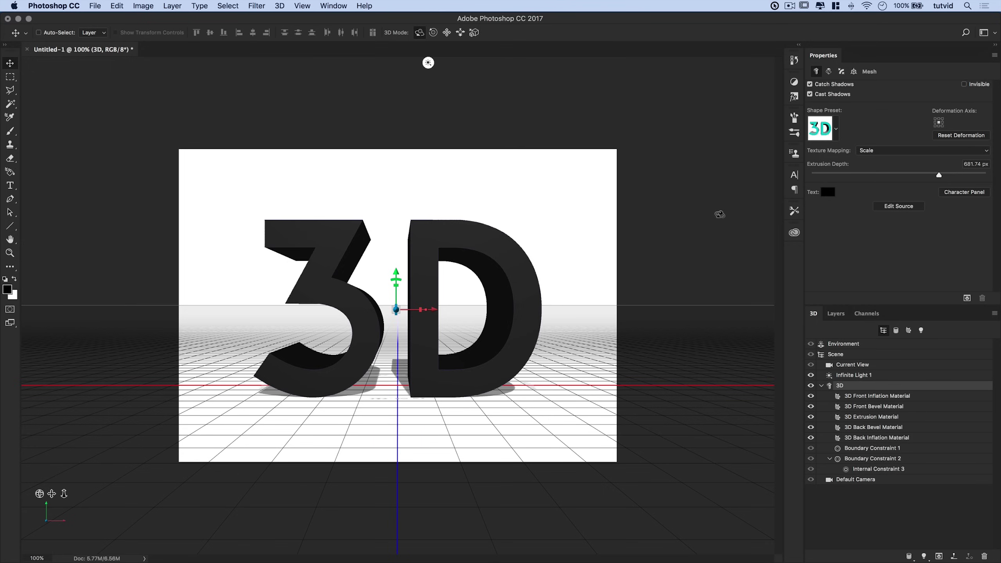
Set the 3D text's extrusion depth to 250 px while judging it from a side view, and restore the Default view
{"action": "right_click", "coordinate": [50, 507]}
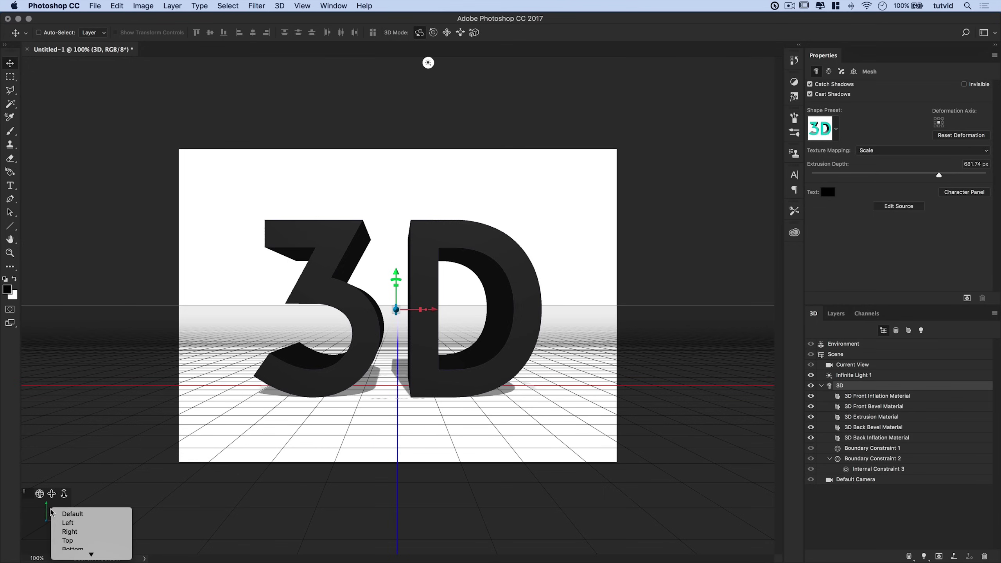
{"action": "left_click", "coordinate": [139, 511]}
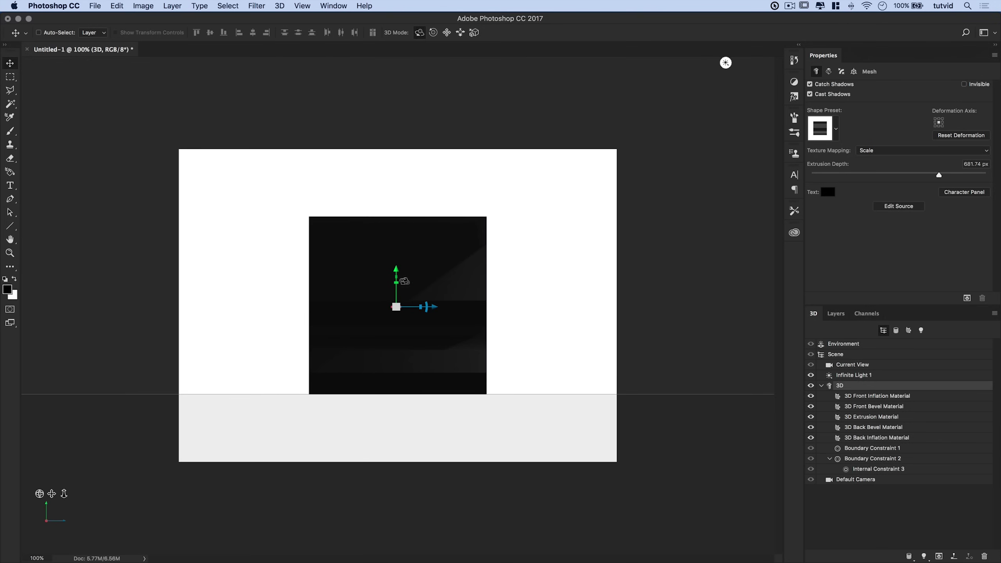
{"action": "left_click", "coordinate": [972, 165]}
{"action": "type", "text": "250"}
{"action": "key", "text": "Return"}
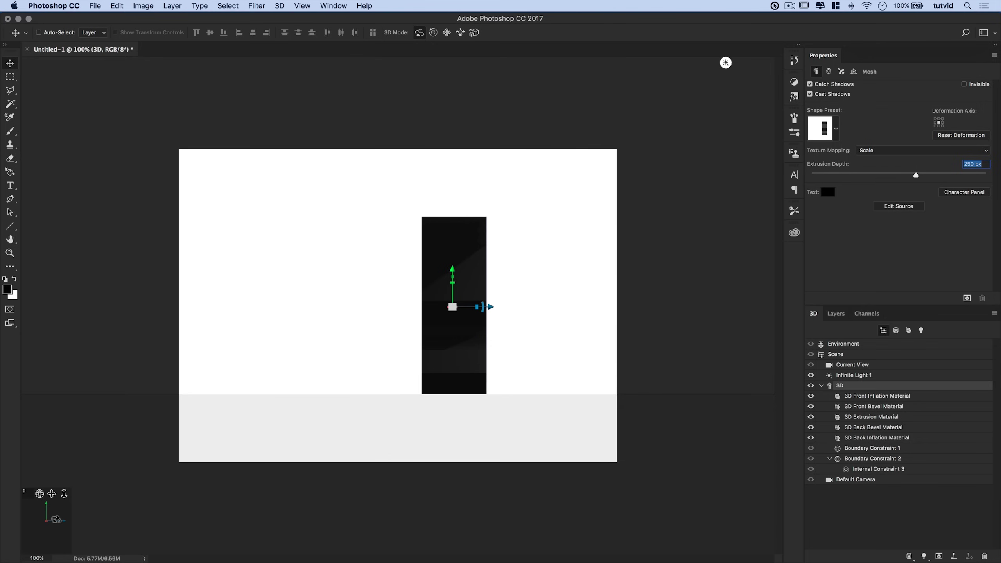
{"action": "left_click", "coordinate": [55, 519]}
{"action": "left_click", "coordinate": [69, 524]}
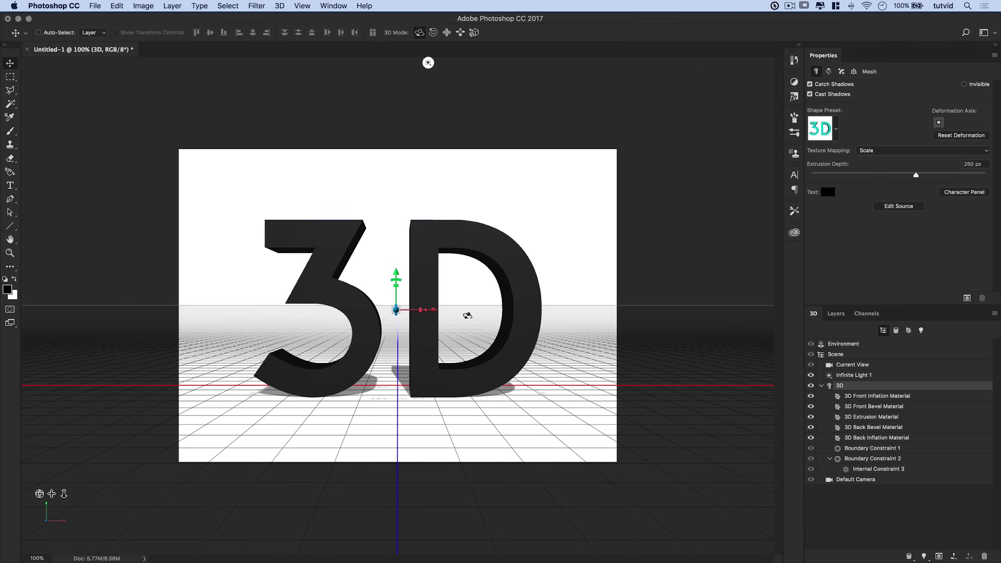
Examine the 3D text mesh's properties and the materials and constraints nested under it
{"action": "left_click", "coordinate": [765, 453]}
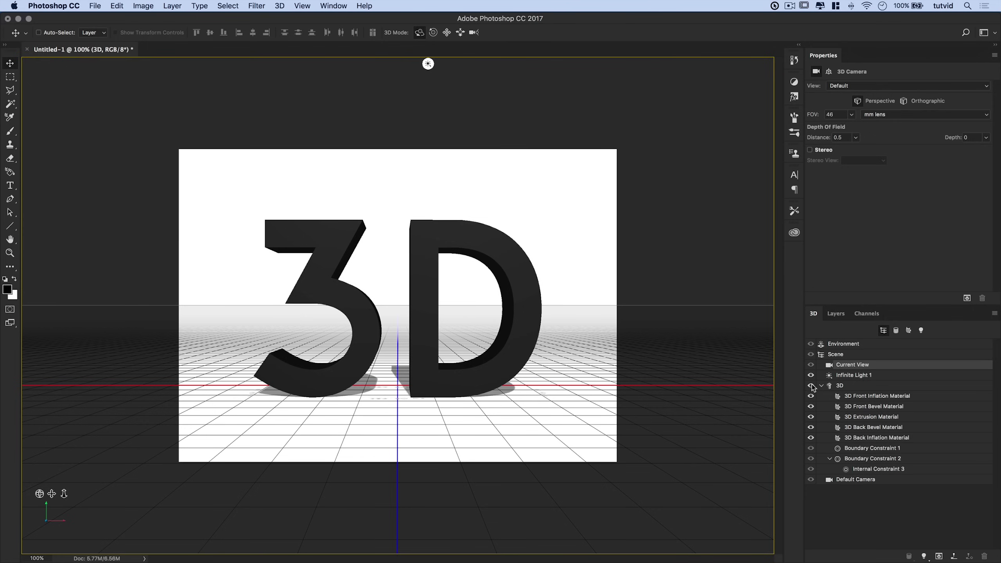
{"action": "left_click", "coordinate": [841, 386]}
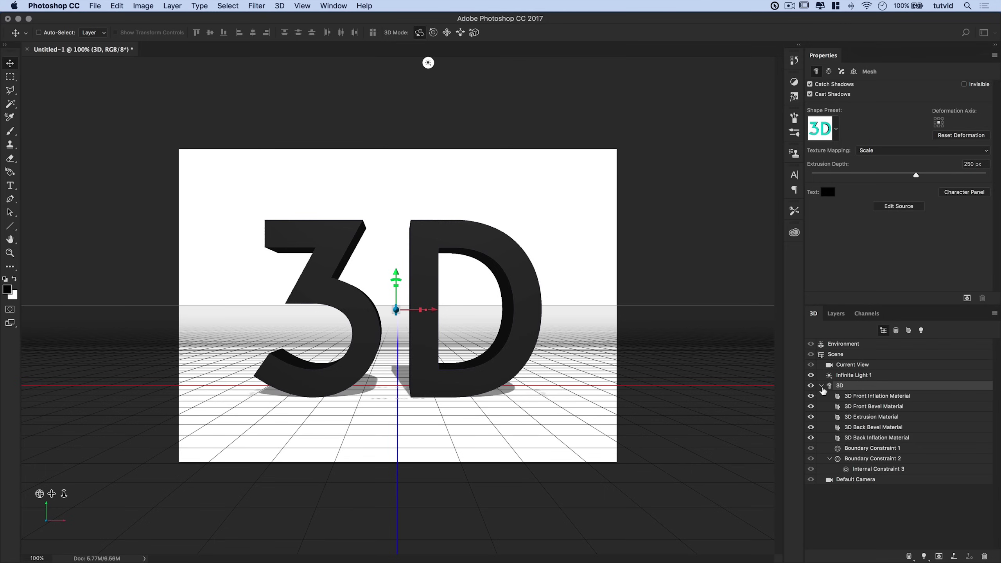
{"action": "left_click", "coordinate": [822, 386]}
{"action": "left_click", "coordinate": [822, 386]}
Try the shiny yellow metal preset on the 3D Front Inflation Material, and apply the textured orange preset instead
{"action": "left_click", "coordinate": [866, 397]}
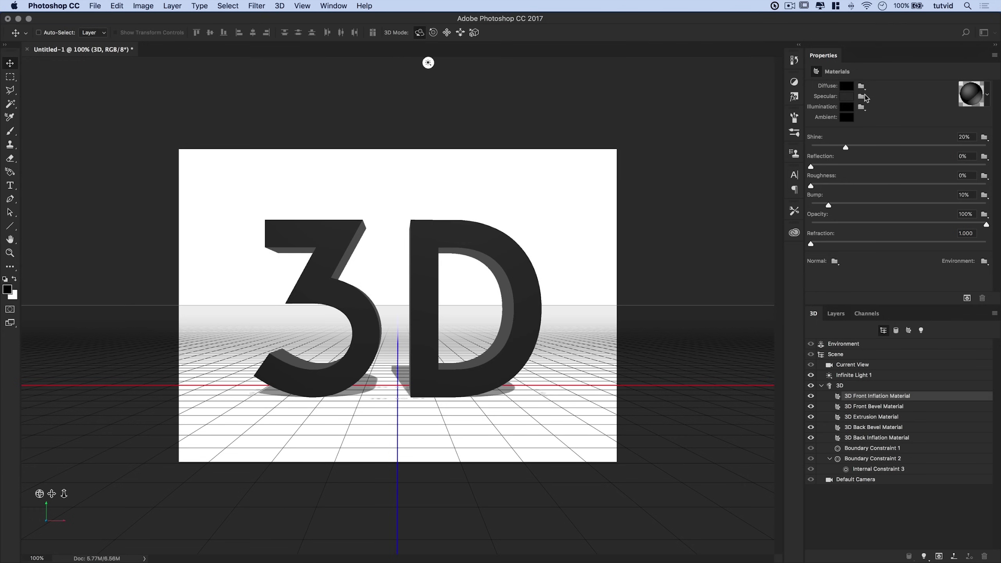
{"action": "left_click", "coordinate": [988, 97]}
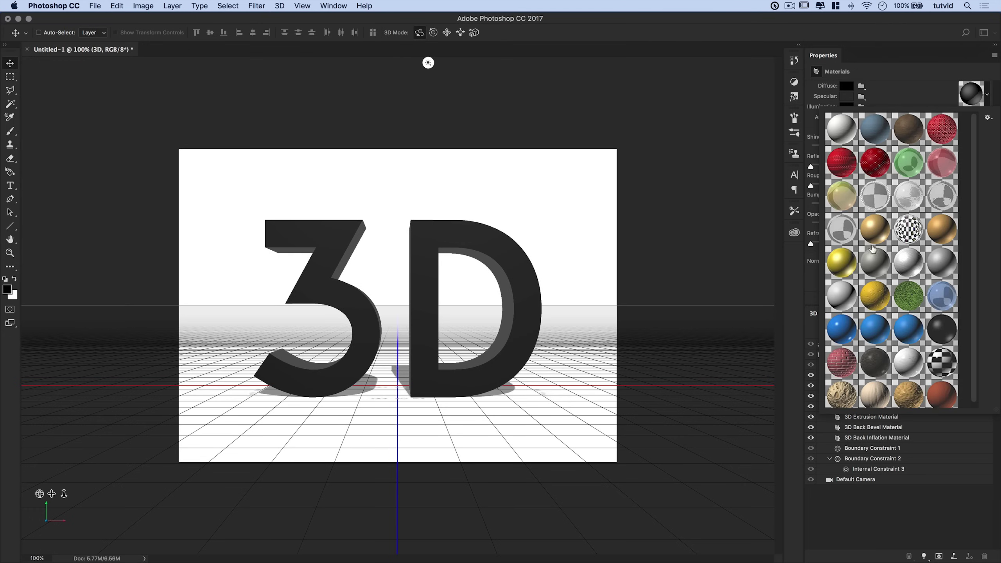
{"action": "left_click", "coordinate": [842, 262]}
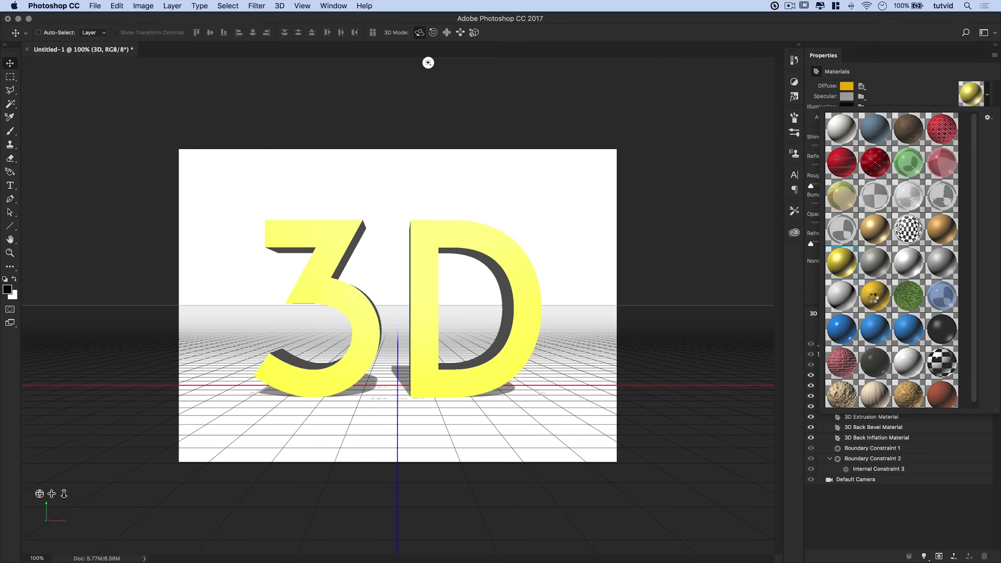
{"action": "left_click", "coordinate": [874, 301]}
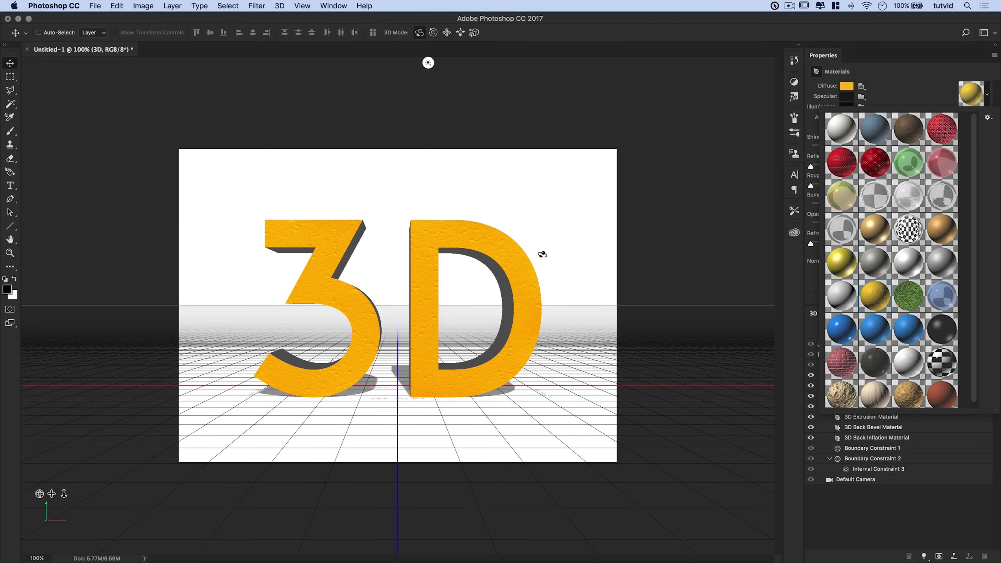
{"action": "left_click", "coordinate": [930, 94]}
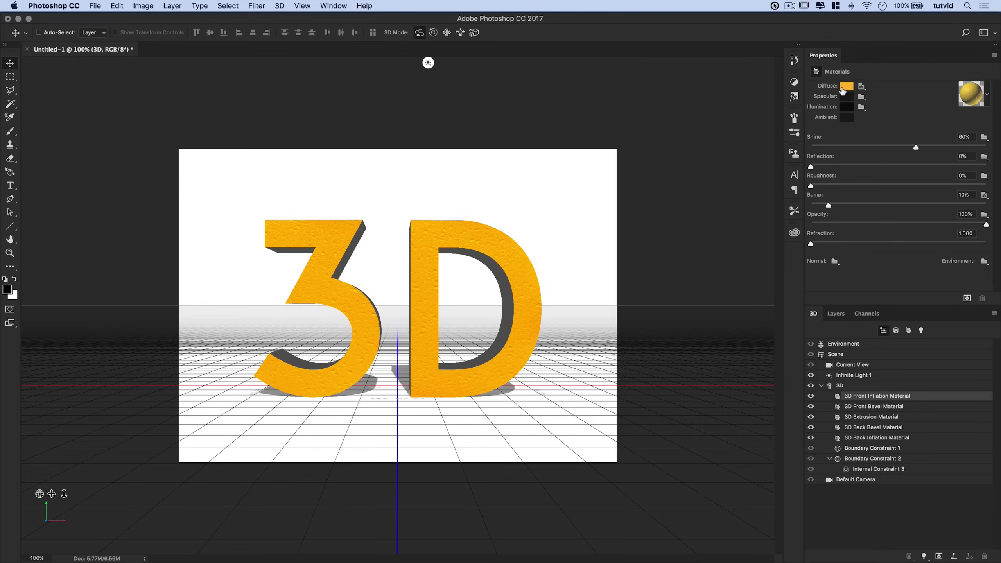
{"action": "left_click", "coordinate": [990, 97]}
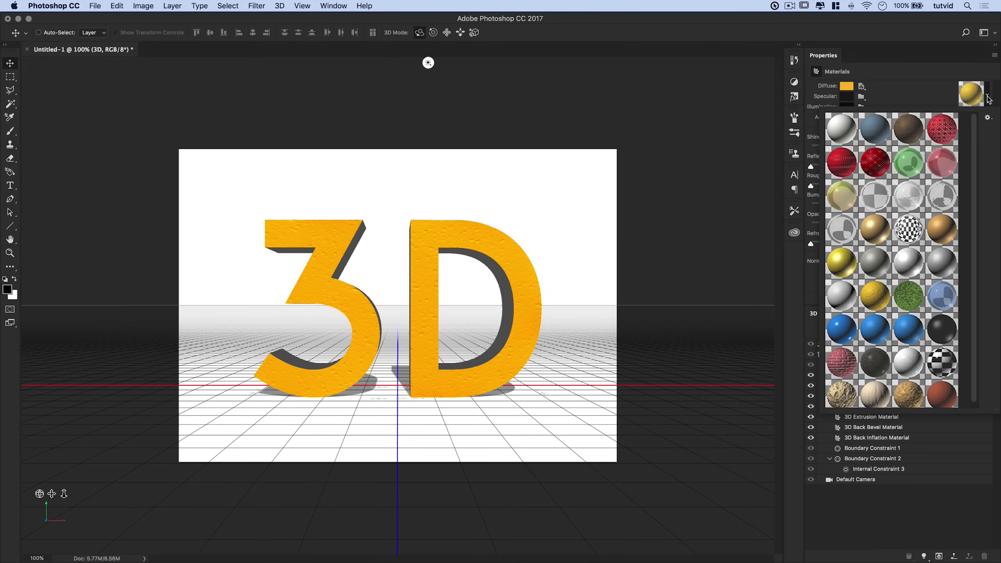
{"action": "left_click", "coordinate": [931, 103]}
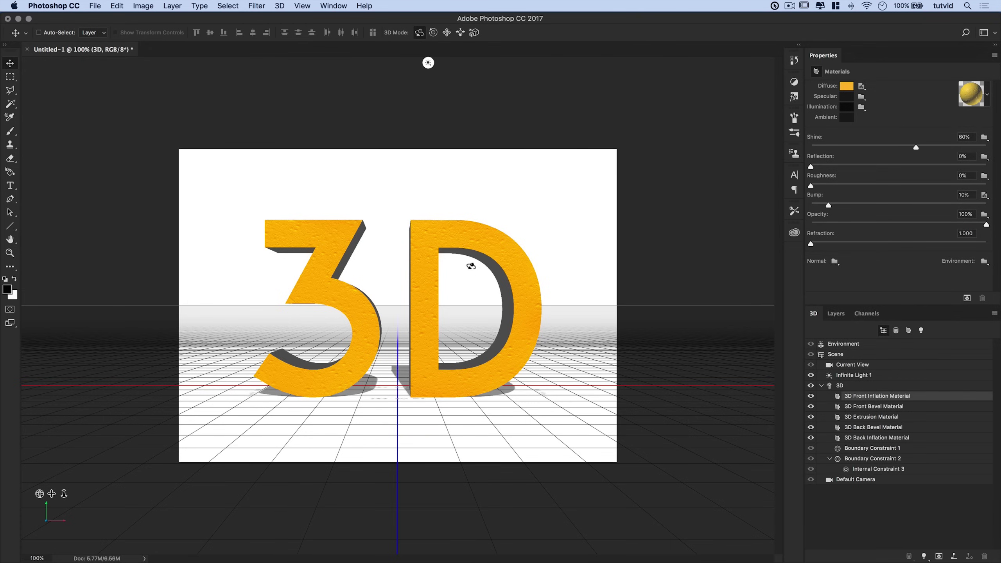
Examine which faces of the text the Front Bevel, Extrusion, Back Bevel and Back Inflation materials cover
{"action": "left_click", "coordinate": [862, 407]}
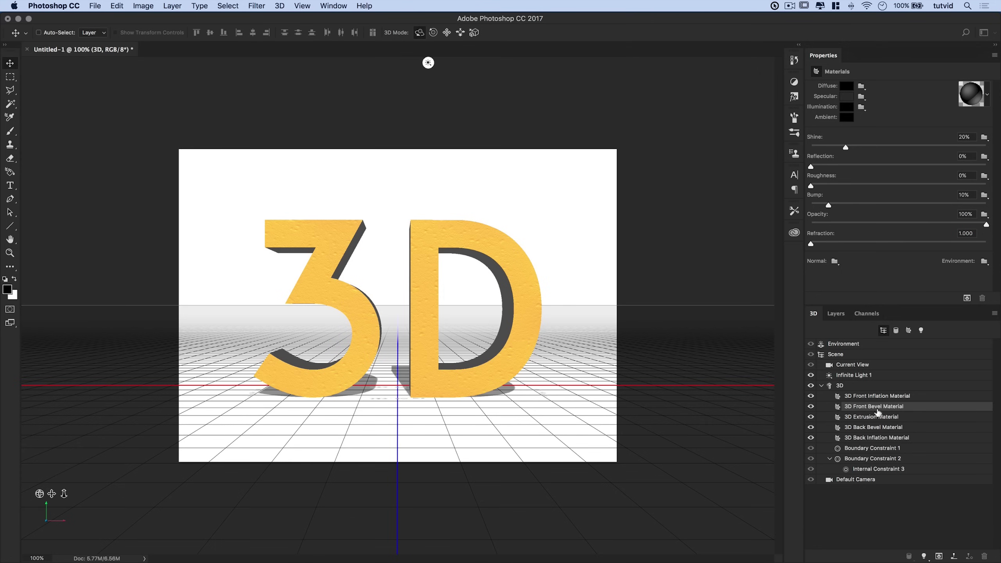
{"action": "left_click", "coordinate": [860, 417]}
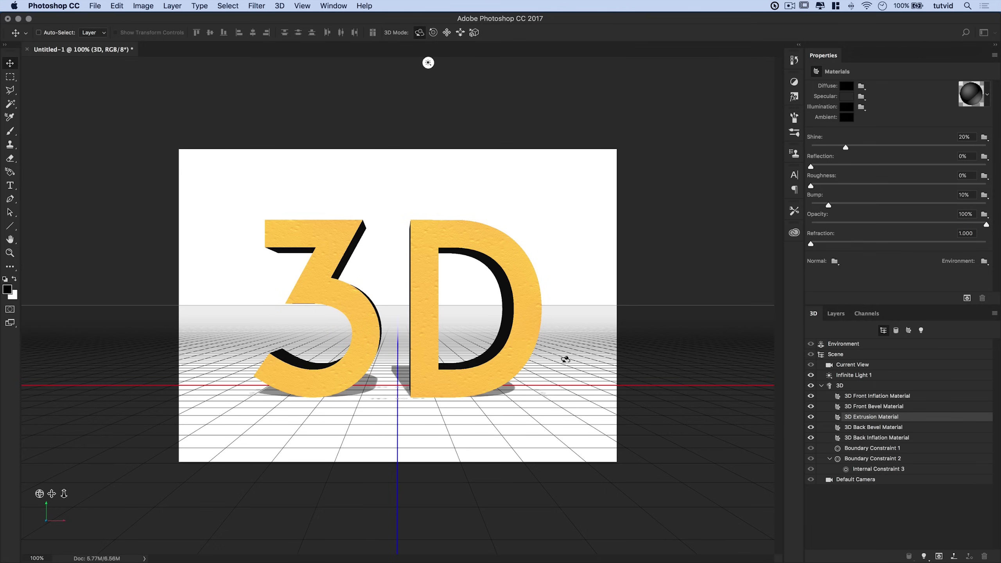
{"action": "left_click", "coordinate": [877, 428]}
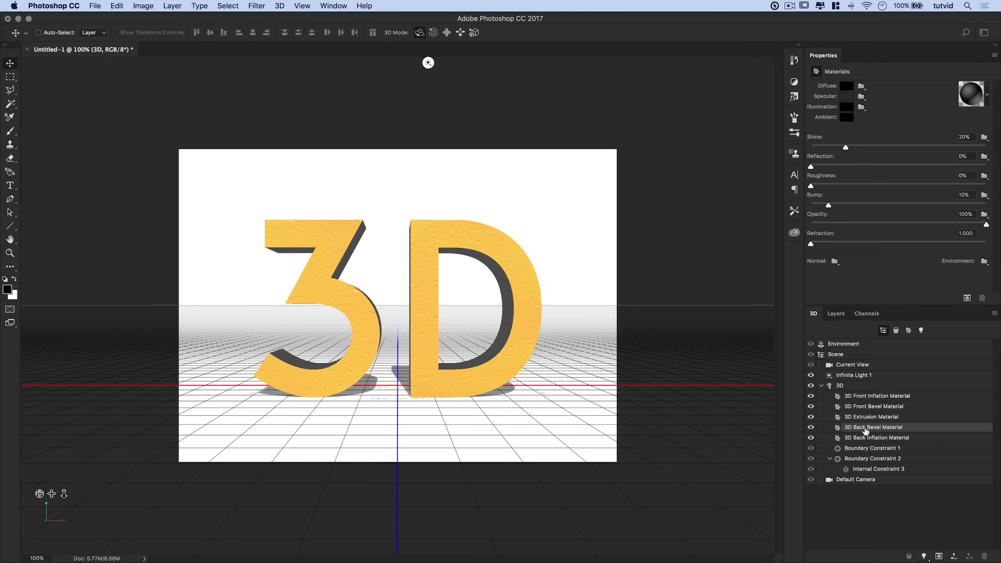
{"action": "left_click", "coordinate": [866, 439]}
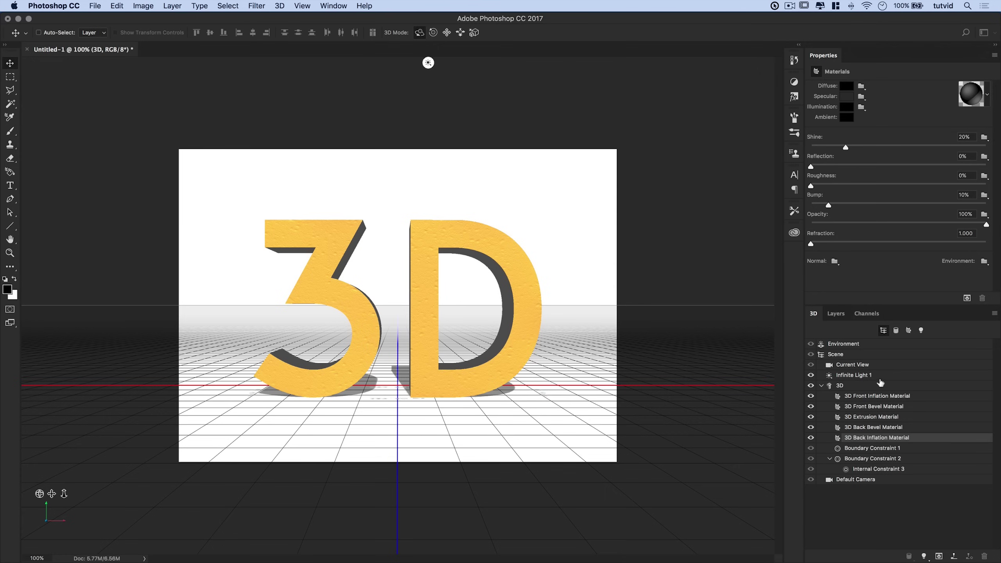
Set the 3D Extrusion Material's diffuse color to bright red, RGB 243, 7, 7
{"action": "left_click", "coordinate": [869, 417]}
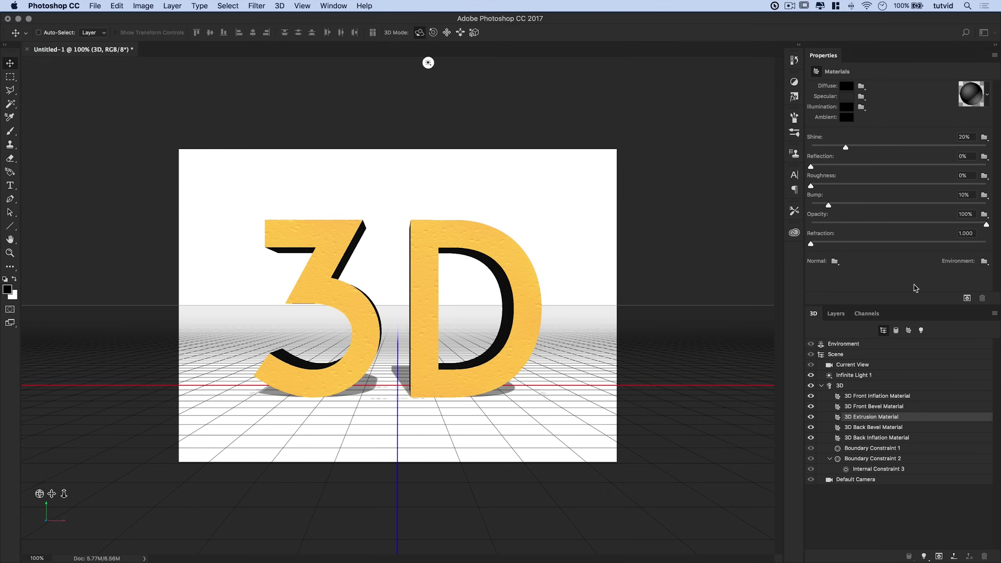
{"action": "left_click", "coordinate": [847, 86]}
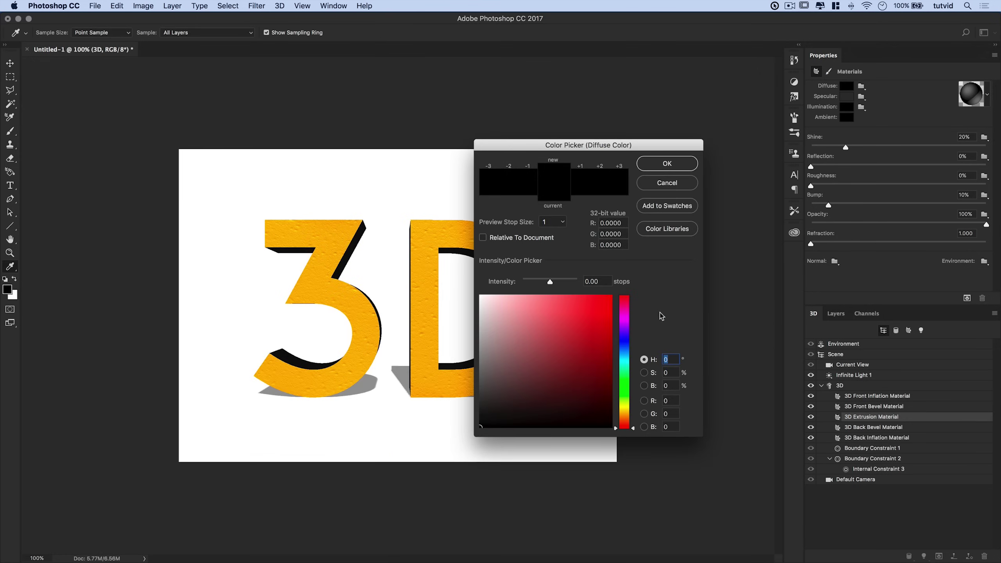
{"action": "left_click_drag", "start_coordinate": [600, 305], "coordinate": [609, 301]}
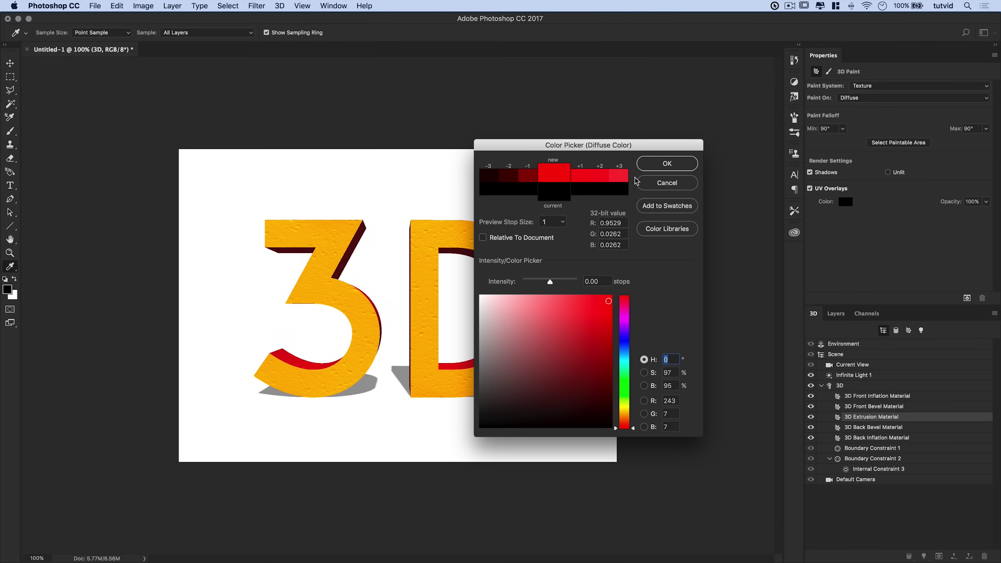
{"action": "key", "text": "v"}
{"action": "left_click", "coordinate": [667, 168]}
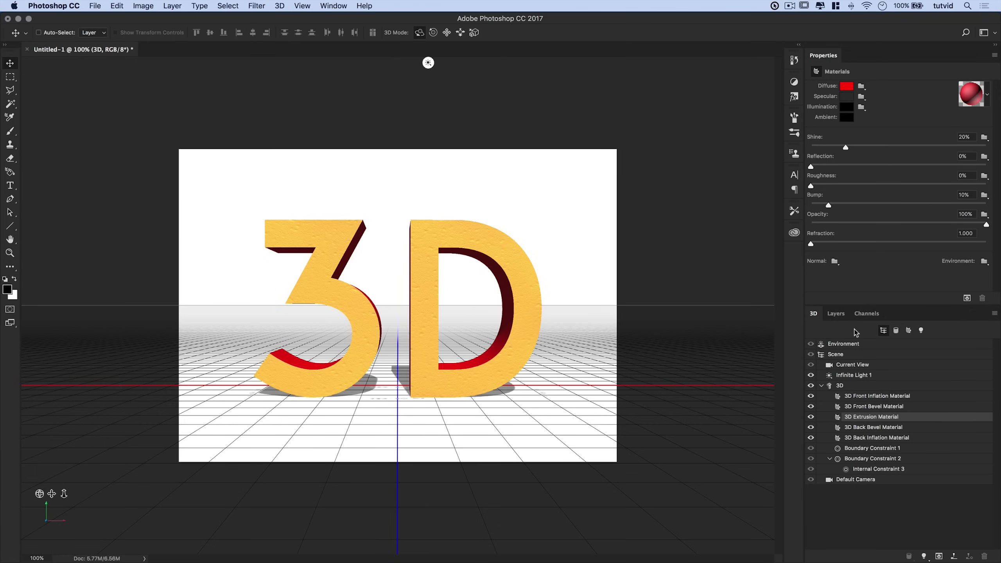
Toggle Infinite Light 1's shadow off and back on to compare, and raise the light's intensity to 112%
{"action": "left_click", "coordinate": [849, 376]}
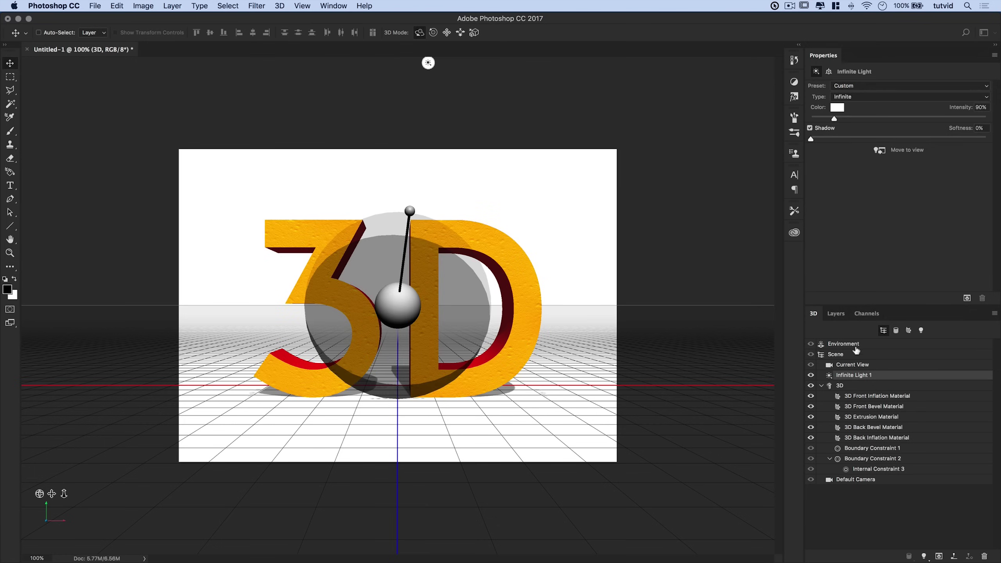
{"action": "left_click", "coordinate": [809, 129]}
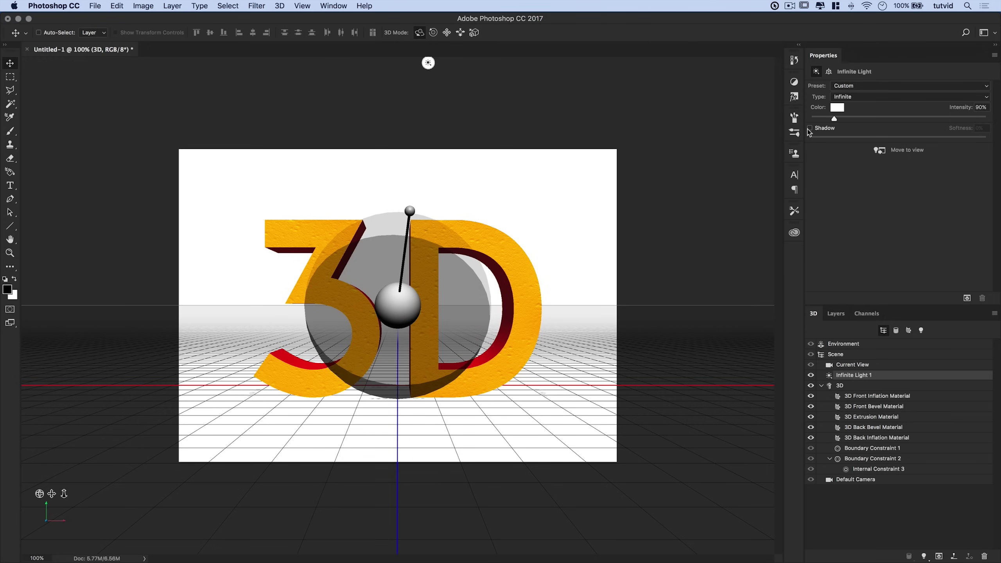
{"action": "left_click", "coordinate": [809, 129]}
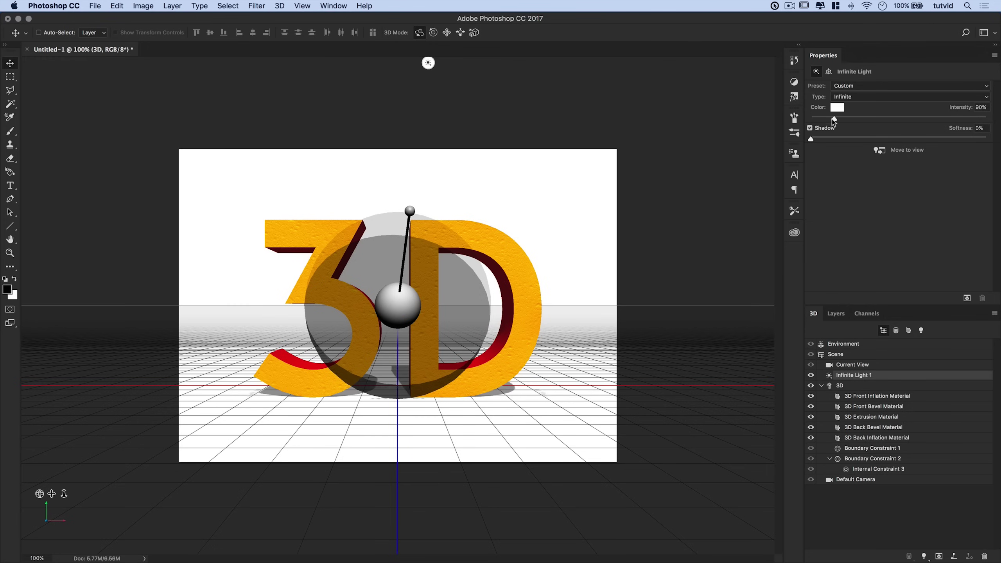
{"action": "mouse_move", "coordinate": [834, 119]}
{"action": "left_mouse_down"}
{"action": "mouse_move", "coordinate": [848, 118]}
{"action": "mouse_move", "coordinate": [839, 119]}
{"action": "left_mouse_up"}
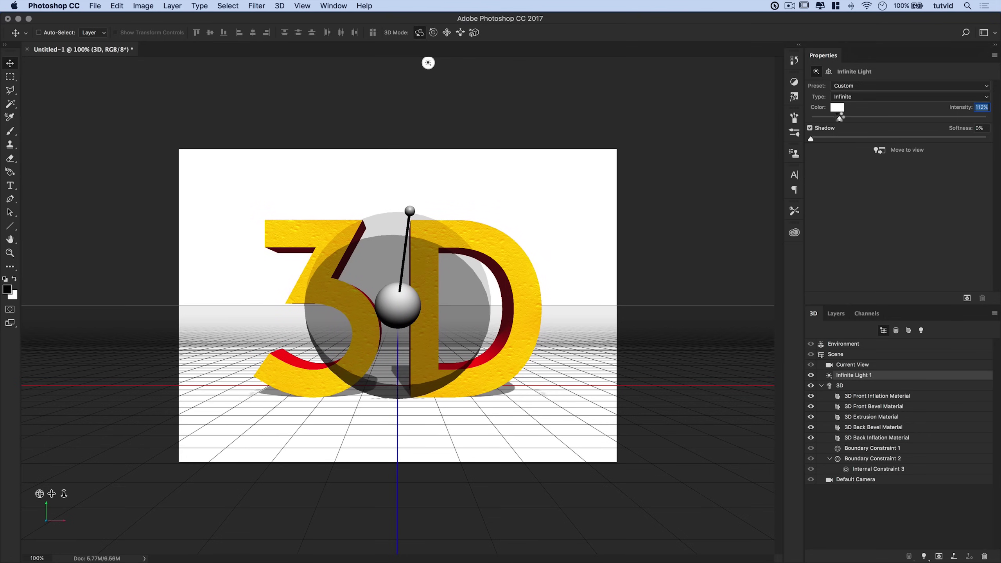
Set the 3D Extrusion Material's illumination color to dark red, RGB 76, 10, 10, after trying slightly lighter reds
{"action": "left_click", "coordinate": [872, 417]}
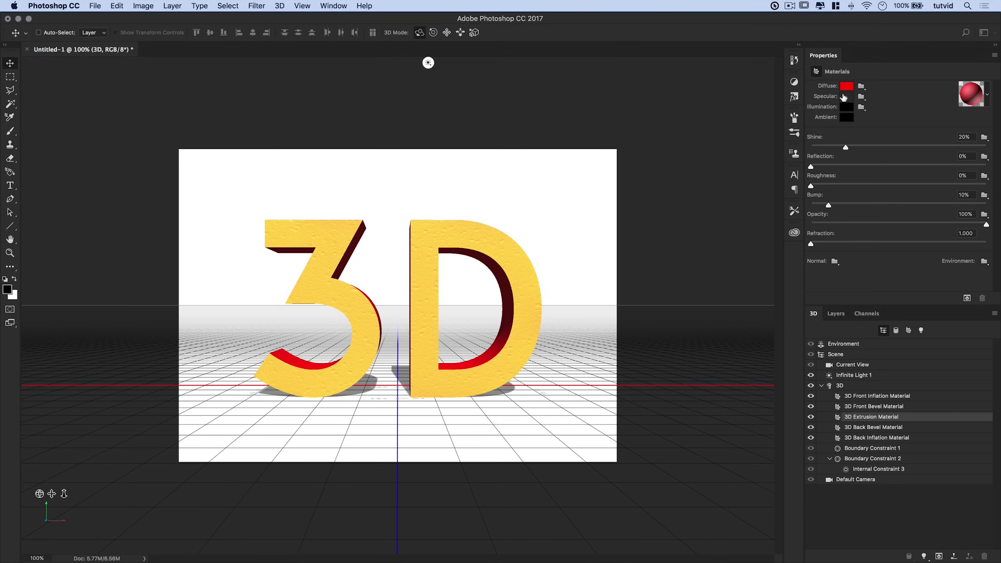
{"action": "left_click", "coordinate": [848, 108]}
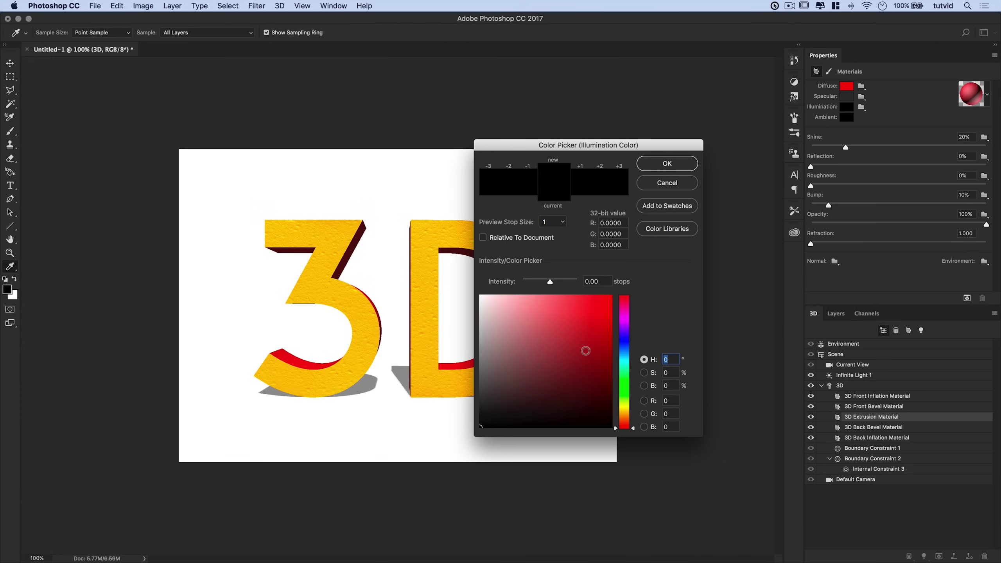
{"action": "left_click", "coordinate": [582, 375]}
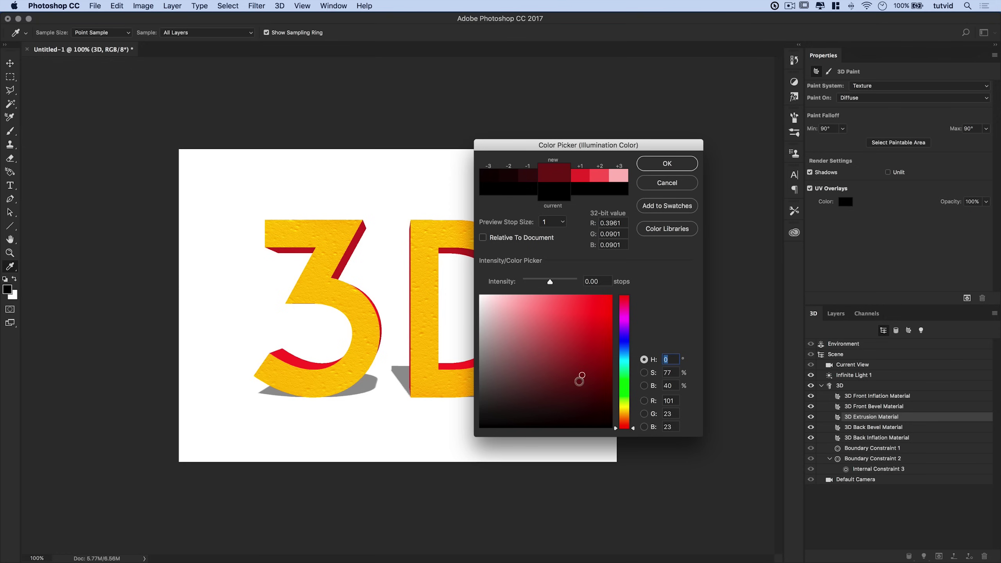
{"action": "left_click", "coordinate": [570, 375]}
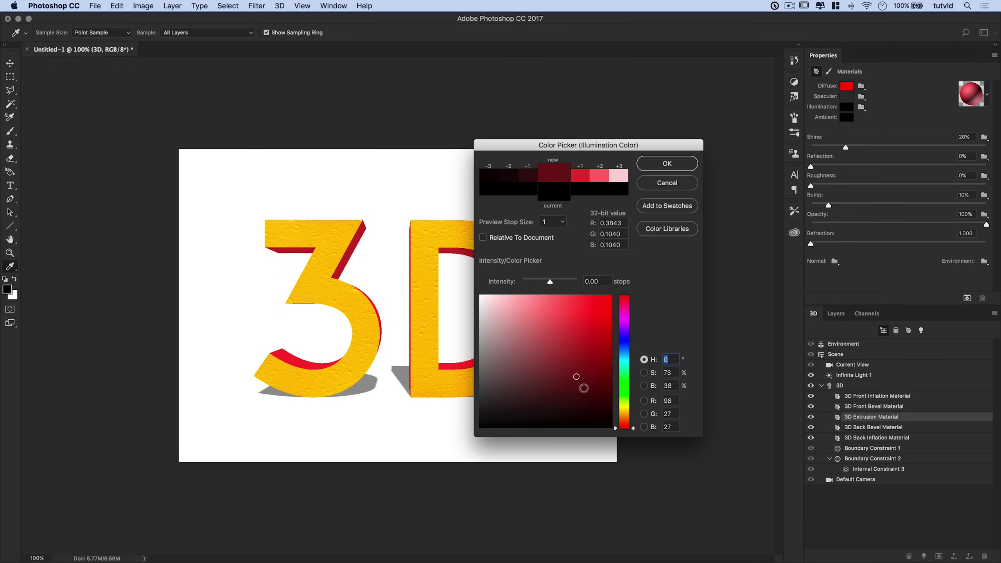
{"action": "left_click", "coordinate": [592, 404]}
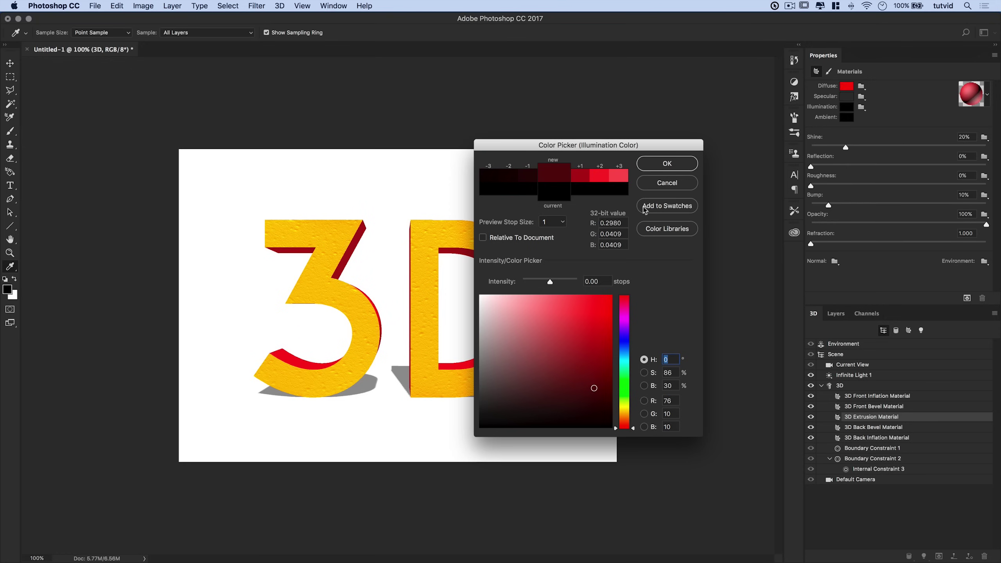
{"action": "key", "text": "Return"}
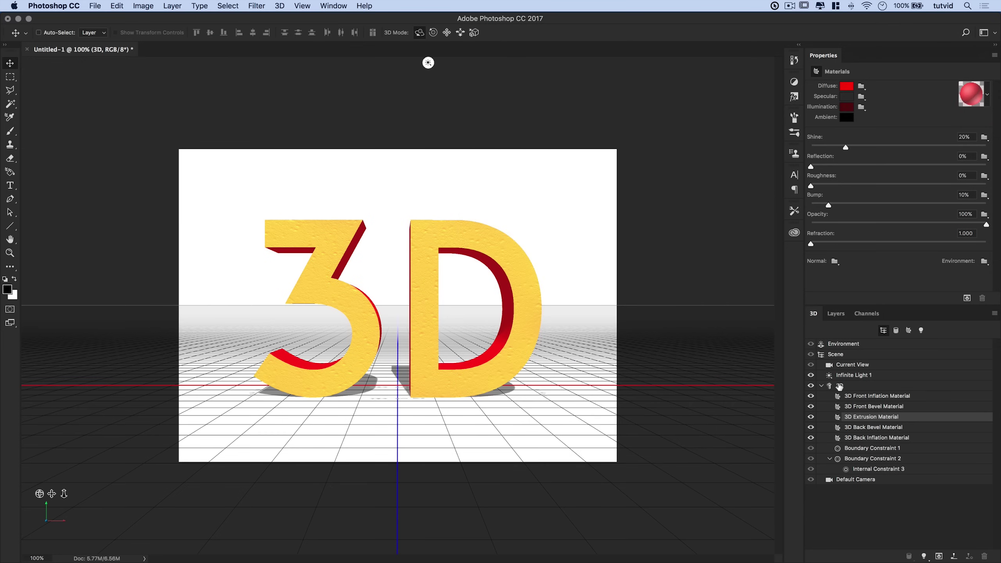
Apply the shiny yellow metal preset to the 3D Extrusion Material
{"action": "left_click", "coordinate": [840, 386]}
{"action": "left_click", "coordinate": [470, 389]}
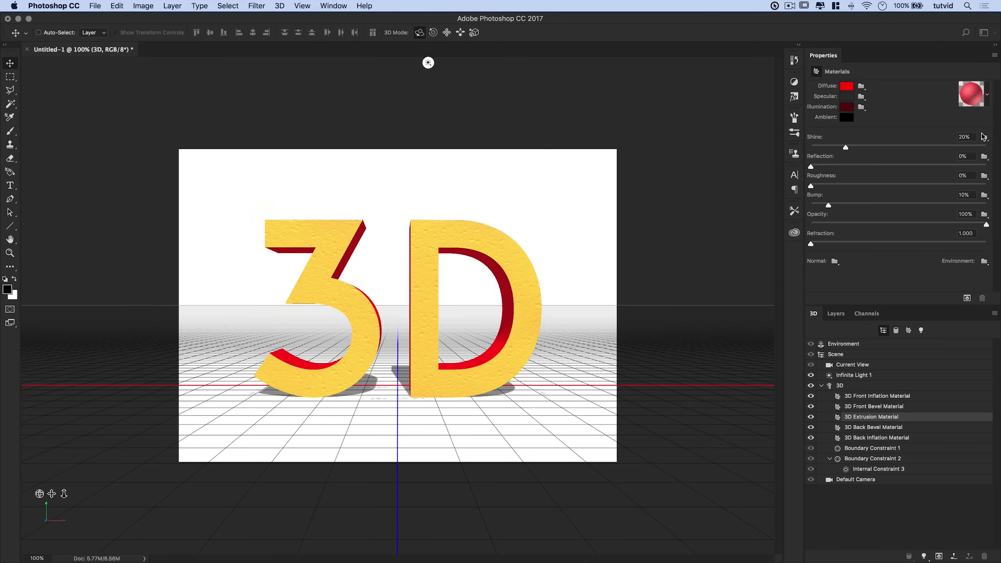
{"action": "left_click", "coordinate": [988, 95]}
{"action": "left_click", "coordinate": [843, 258]}
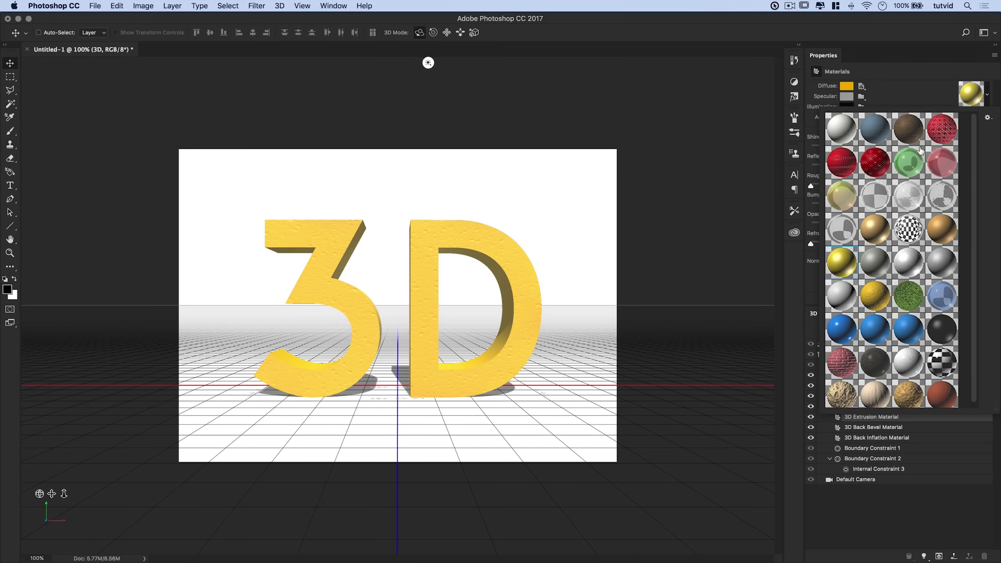
{"action": "left_click", "coordinate": [907, 85]}
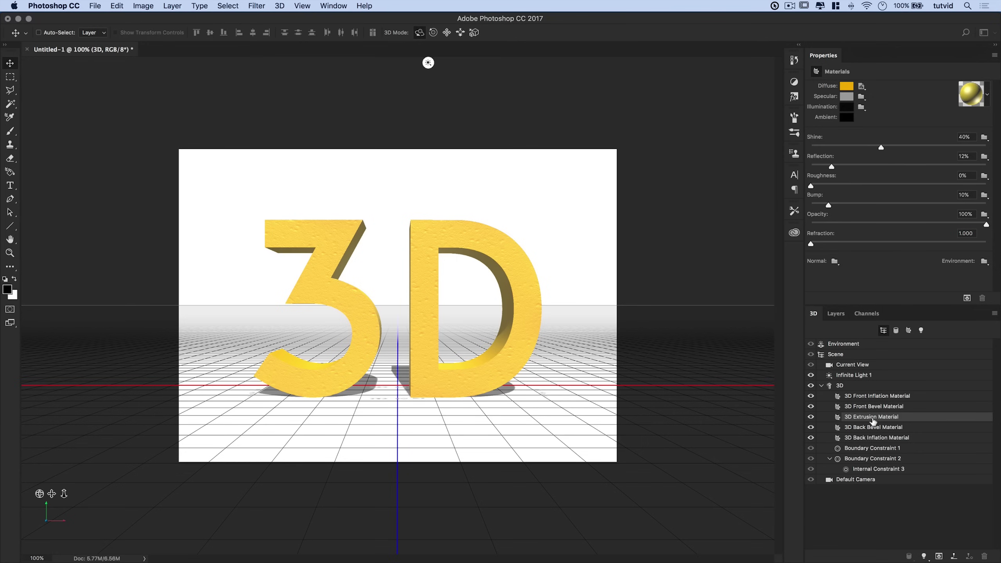
Scale the whole 3D text mesh down uniformly to about 671 × 414 × 152 px
{"action": "left_click", "coordinate": [851, 386]}
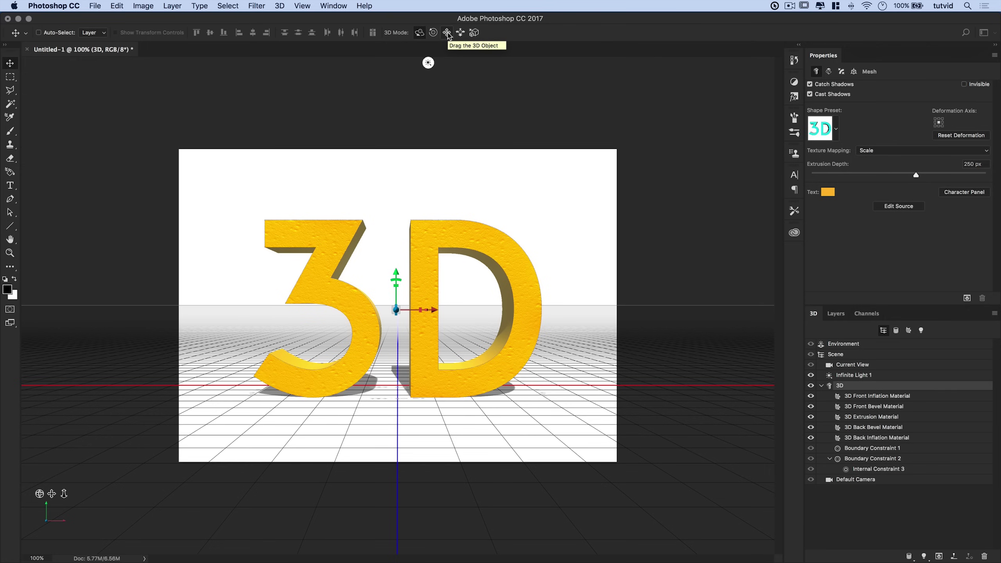
{"action": "left_click", "coordinate": [474, 33]}
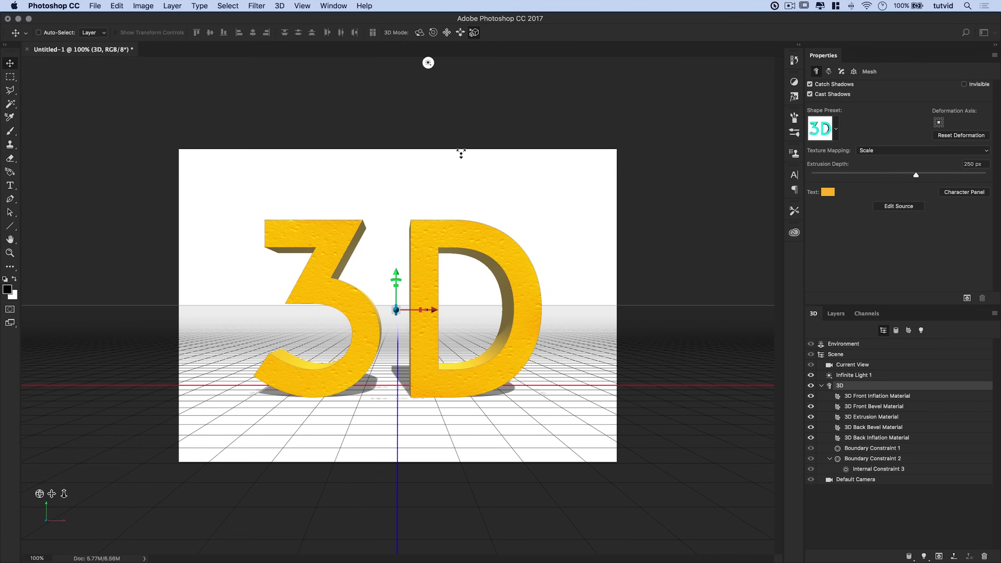
{"action": "left_click_drag", "start_coordinate": [426, 314], "coordinate": [377, 378]}
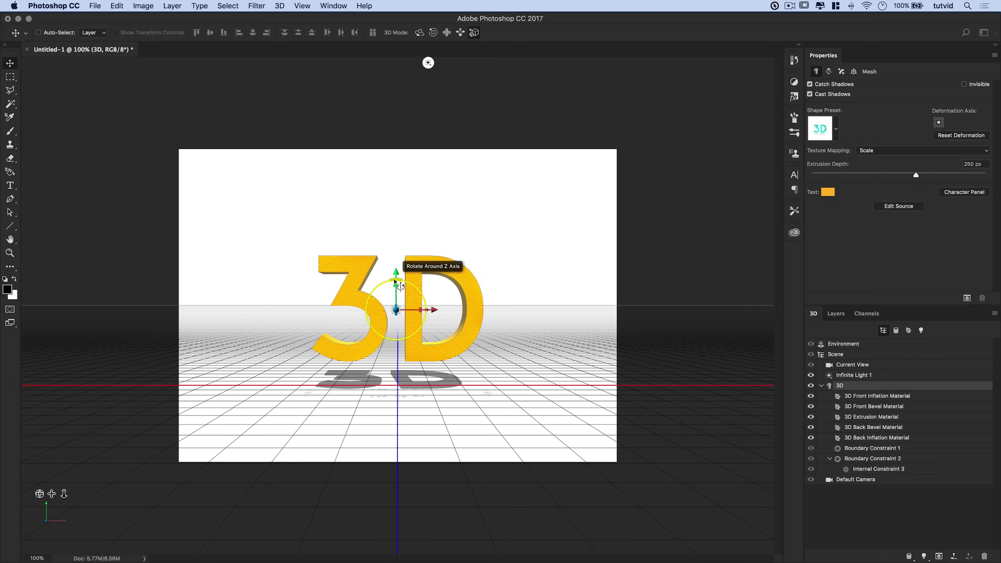
Try tilting the 3D text around its Z axis and turning it about -22.4° around Y, and undo both rotations
{"action": "mouse_move", "coordinate": [399, 273]}
{"action": "left_mouse_down"}
{"action": "mouse_move", "coordinate": [413, 286]}
{"action": "mouse_move", "coordinate": [391, 282]}
{"action": "left_mouse_up"}
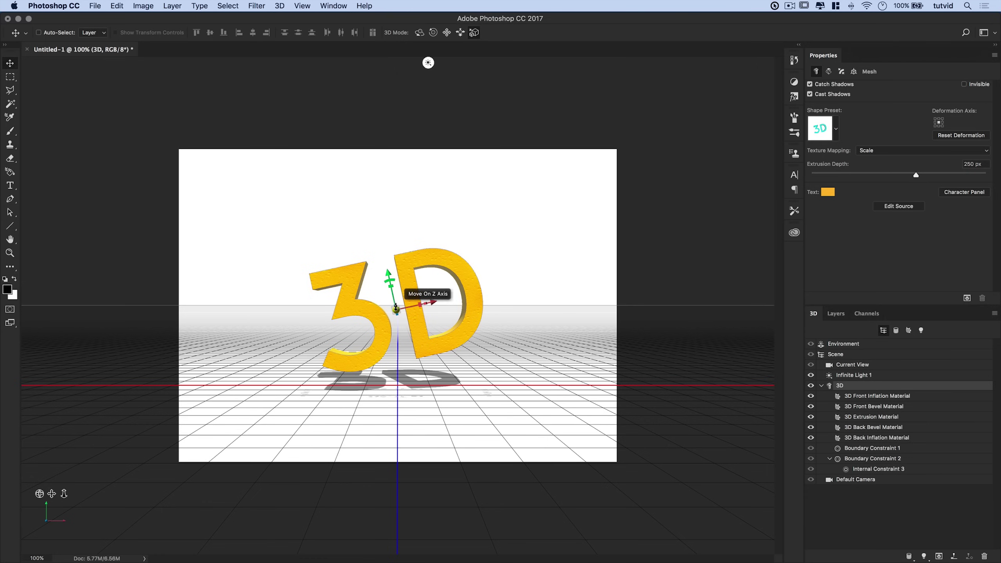
{"action": "left_click_drag", "start_coordinate": [426, 305], "coordinate": [380, 336]}
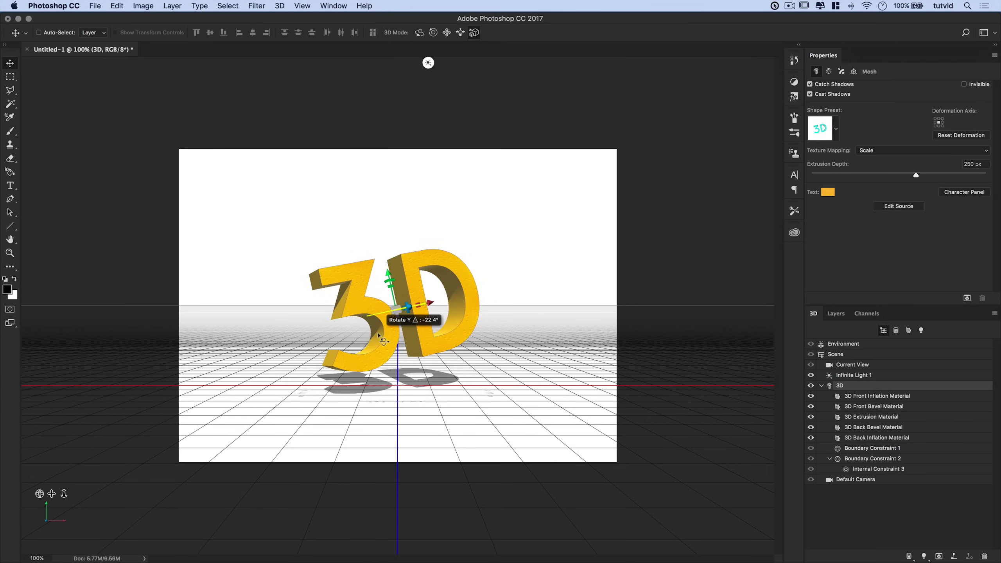
{"action": "left_click", "coordinate": [539, 346]}
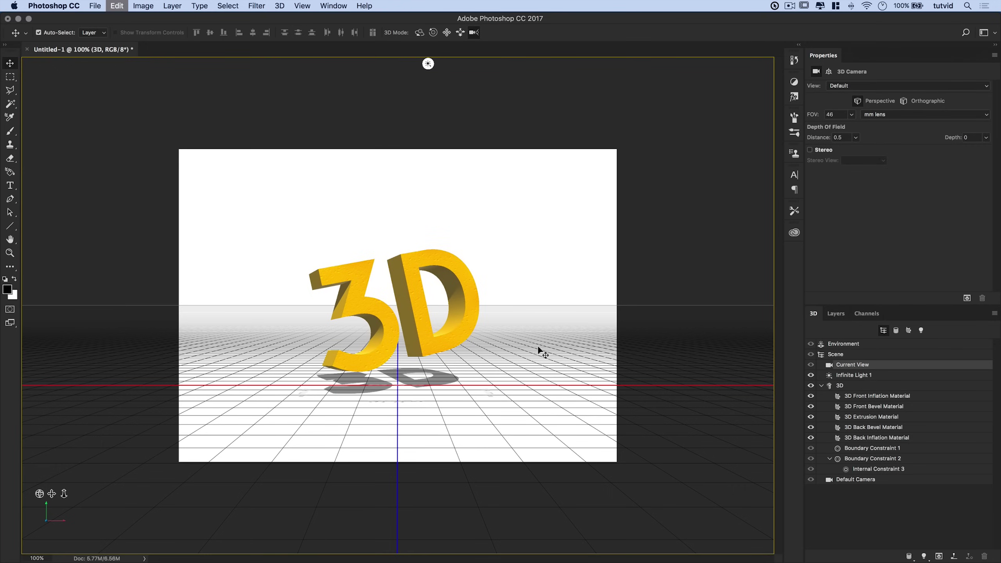
{"action": "key", "text": "super+alt+z"}
{"action": "key", "text": "super+alt+z"}
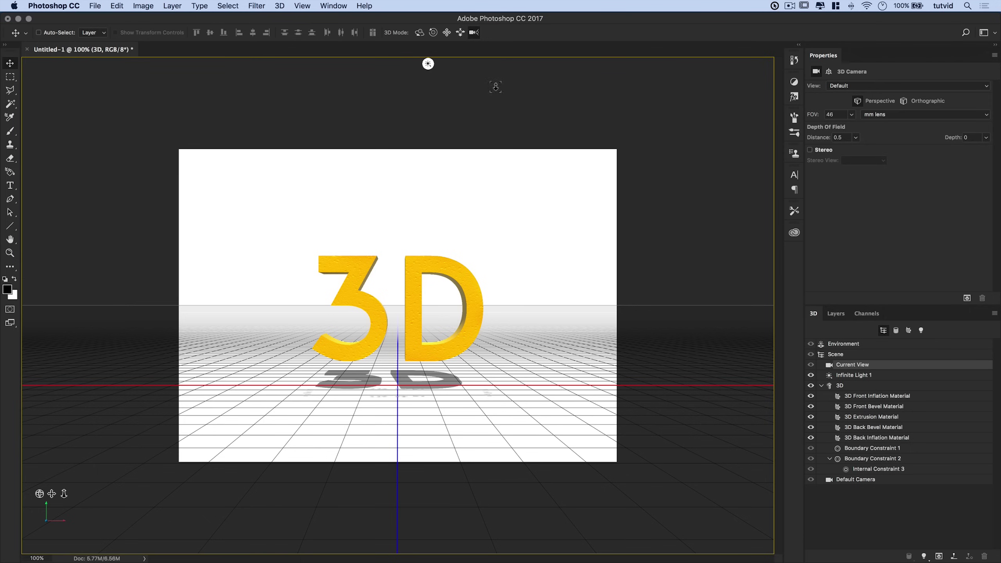
Set the 3D text's X position to 50 px and X rotation to 10°, and move the mesh to the ground
{"action": "left_click", "coordinate": [841, 386]}
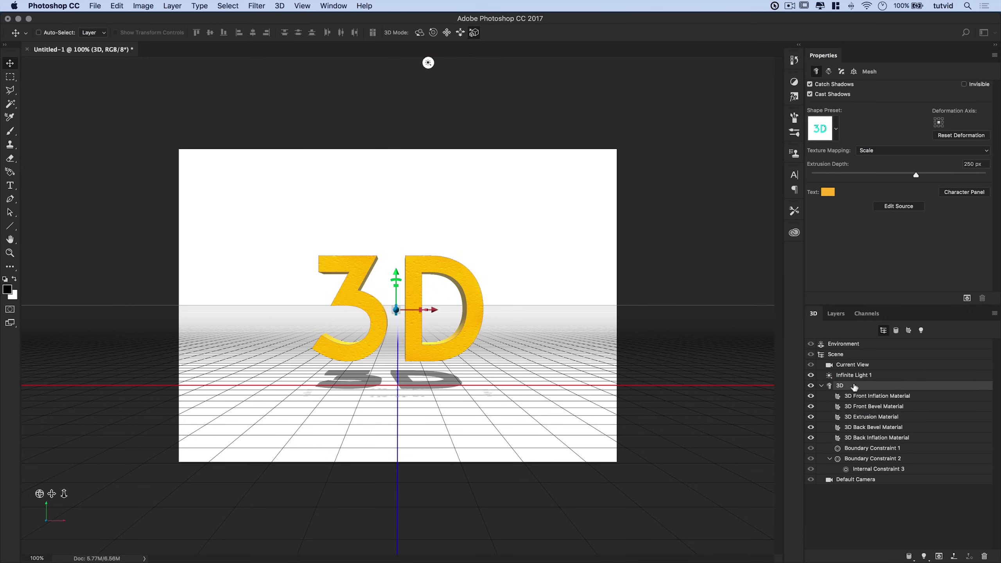
{"action": "left_click", "coordinate": [855, 71]}
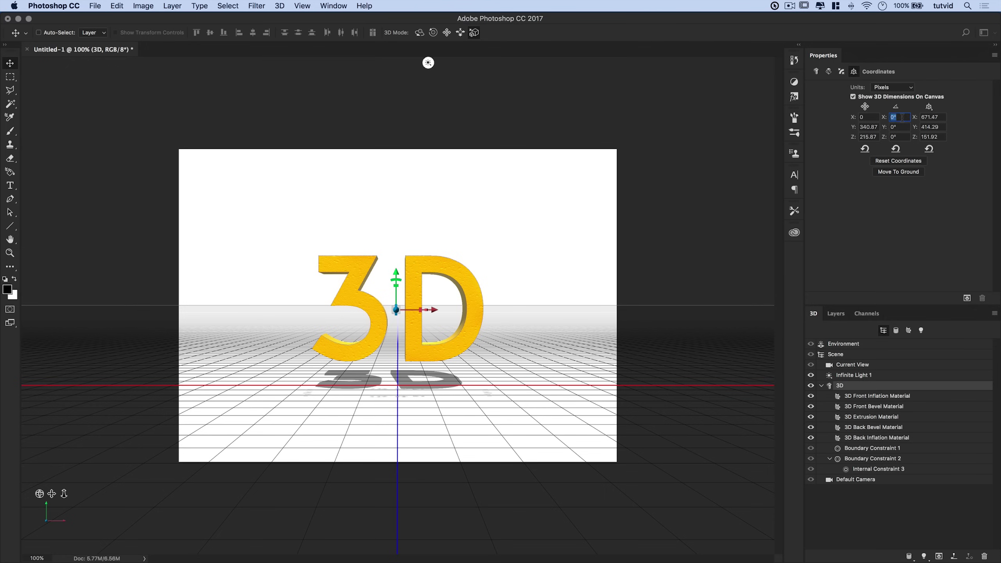
{"action": "type", "text": "10"}
{"action": "key", "text": "Return"}
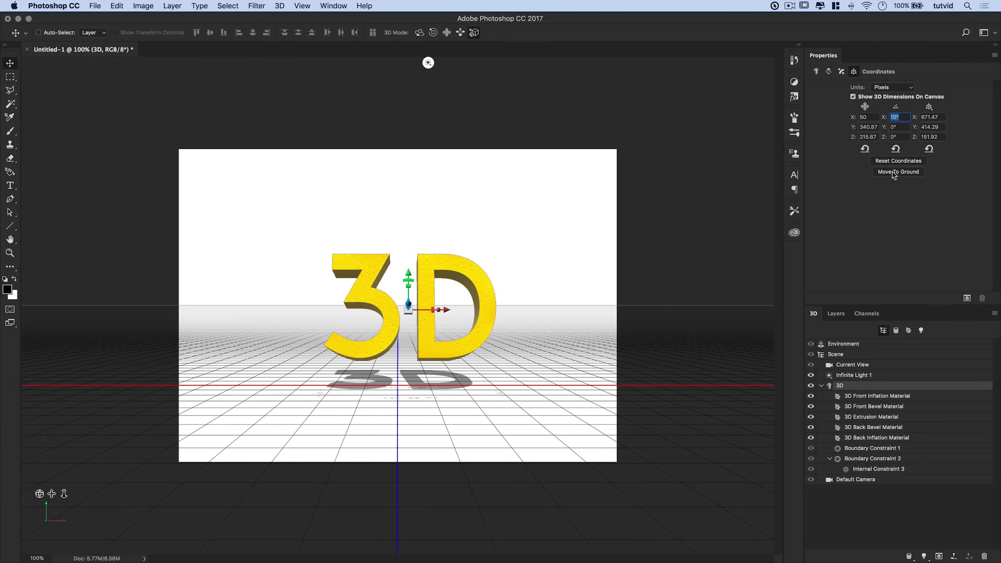
{"action": "left_click", "coordinate": [904, 172]}
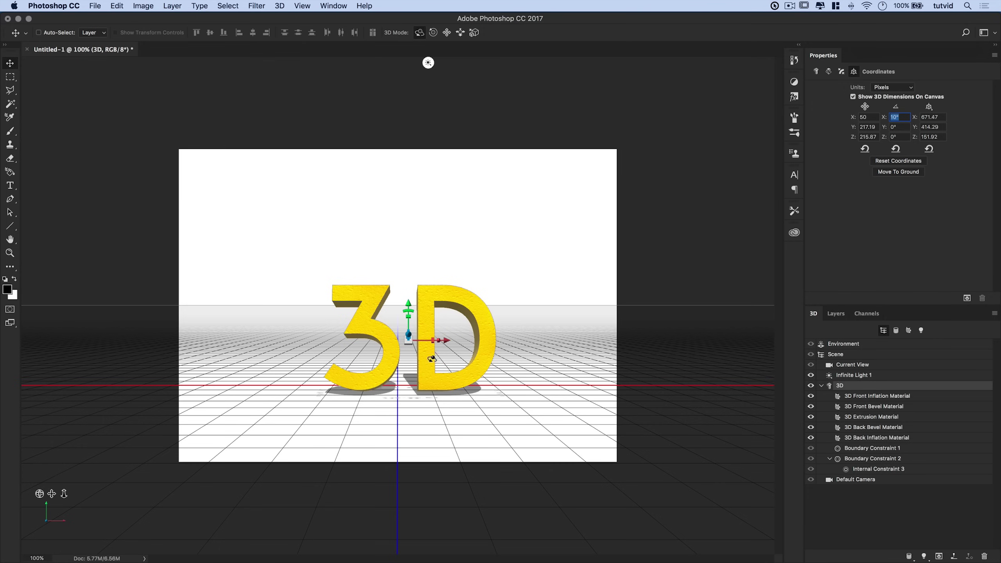
Try an X position of 0 px for the 3D text, return it to 50 px, and set its X rotation to 0°
{"action": "left_click", "coordinate": [869, 117]}
{"action": "type", "text": "0"}
{"action": "key", "text": "Tab"}
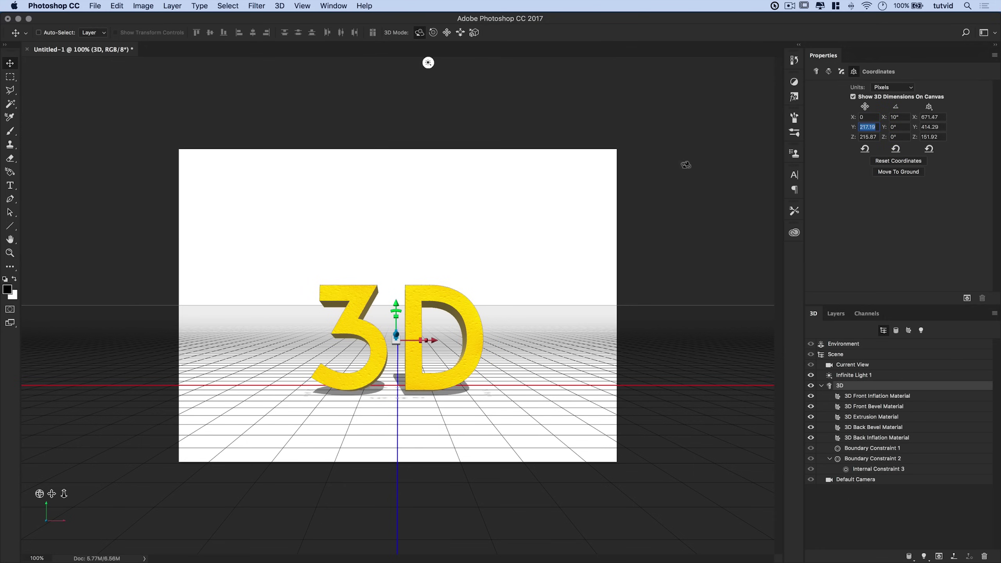
{"action": "left_click", "coordinate": [865, 117]}
{"action": "type", "text": "50"}
{"action": "key", "text": "Tab"}
{"action": "left_click", "coordinate": [902, 118]}
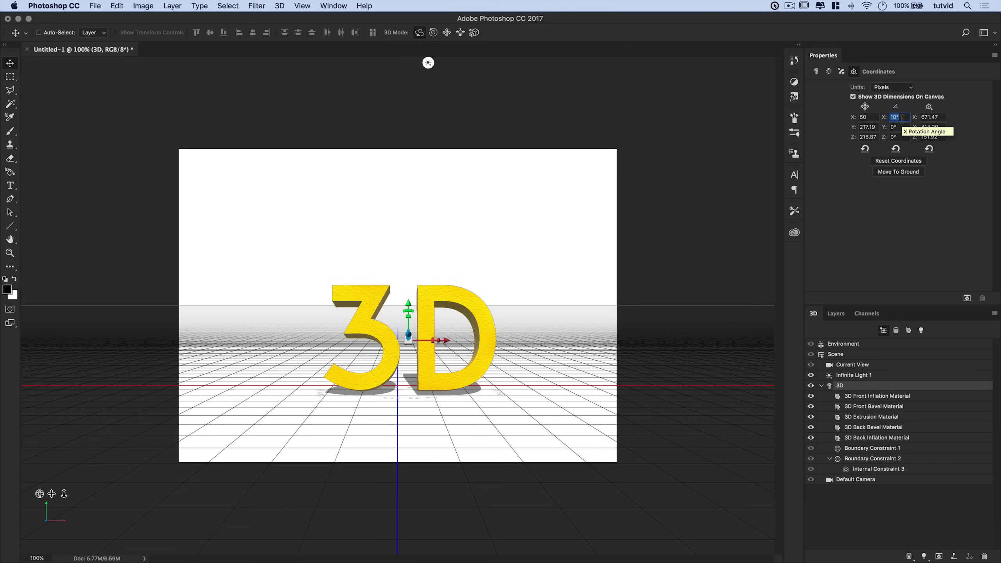
{"action": "type", "text": "0"}
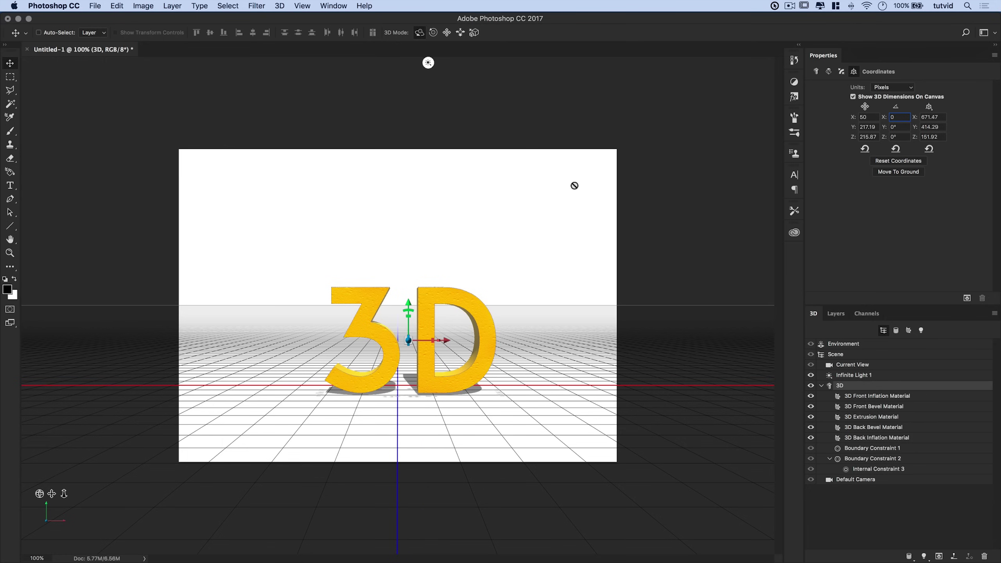
Switch to Finder and open the selected skyscraper skyline JPG from the images folder in Photoshop CC 2017
{"action": "key", "text": "super+Tab"}
{"action": "key", "text": "super+Tab"}
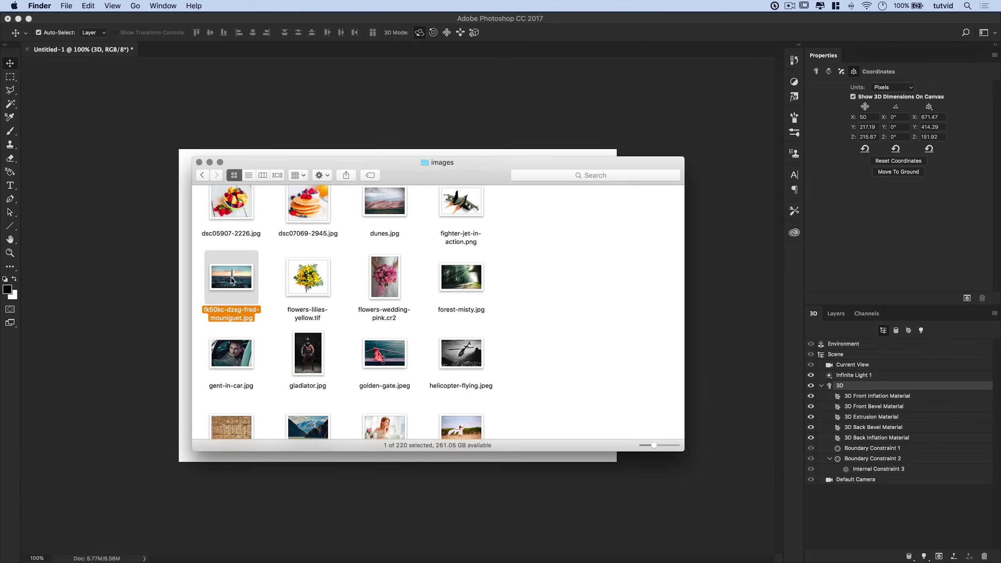
{"action": "right_click", "coordinate": [232, 280]}
{"action": "mouse_move", "coordinate": [272, 290]}
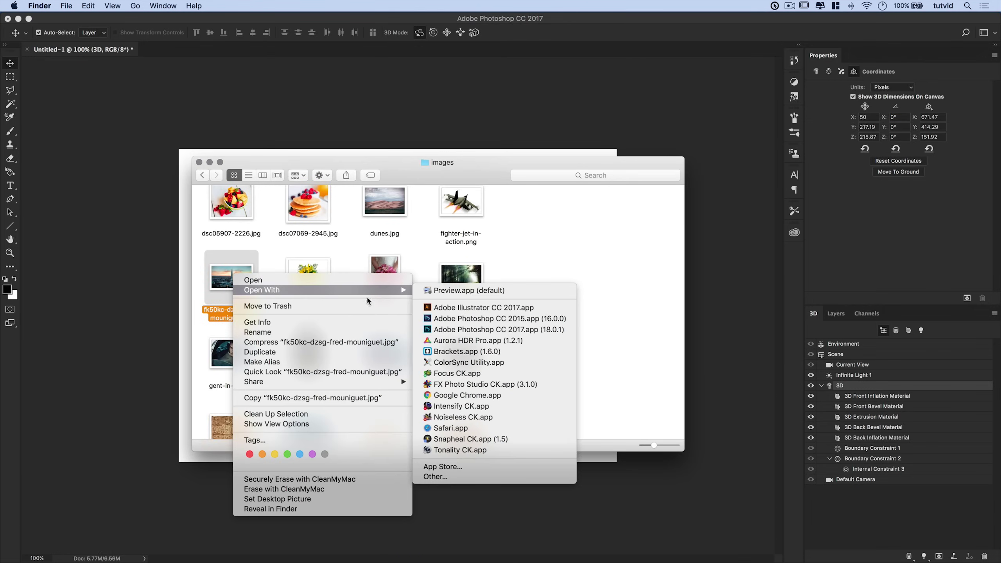
{"action": "left_click", "coordinate": [516, 330]}
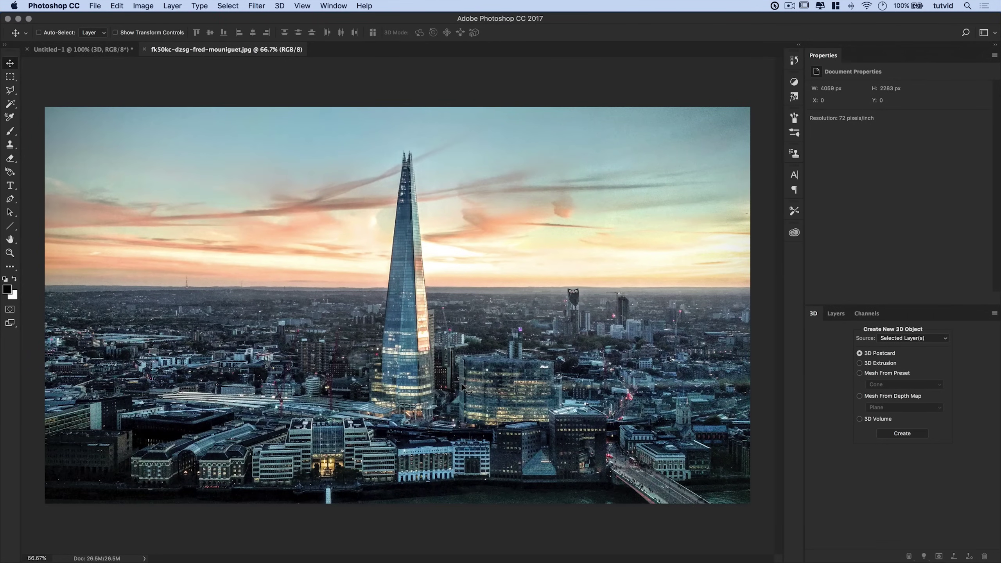
Resize the skyline image to a width of 1400 pixels, keeping its proportions
{"action": "key", "text": "super+alt+i"}
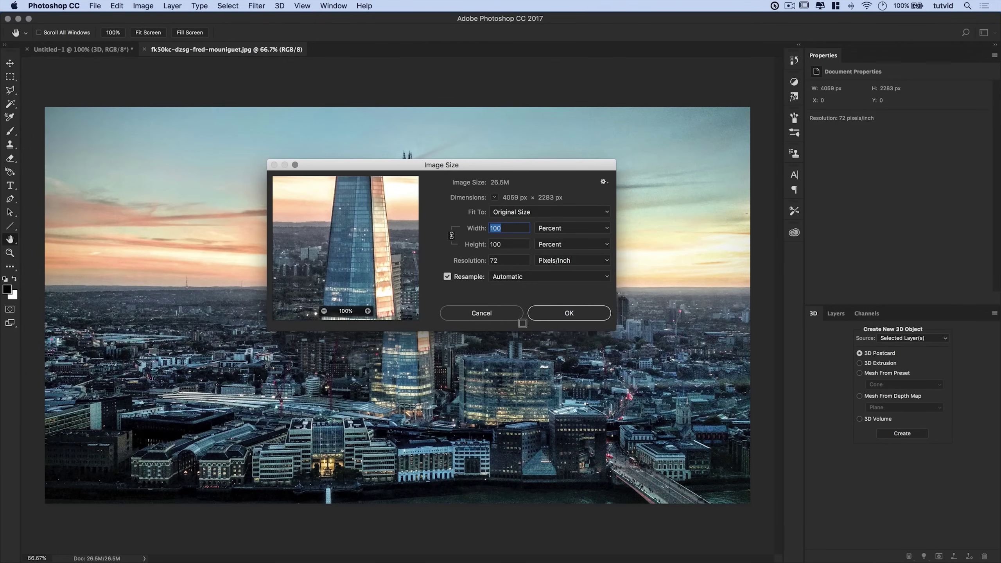
{"action": "left_click", "coordinate": [564, 226]}
{"action": "left_click", "coordinate": [550, 237]}
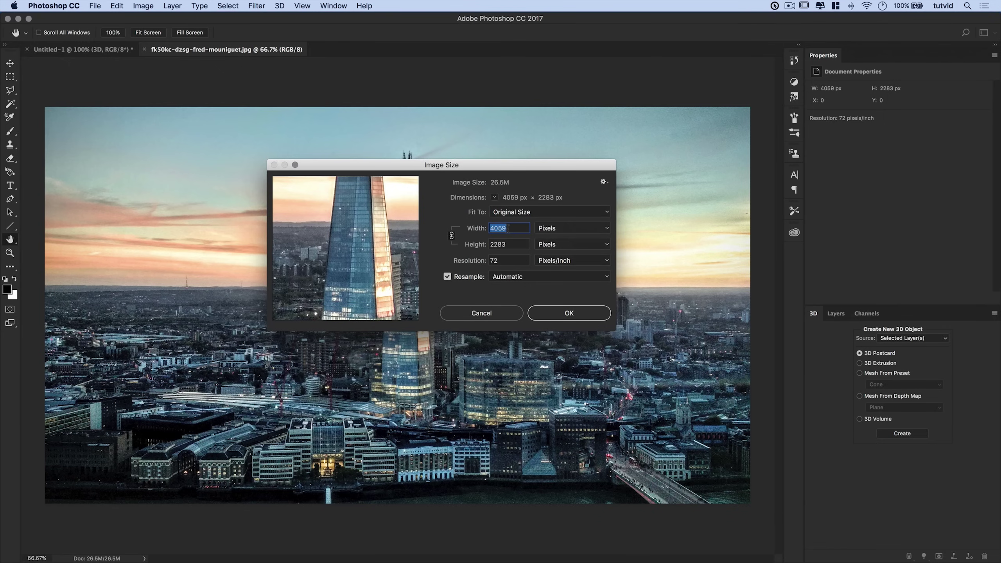
{"action": "type", "text": "1400"}
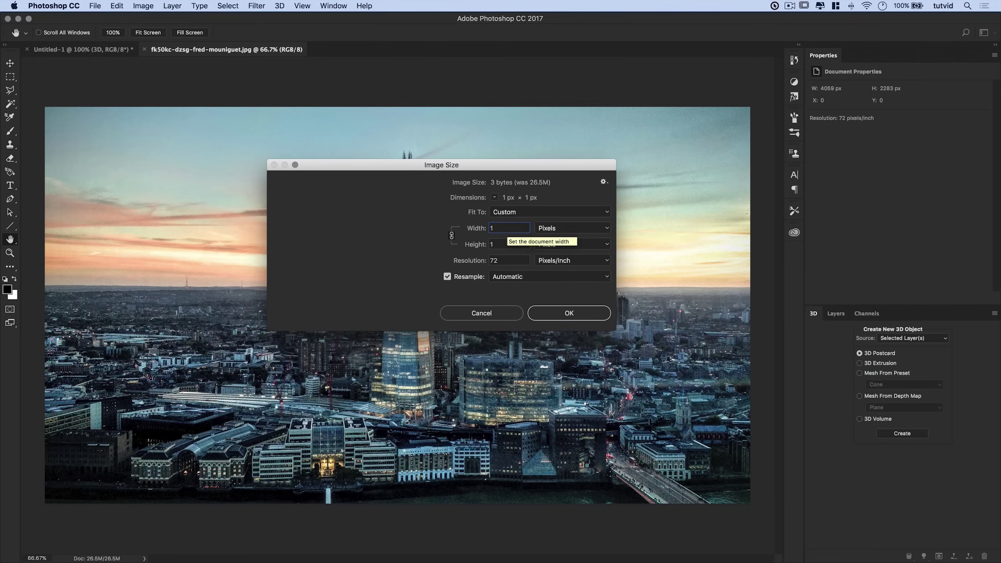
{"action": "left_click", "coordinate": [580, 313]}
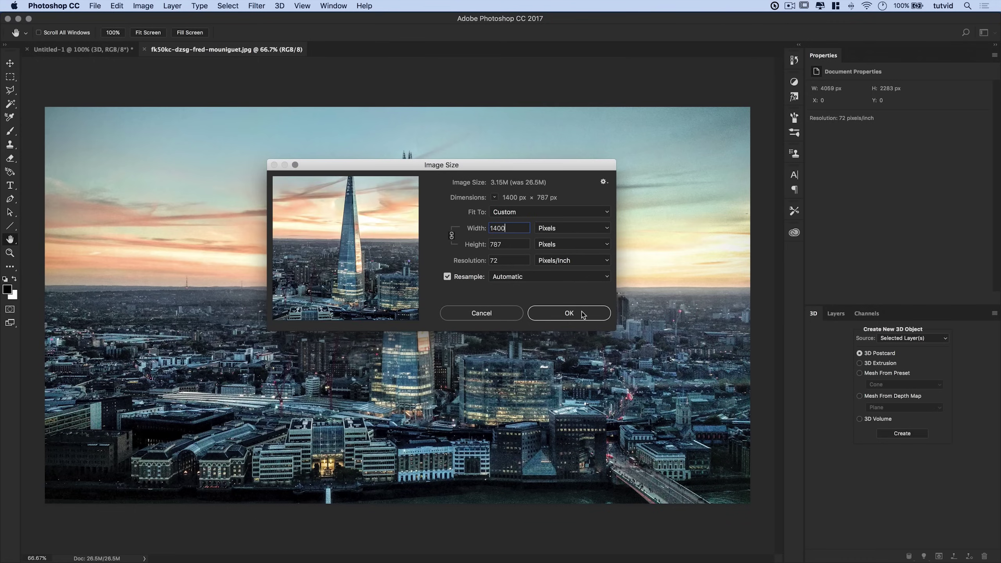
{"action": "key", "text": "super+plus"}
{"action": "key", "text": "super+plus"}
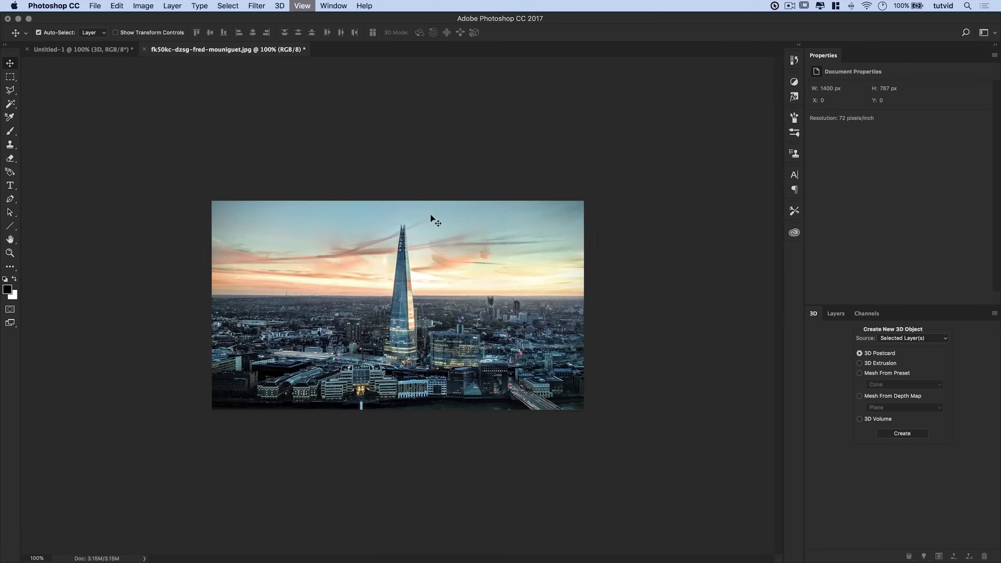
Convert the locked Background of the skyline photo into a regular layer named Layer 0
{"action": "left_click", "coordinate": [843, 314]}
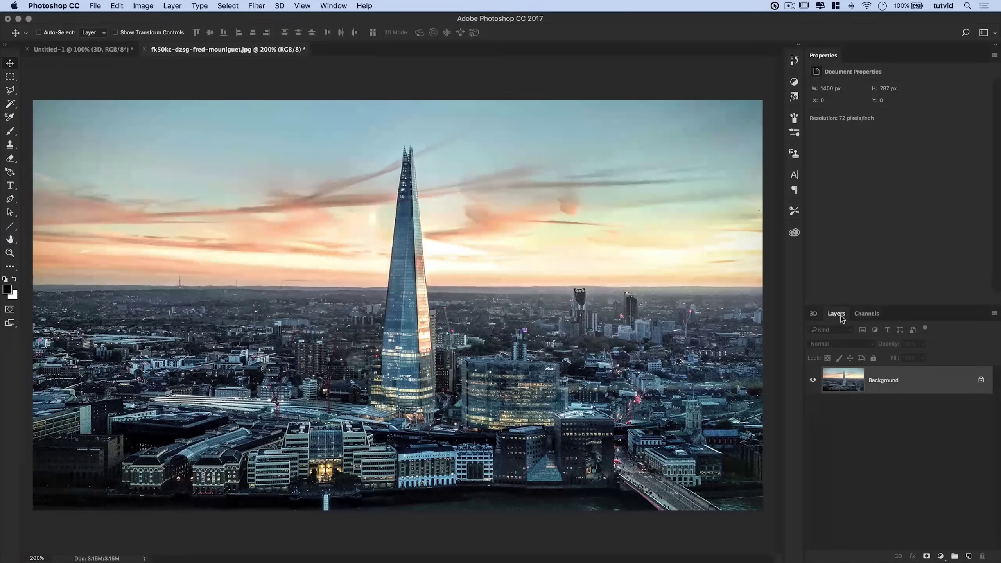
{"action": "right_click", "coordinate": [915, 381]}
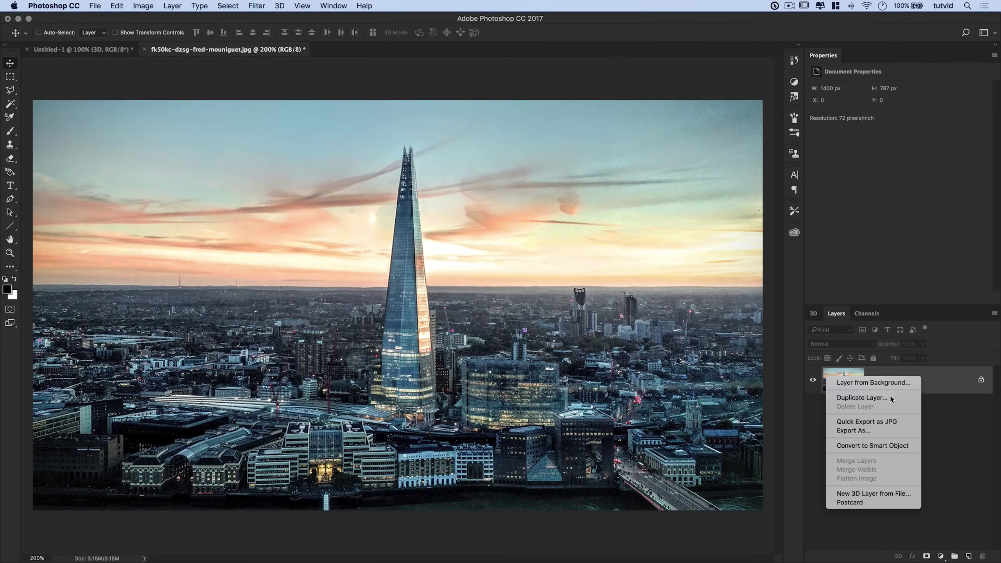
{"action": "left_click", "coordinate": [867, 383]}
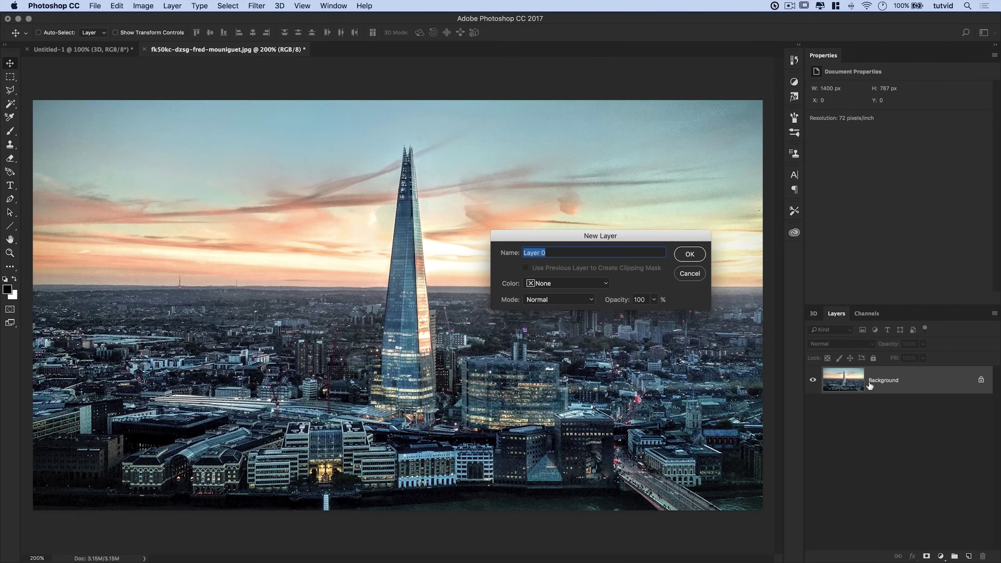
{"action": "left_click", "coordinate": [689, 254]}
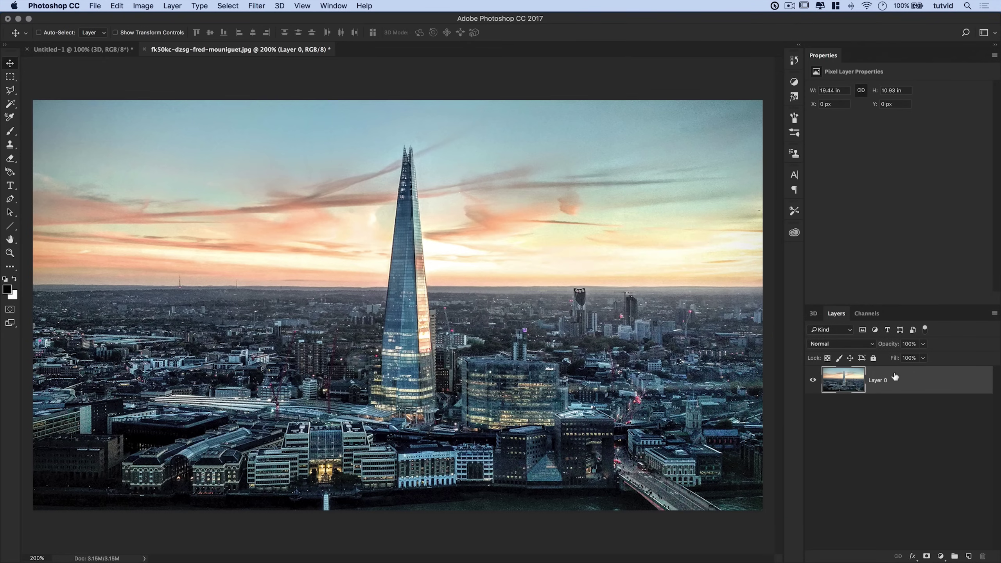
Turn Layer 0 into a 3D postcard and hide the 3D guides
{"action": "right_click", "coordinate": [899, 380]}
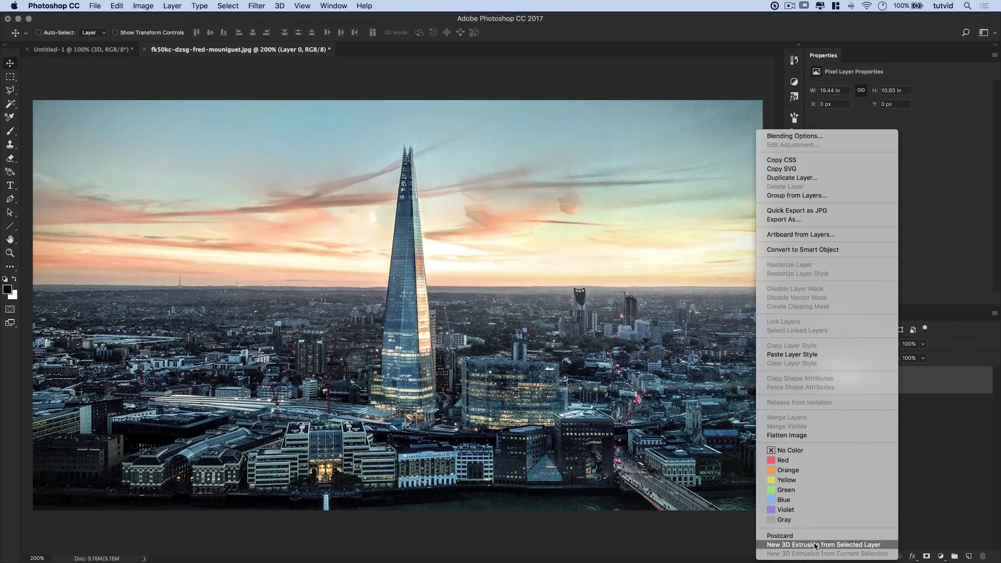
{"action": "left_click", "coordinate": [781, 536]}
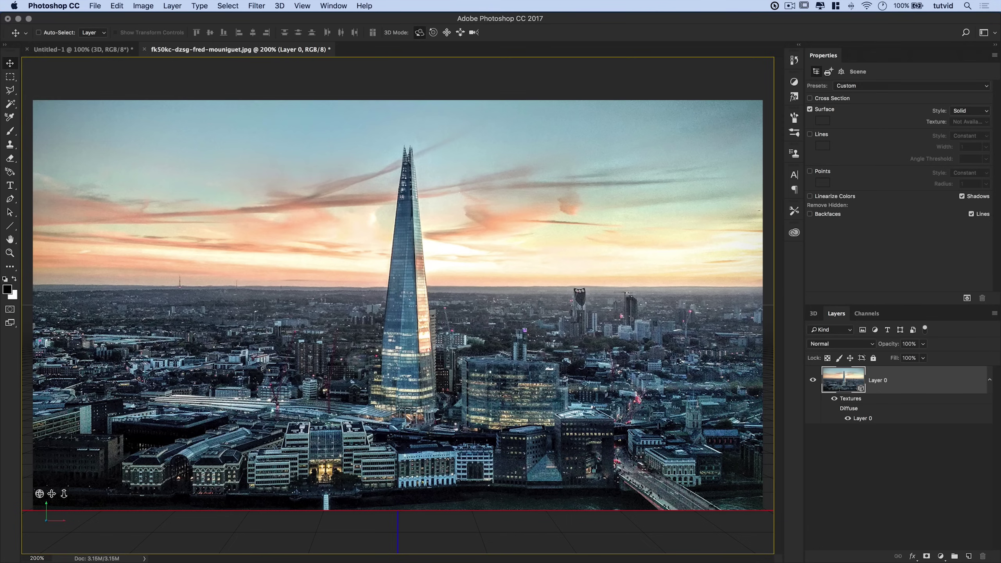
{"action": "key", "text": "super+h"}
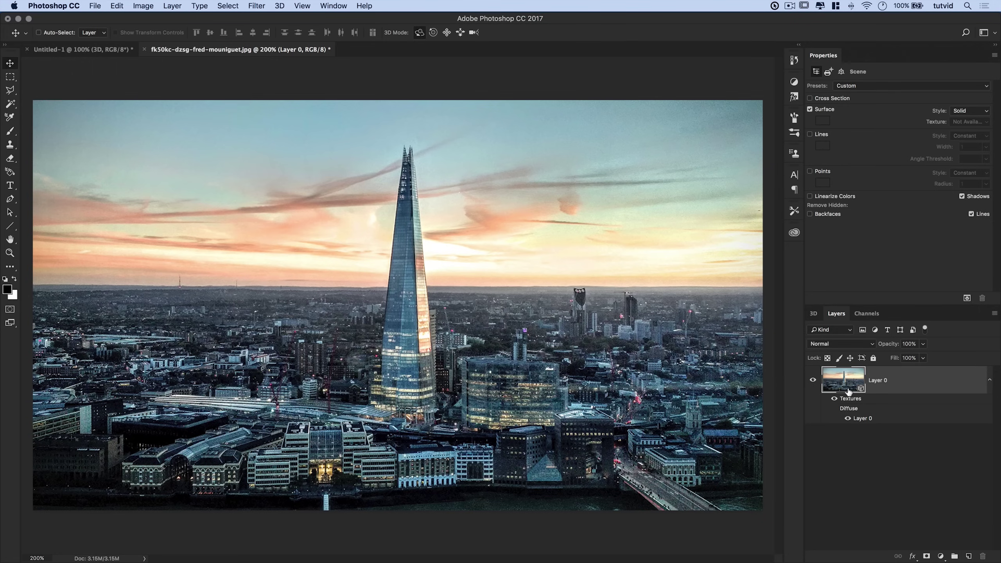
Select the Layer 0 Mesh in the 3D scene and rotate the postcard so its right edge recedes in perspective
{"action": "left_click", "coordinate": [843, 378]}
{"action": "left_click", "coordinate": [814, 314]}
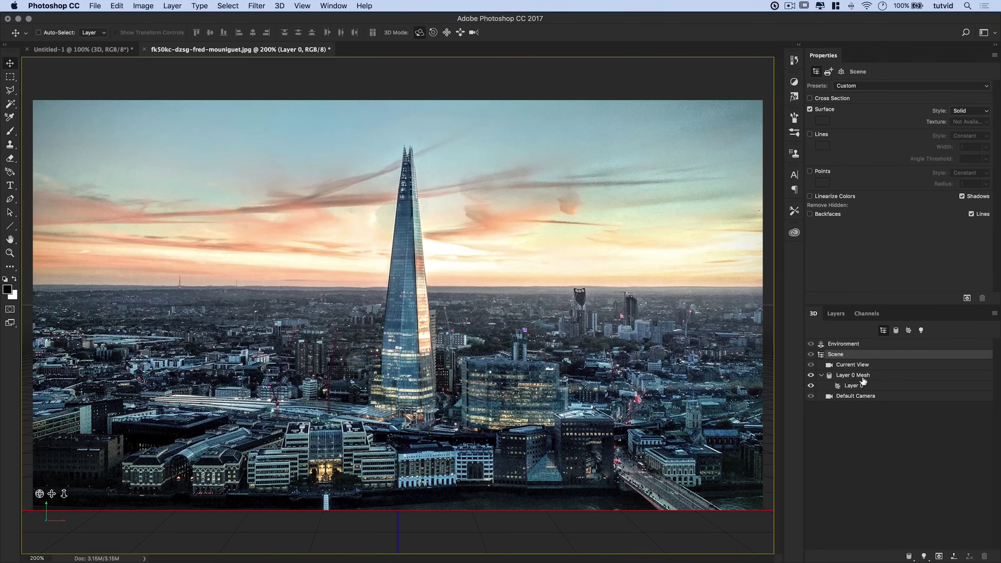
{"action": "left_click", "coordinate": [848, 378]}
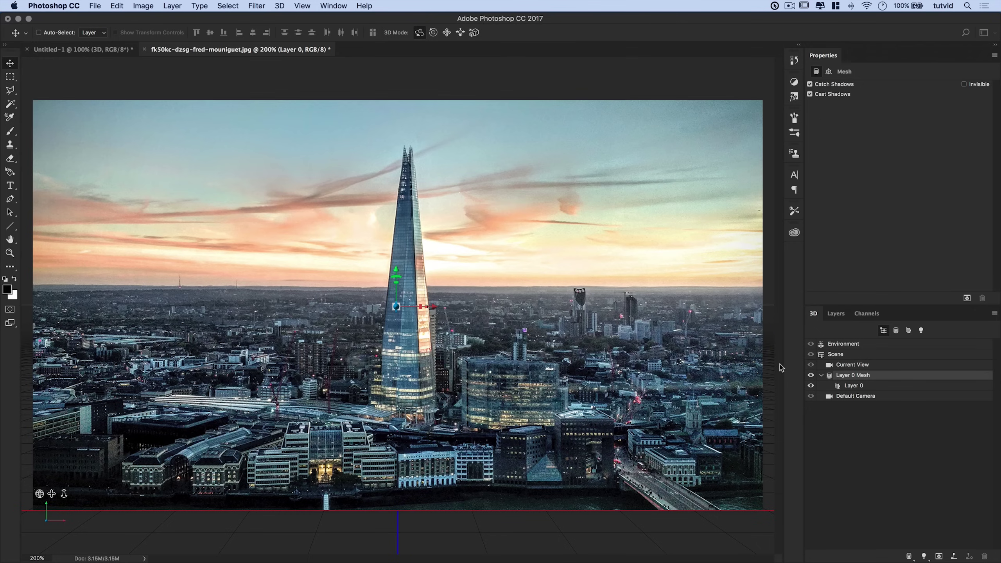
{"action": "left_click_drag", "start_coordinate": [528, 197], "coordinate": [651, 170]}
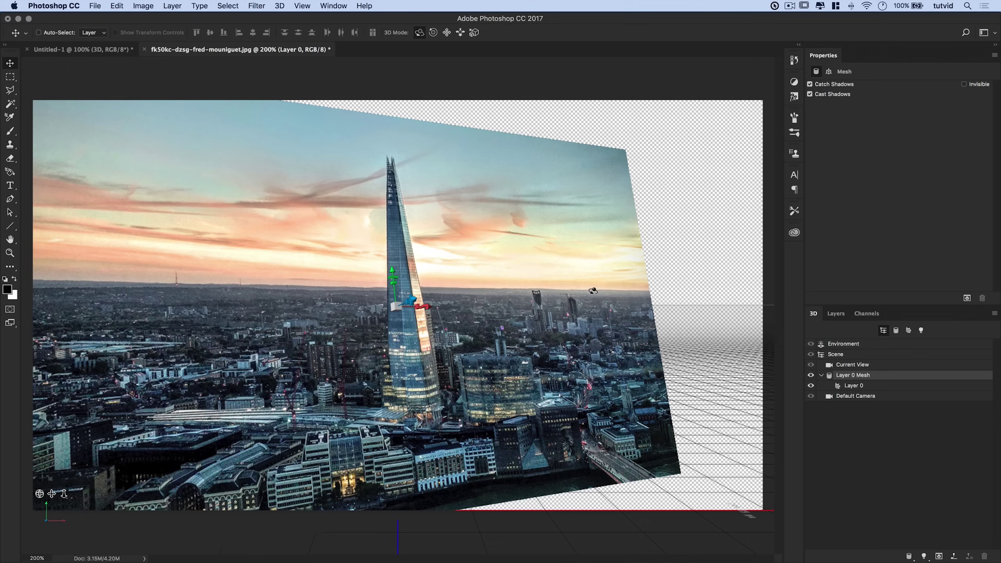
Zoom the Current View camera out to a 23 mm lens and pan it to shift the postcard slightly up and left
{"action": "left_click", "coordinate": [849, 366]}
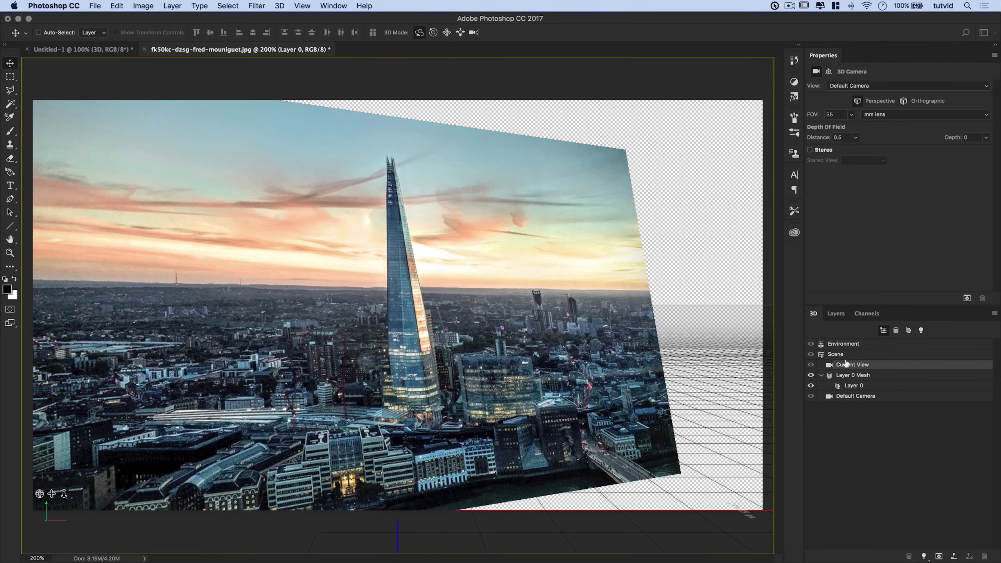
{"action": "left_click", "coordinate": [477, 34]}
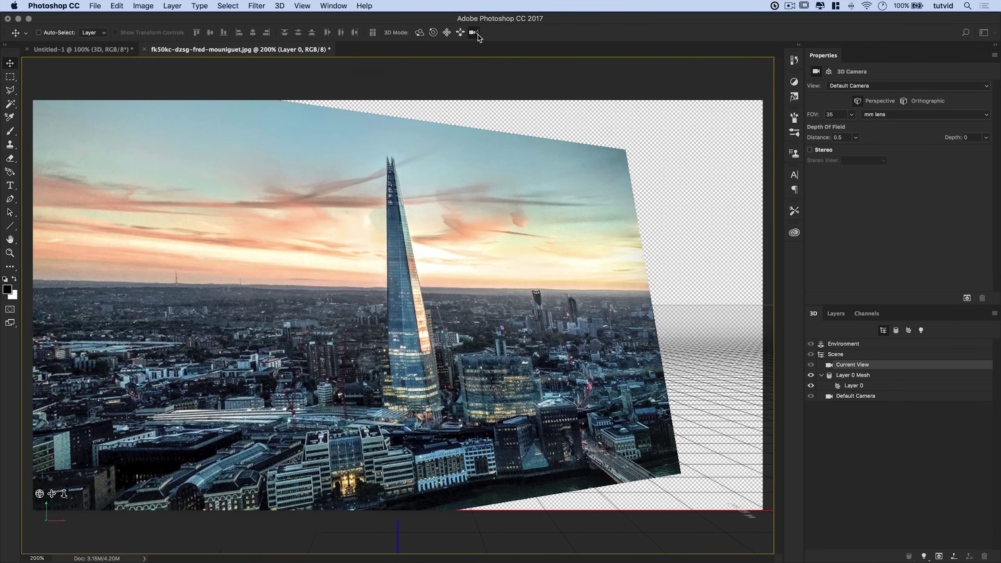
{"action": "right_click", "coordinate": [446, 268]}
{"action": "left_click", "coordinate": [435, 279]}
{"action": "left_click_drag", "start_coordinate": [439, 322], "coordinate": [452, 482]}
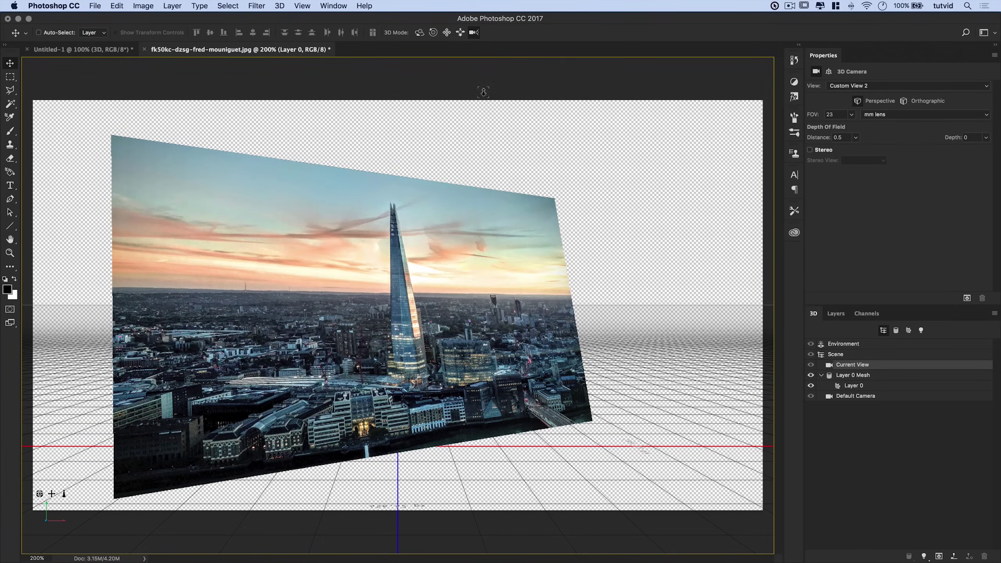
{"action": "left_click", "coordinate": [447, 35]}
{"action": "left_click_drag", "start_coordinate": [464, 229], "coordinate": [452, 220]}
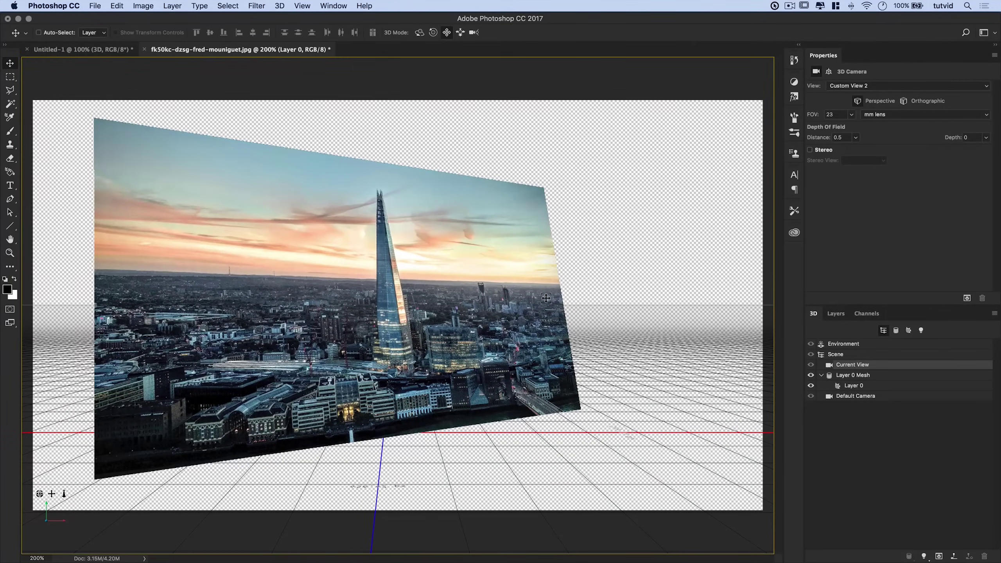
Switch to the tutvid workspace, and try adding an empty layer above the postcard layer before deleting it
{"action": "left_click", "coordinate": [836, 313]}
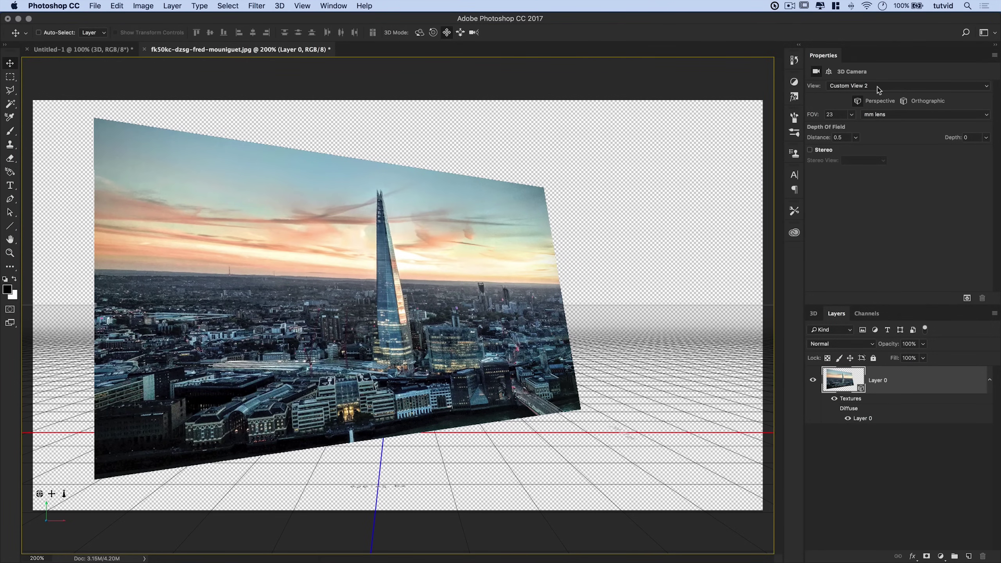
{"action": "left_click", "coordinate": [995, 36]}
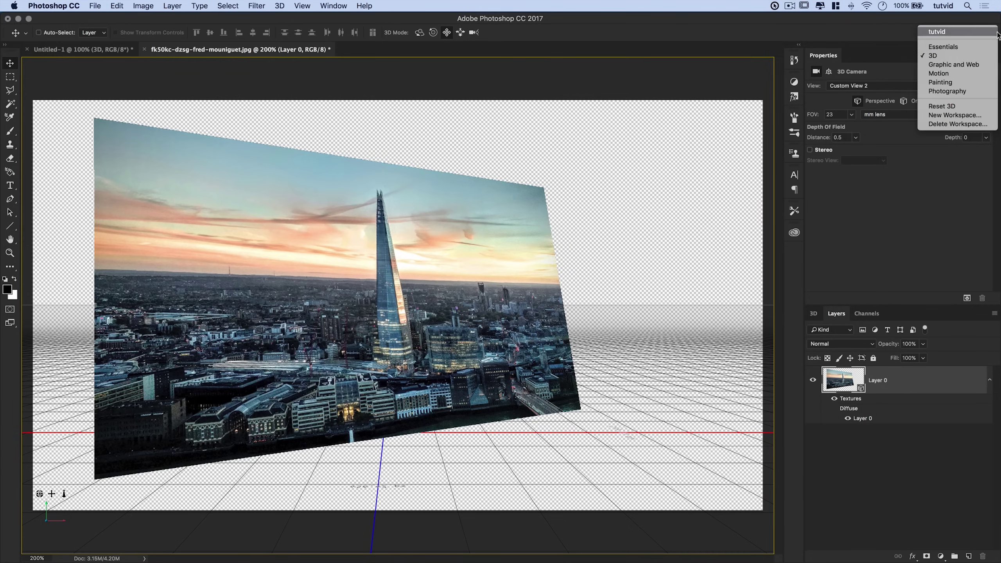
{"action": "left_click", "coordinate": [962, 35]}
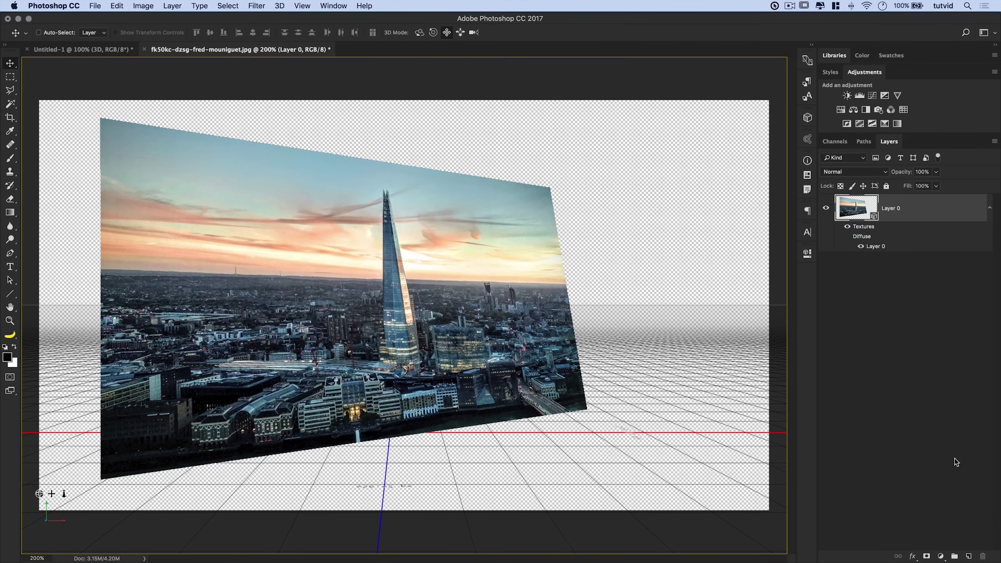
{"action": "left_click", "coordinate": [968, 556]}
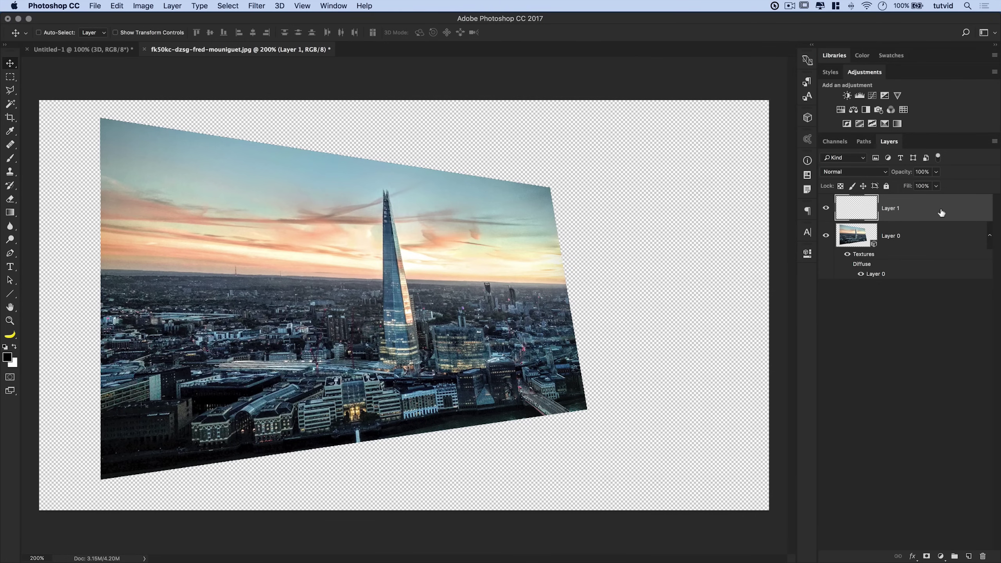
{"action": "key", "text": "Delete"}
Return to the Untitled-1 document with the 3D text and add a new empty layer directly above the Background
{"action": "left_click", "coordinate": [111, 50]}
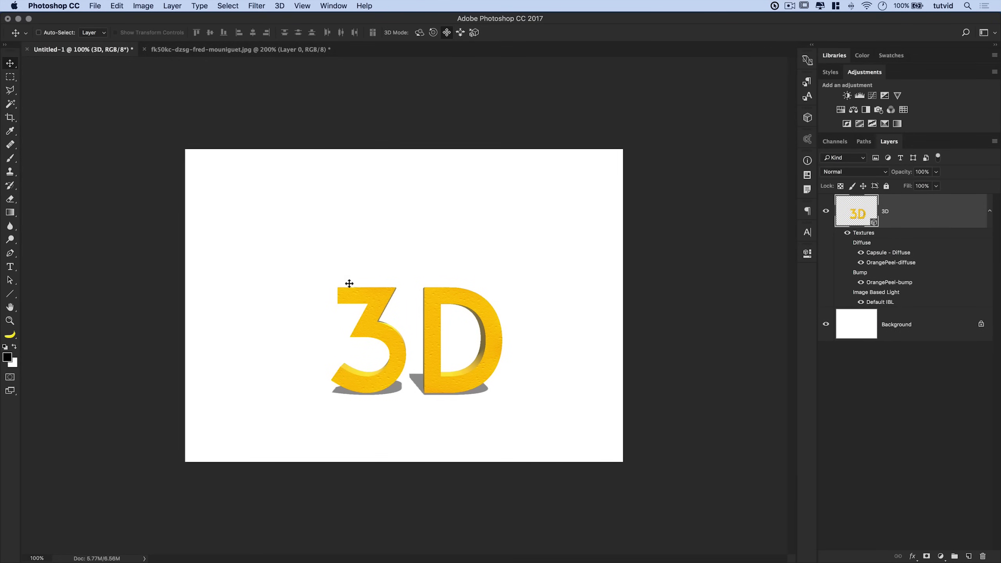
{"action": "left_click", "coordinate": [990, 214]}
{"action": "left_click", "coordinate": [990, 214]}
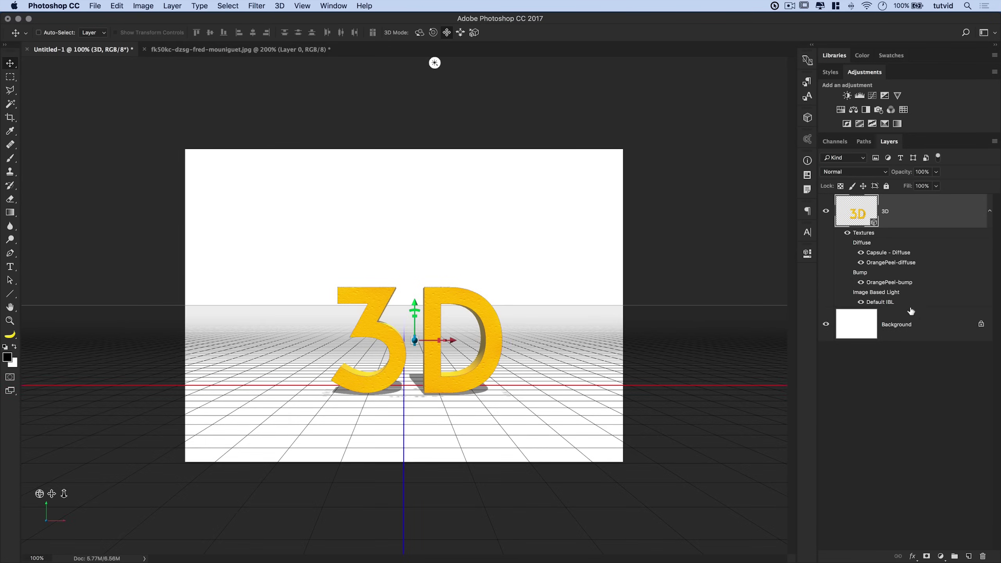
{"action": "left_click", "coordinate": [905, 325]}
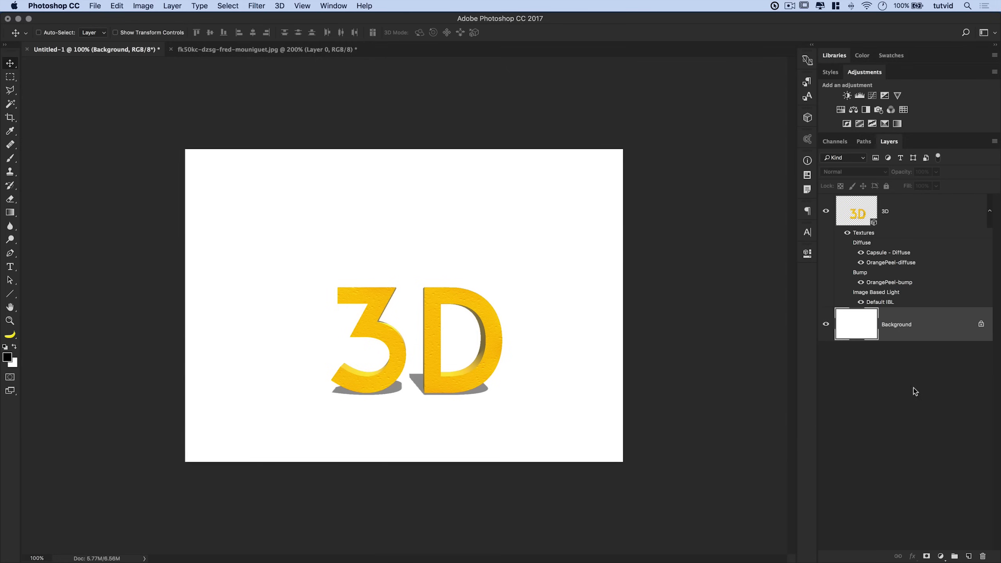
{"action": "left_click", "coordinate": [969, 556]}
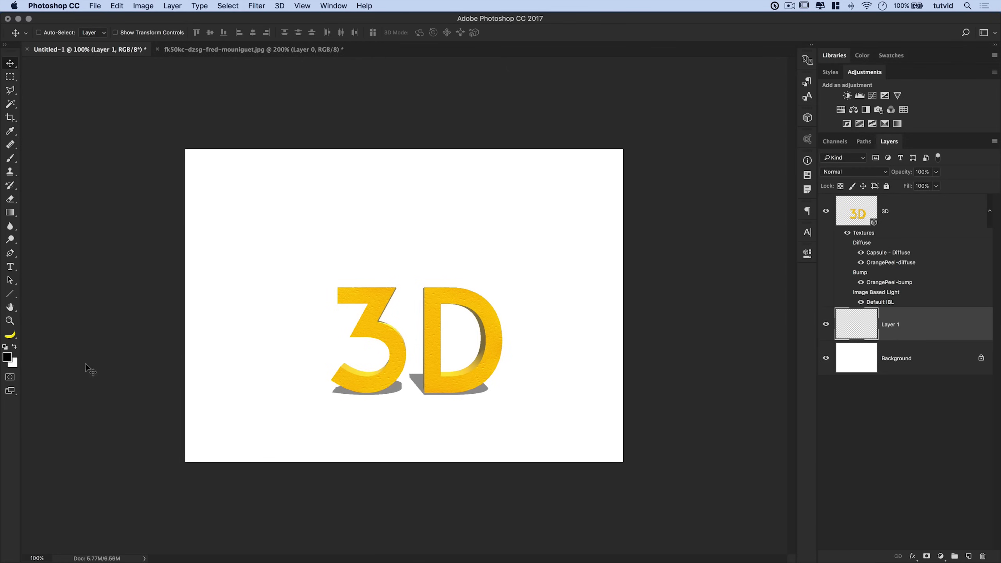
Fill the new Layer 1 with 50% Gray in Normal mode at 100% opacity
{"action": "left_click", "coordinate": [116, 5]}
{"action": "left_click", "coordinate": [148, 171]}
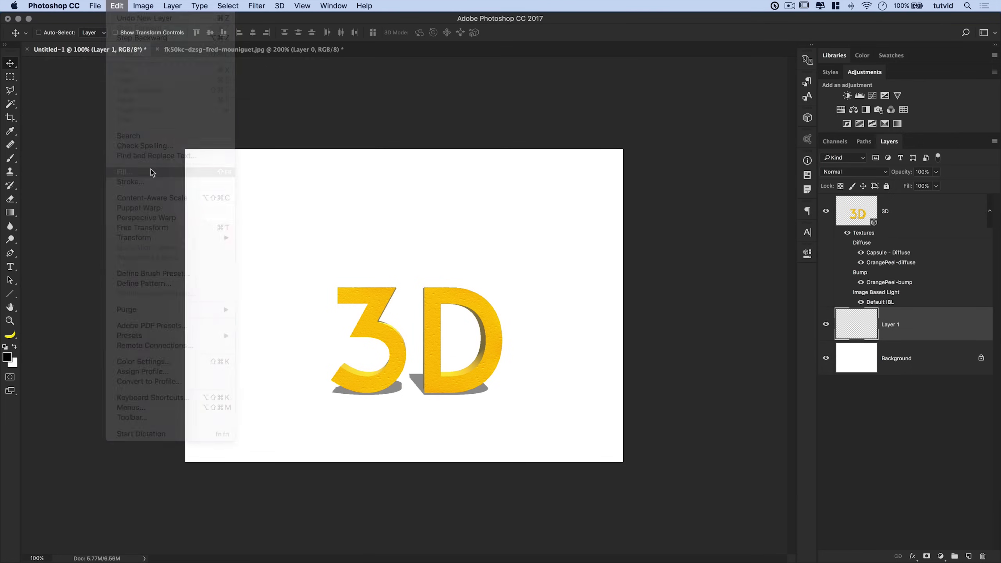
{"action": "left_click", "coordinate": [428, 266]}
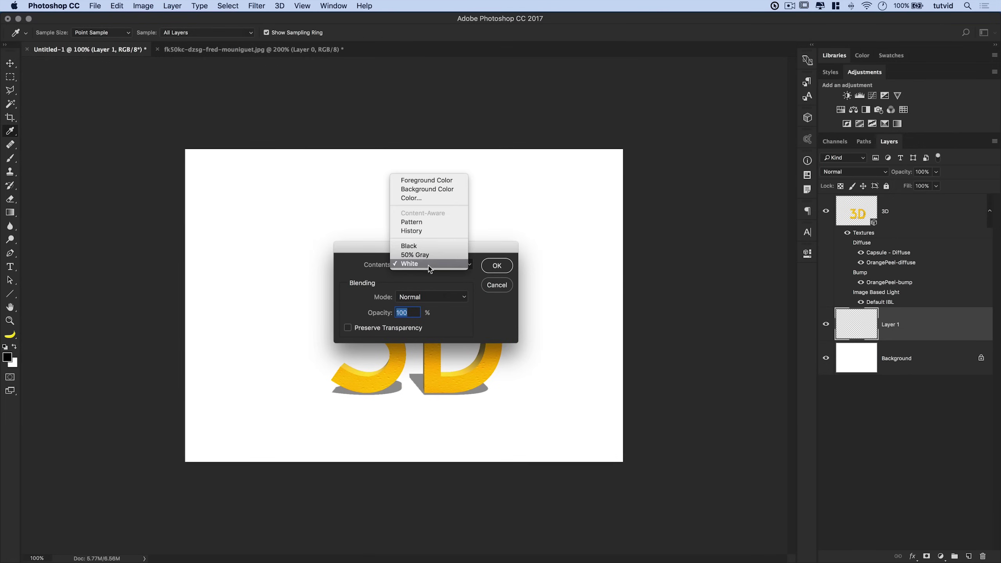
{"action": "left_click", "coordinate": [417, 255]}
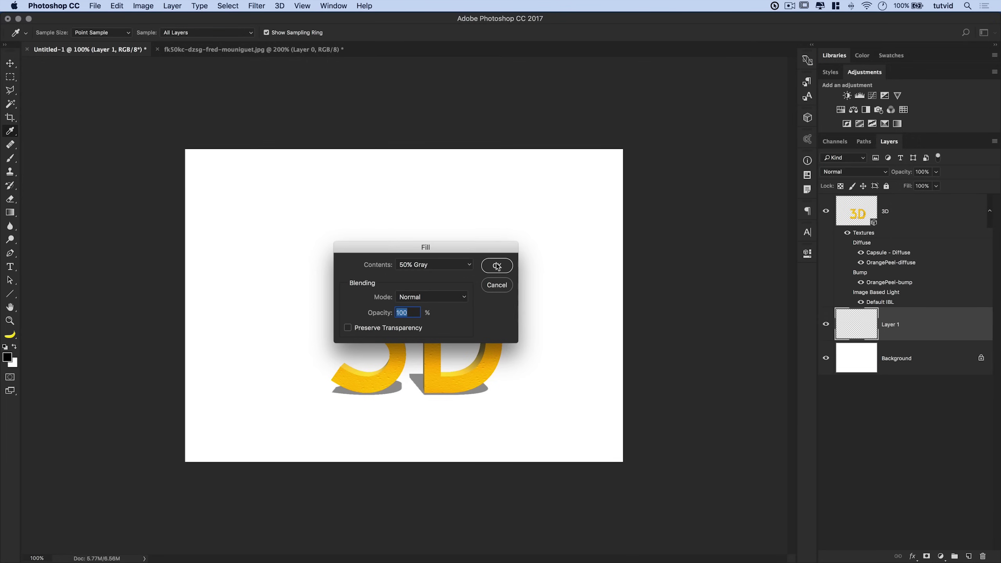
{"action": "left_click", "coordinate": [497, 267]}
Turn the gray Layer 1 into a 3D postcard in the 3D workspace, and collapse the texture lists of both 3D layers
{"action": "right_click", "coordinate": [923, 324]}
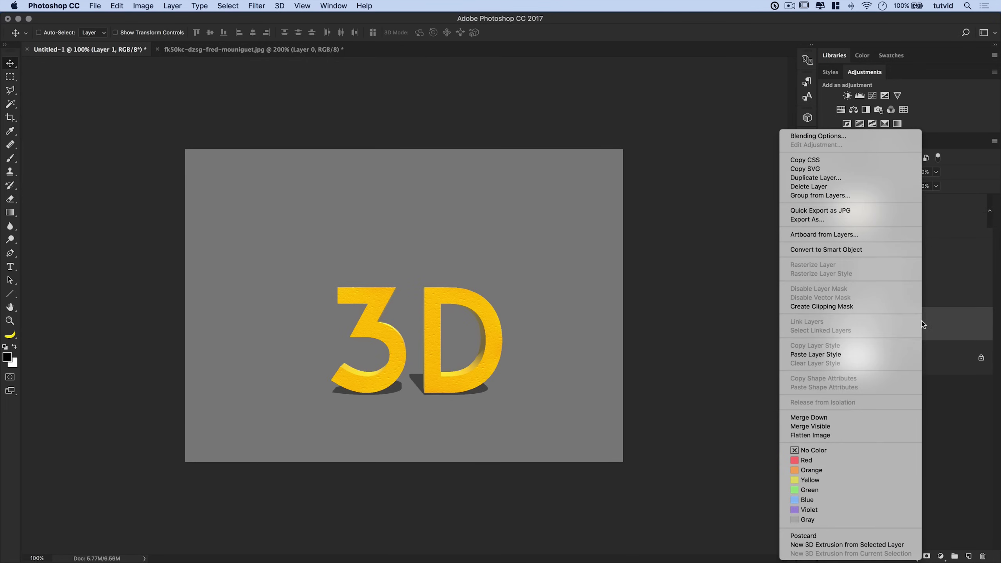
{"action": "left_click", "coordinate": [802, 537]}
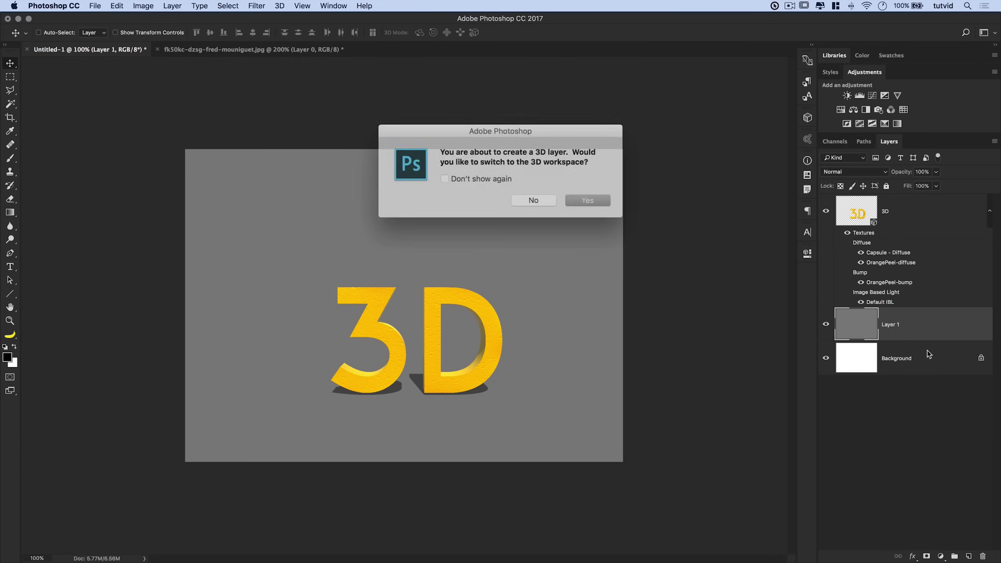
{"action": "left_click", "coordinate": [580, 197]}
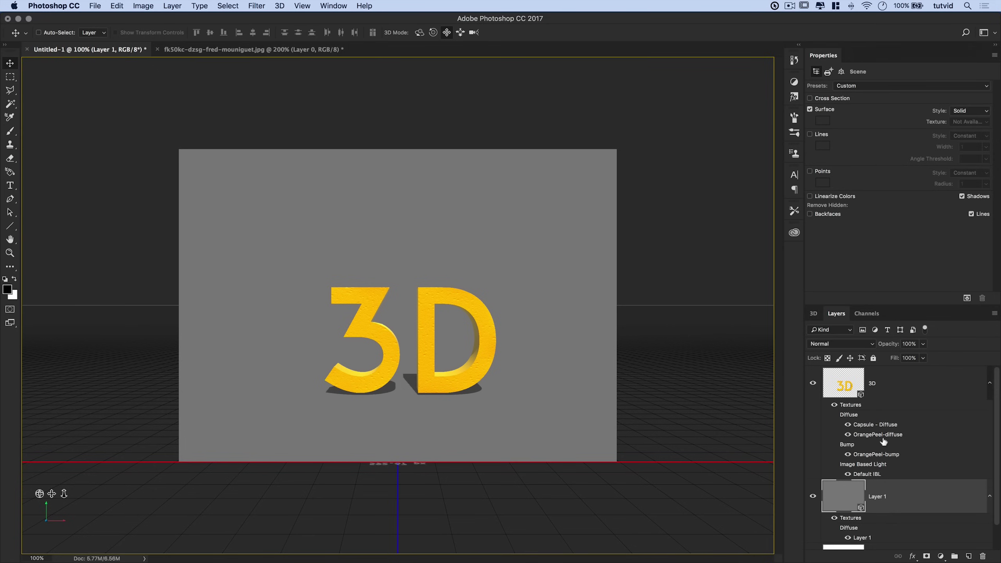
{"action": "left_click", "coordinate": [990, 385]}
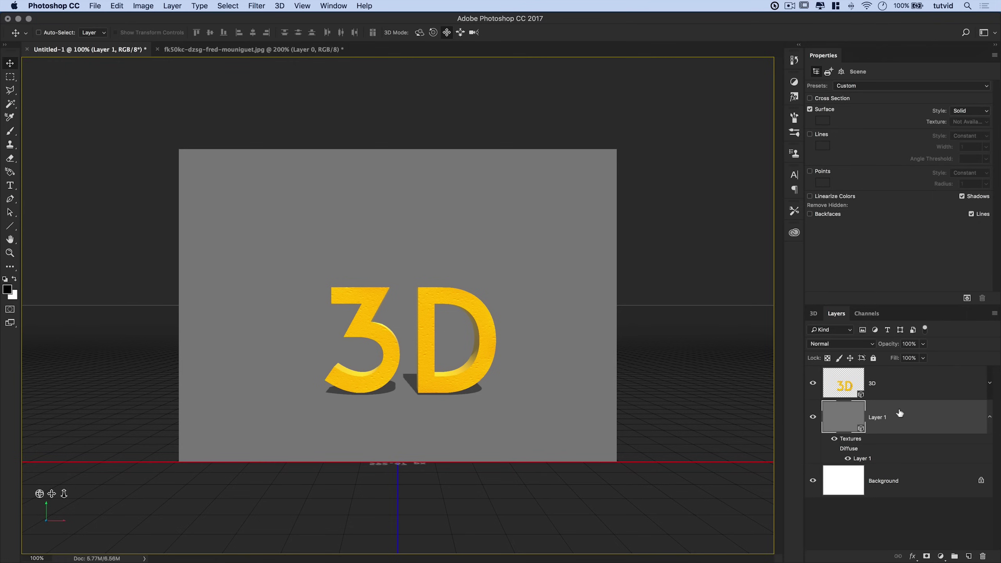
{"action": "left_click", "coordinate": [990, 417]}
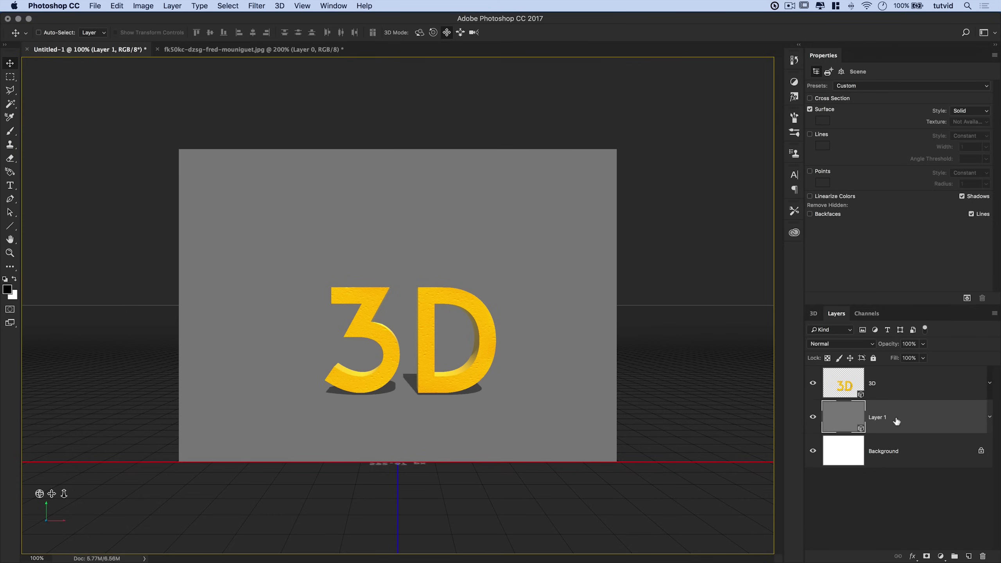
Select both the 3D text layer and the gray Layer 1 and merge them into one 3D layer
{"action": "left_click", "coordinate": [902, 394], "text": "shift"}
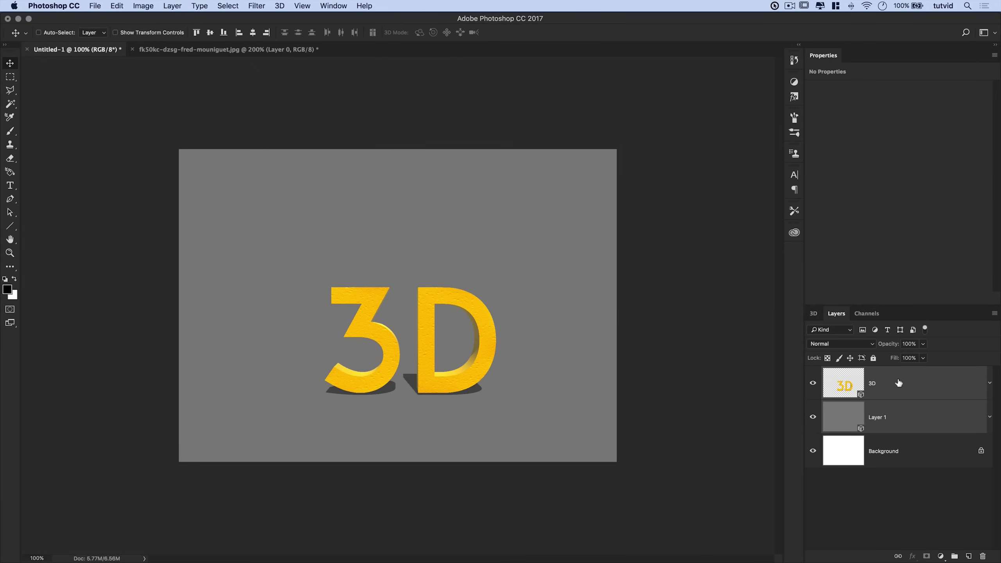
{"action": "left_click", "coordinate": [902, 410]}
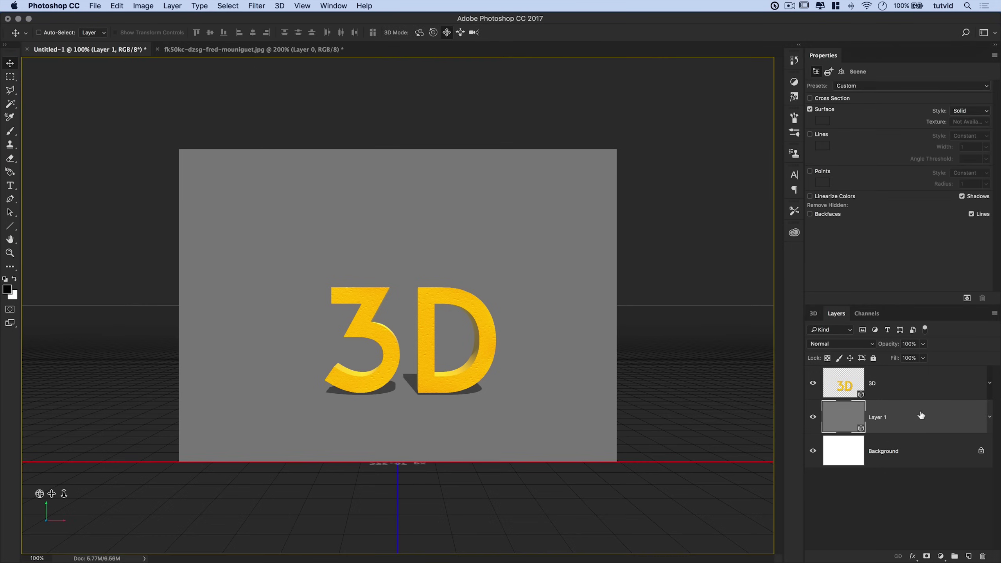
{"action": "left_click", "coordinate": [908, 391], "text": "shift"}
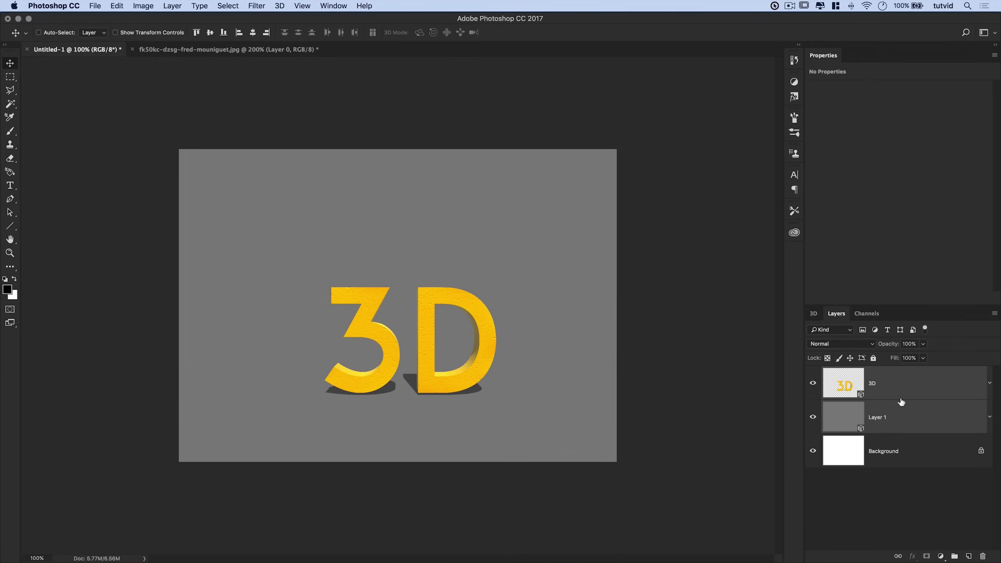
{"action": "left_click", "coordinate": [278, 6]}
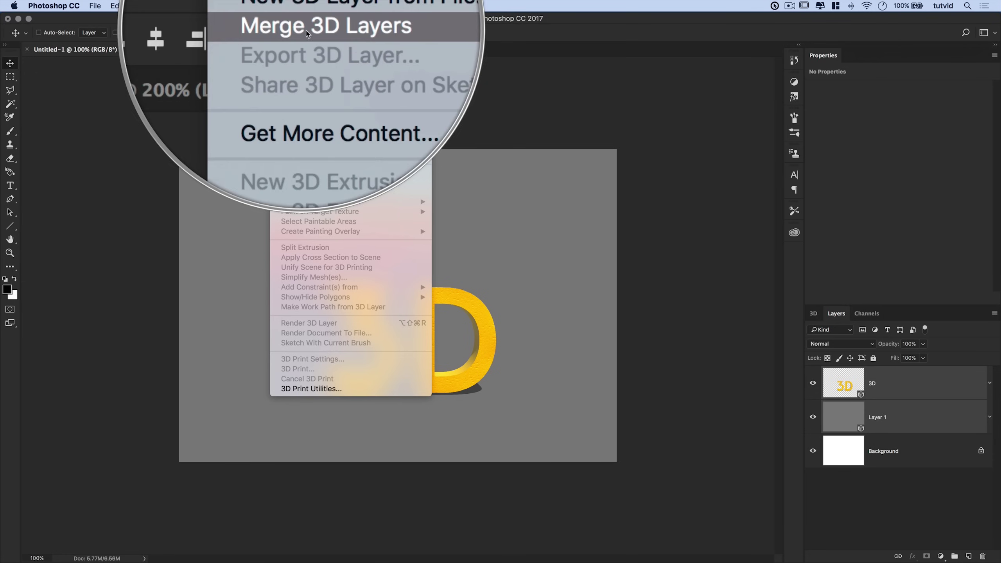
{"action": "left_click", "coordinate": [323, 31]}
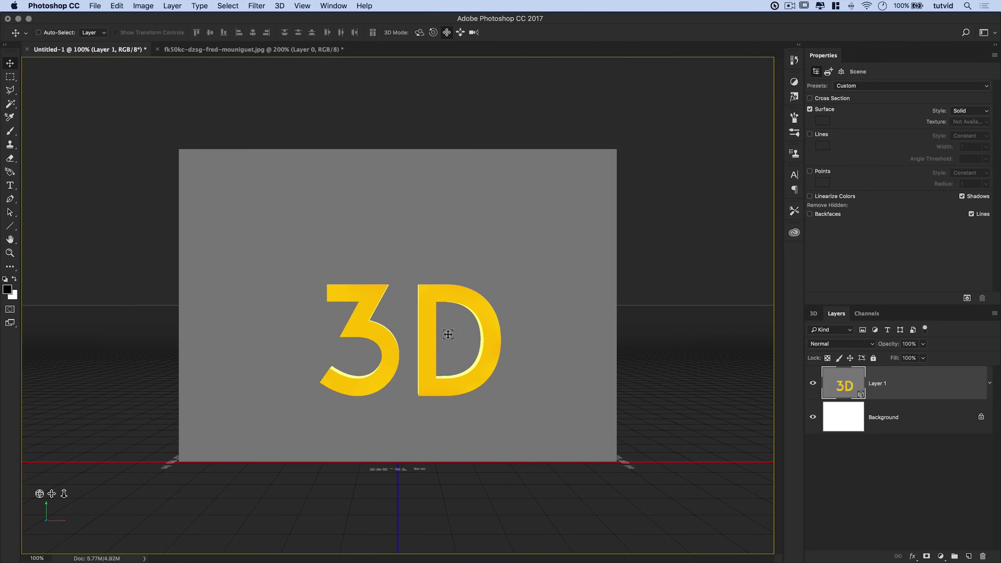
Switch the merged scene's current view to Left and orbit the camera slightly to see the text and gray plane from the side
{"action": "left_click", "coordinate": [815, 314]}
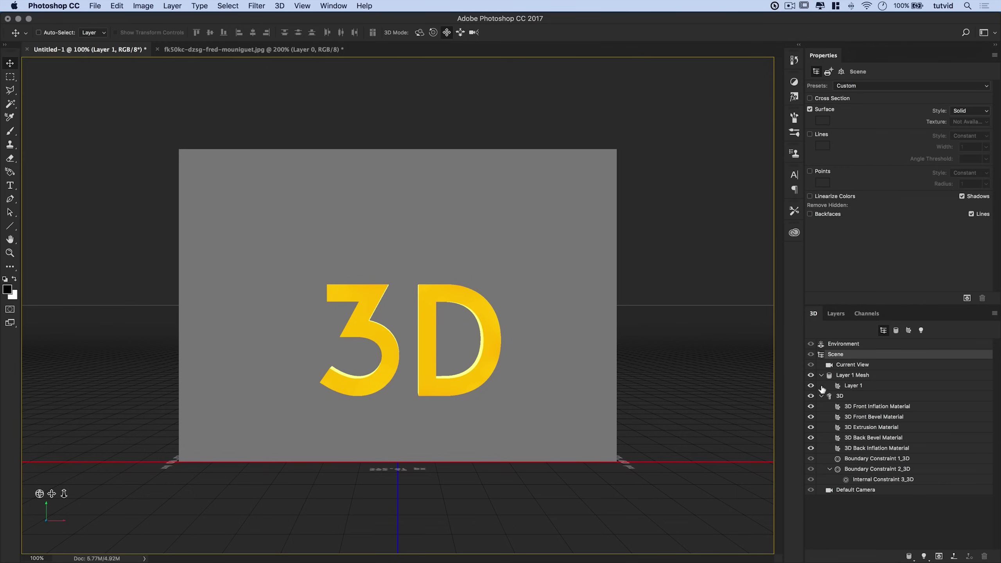
{"action": "left_click", "coordinate": [842, 397]}
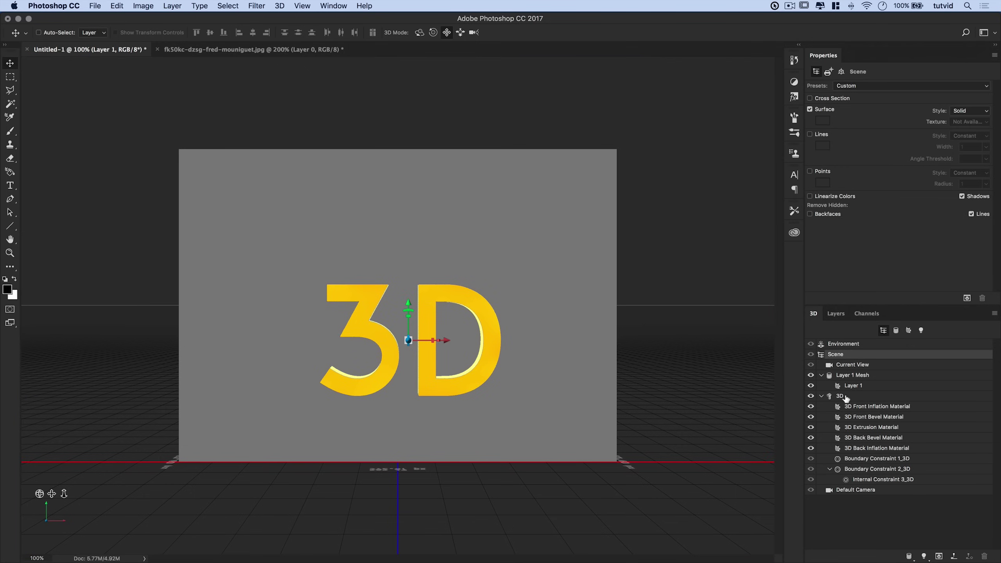
{"action": "left_click", "coordinate": [845, 377]}
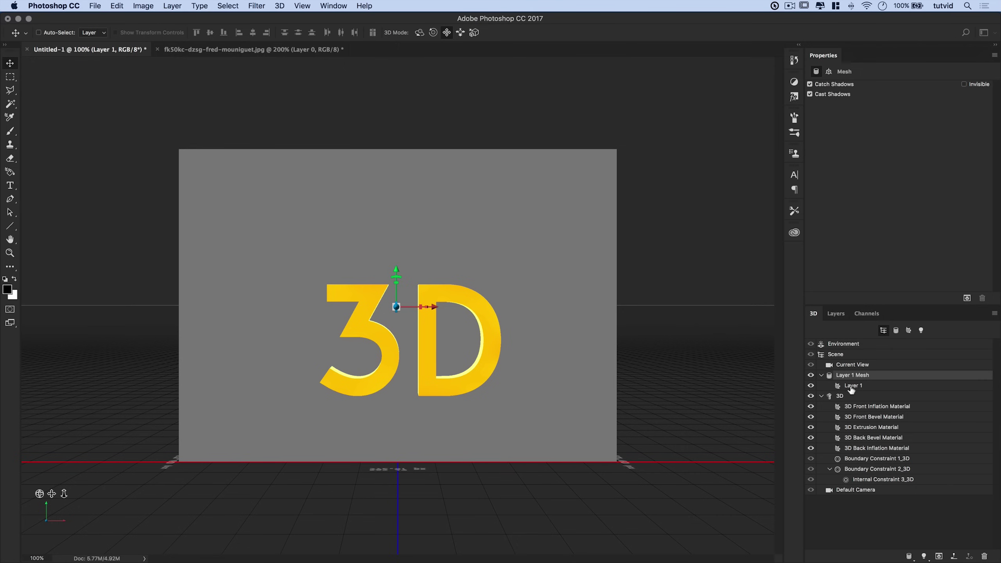
{"action": "left_click", "coordinate": [851, 366]}
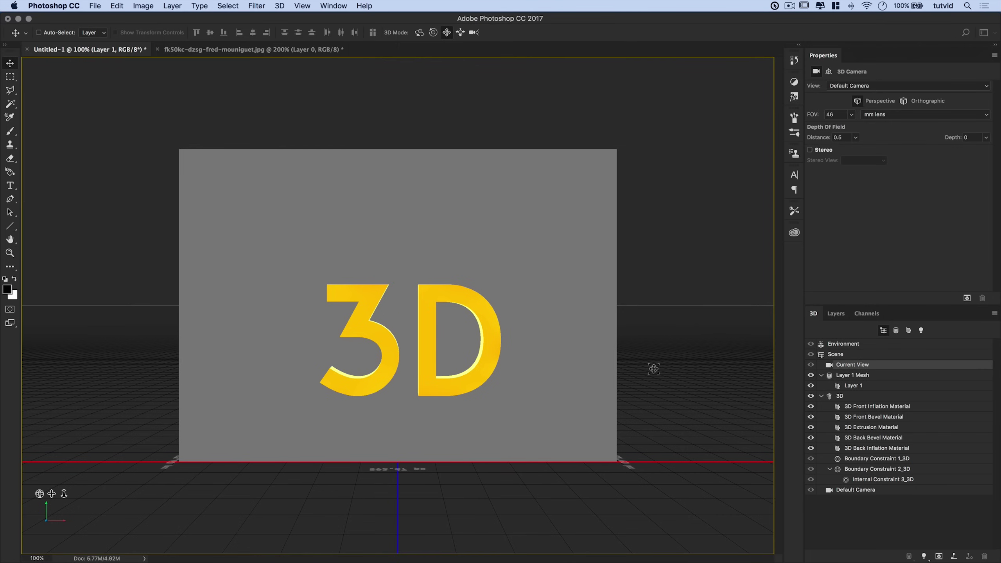
{"action": "right_click", "coordinate": [62, 523]}
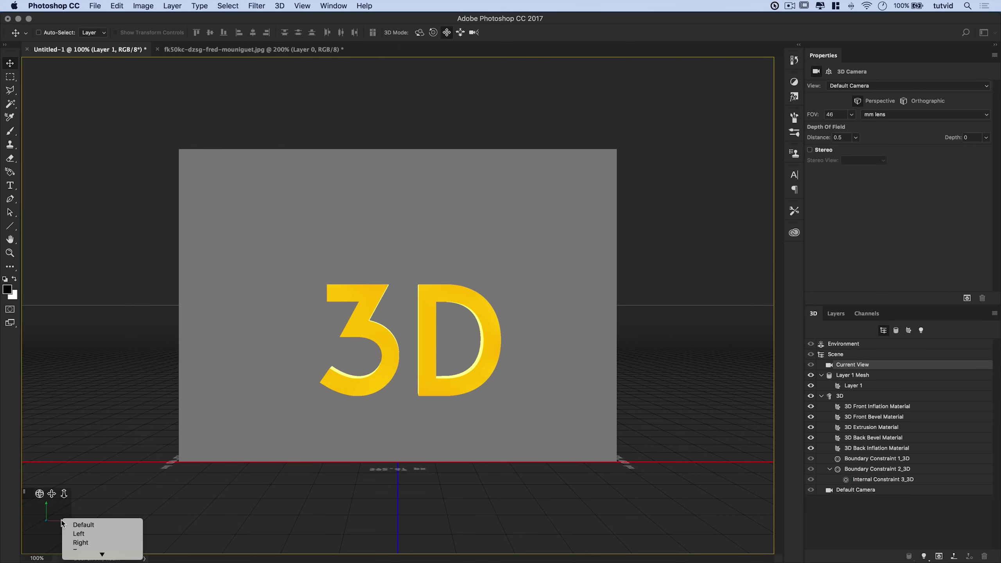
{"action": "left_click", "coordinate": [89, 534]}
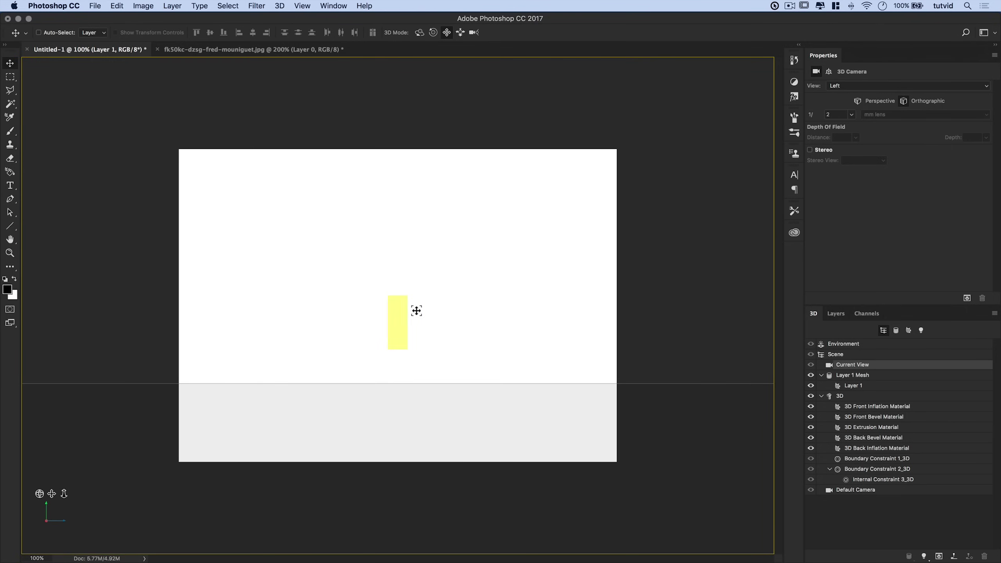
{"action": "left_click", "coordinate": [420, 33]}
{"action": "left_click_drag", "start_coordinate": [413, 336], "coordinate": [417, 344]}
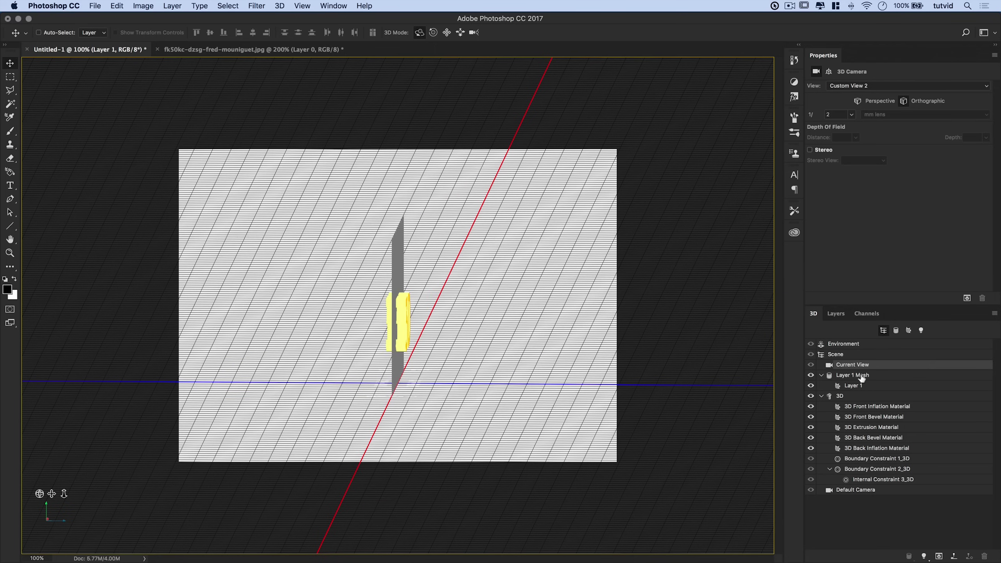
Select the Layer 1 Mesh together with the 3D text and align their left edges, placing the gray plane against the text's back
{"action": "left_click", "coordinate": [862, 378]}
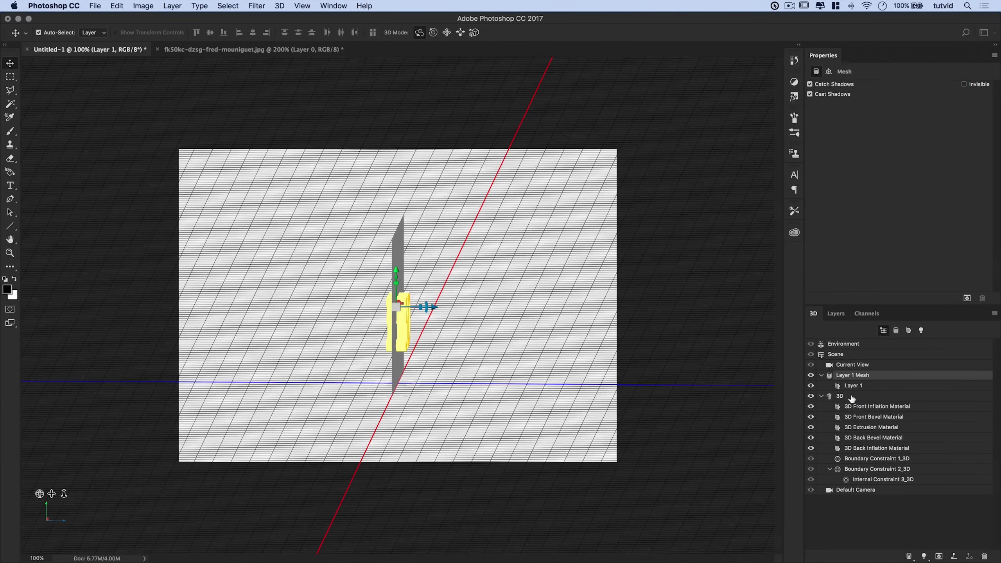
{"action": "left_click", "coordinate": [851, 397], "text": "super"}
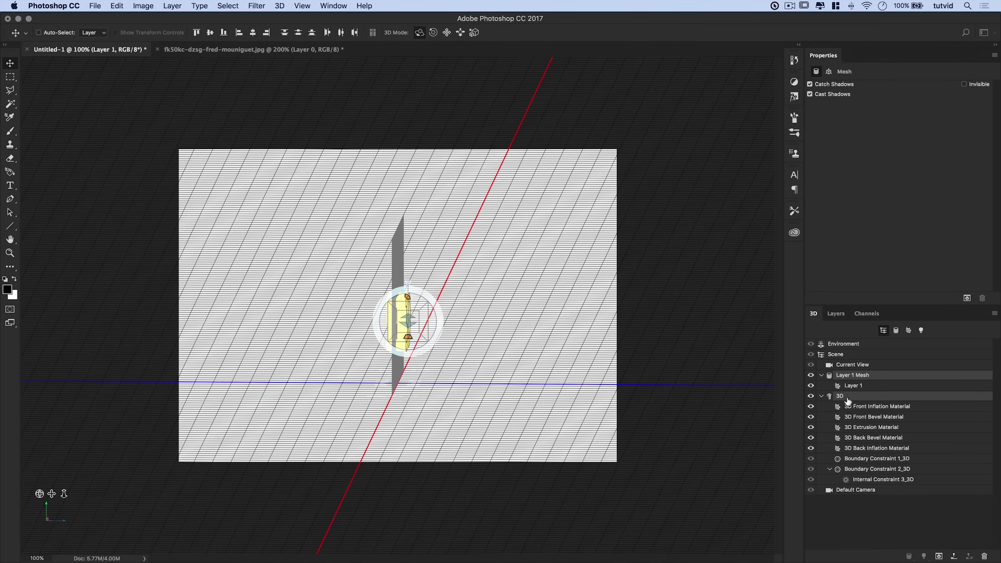
{"action": "left_click", "coordinate": [240, 33]}
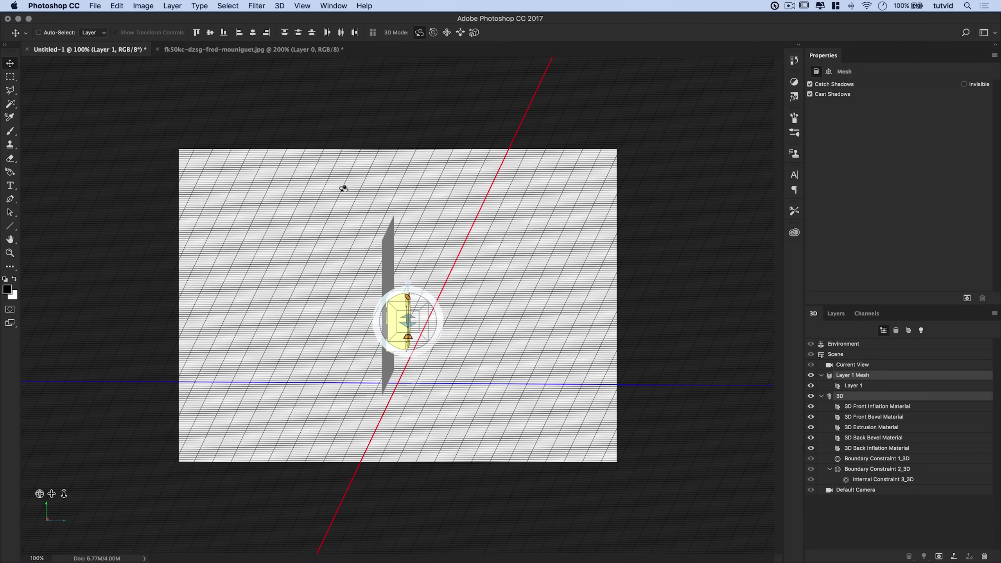
Return to the Default view and zoom the current camera in to a 49 mm lens so the gray plane fills the canvas
{"action": "left_click", "coordinate": [853, 396]}
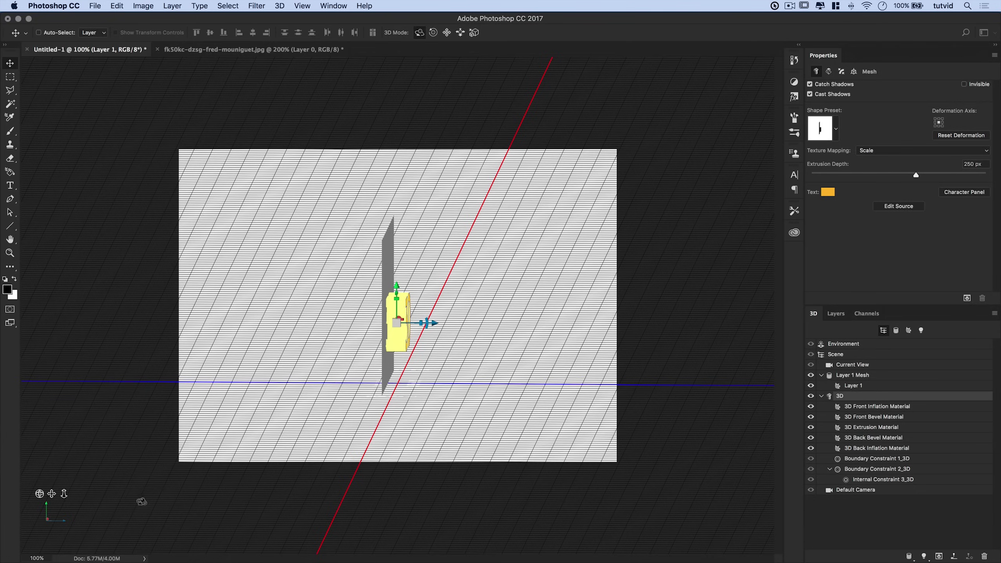
{"action": "left_click", "coordinate": [65, 519]}
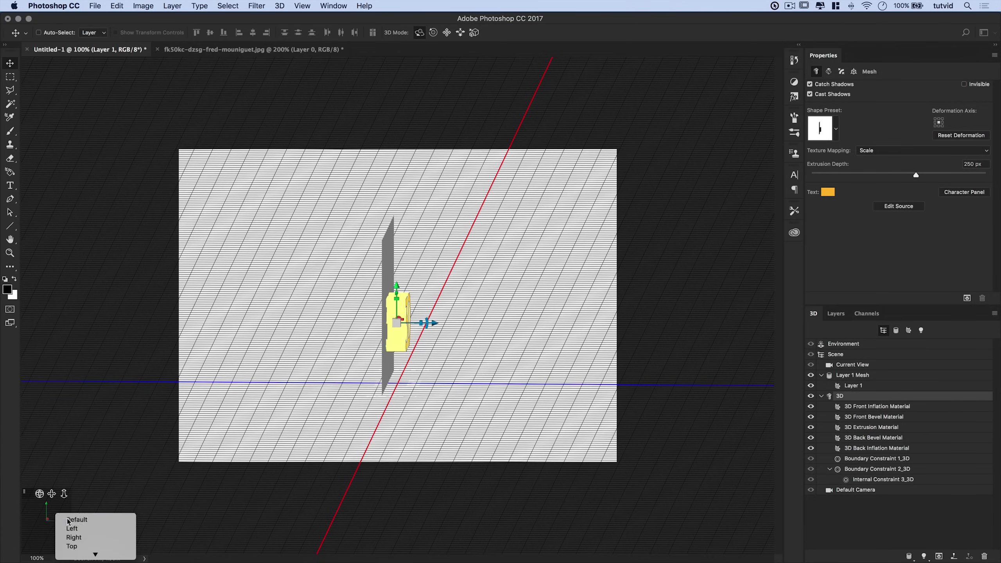
{"action": "left_click", "coordinate": [68, 520]}
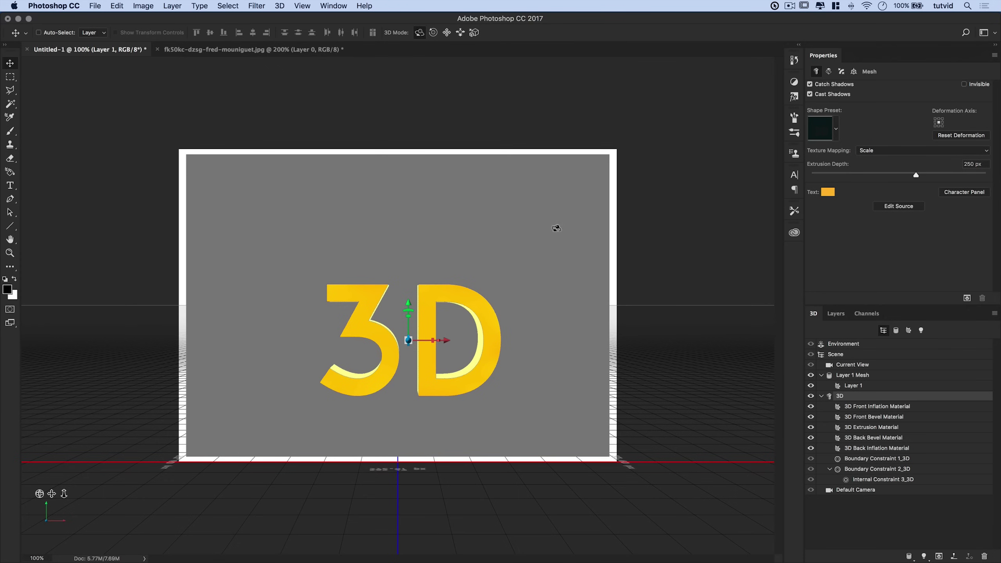
{"action": "left_click", "coordinate": [851, 365]}
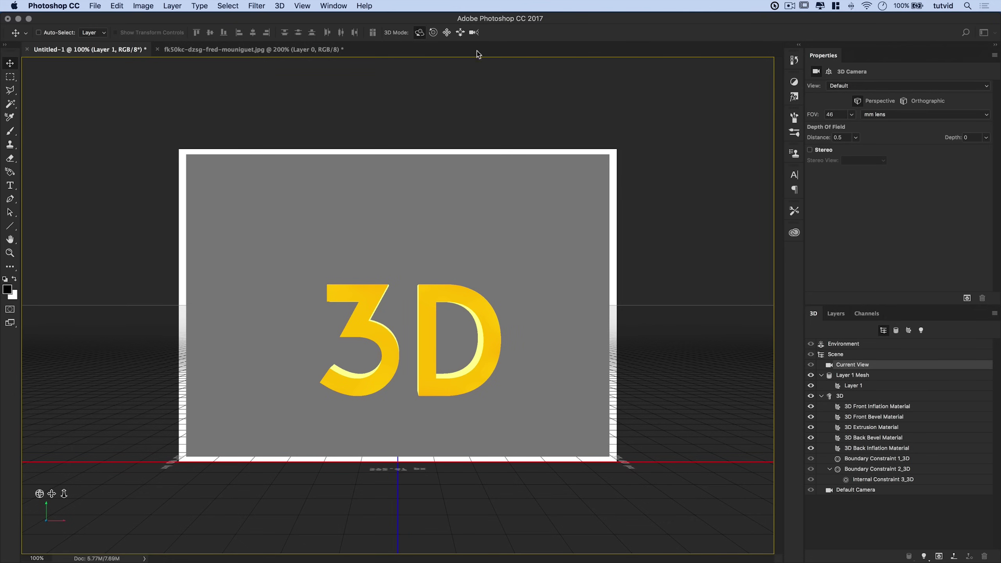
{"action": "left_click", "coordinate": [473, 34]}
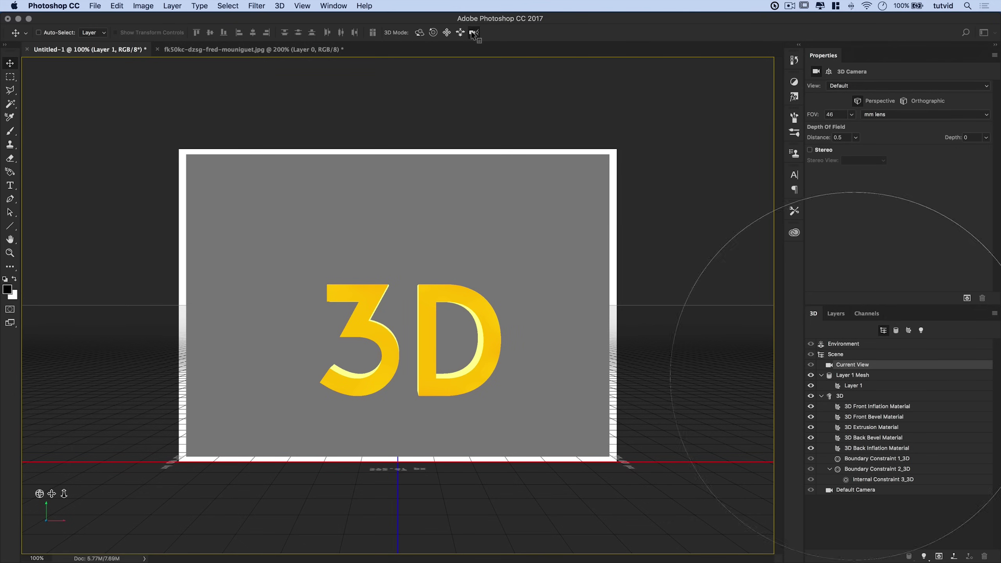
{"action": "left_click_drag", "start_coordinate": [411, 295], "coordinate": [415, 281]}
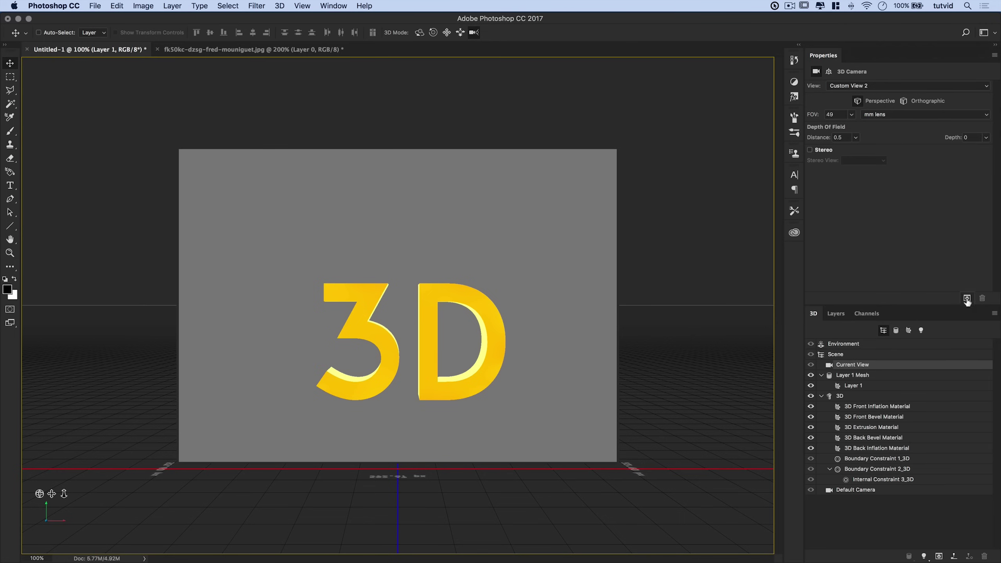
Try to render the 3D layer, and open the 3D preferences
{"action": "left_click", "coordinate": [281, 6]}
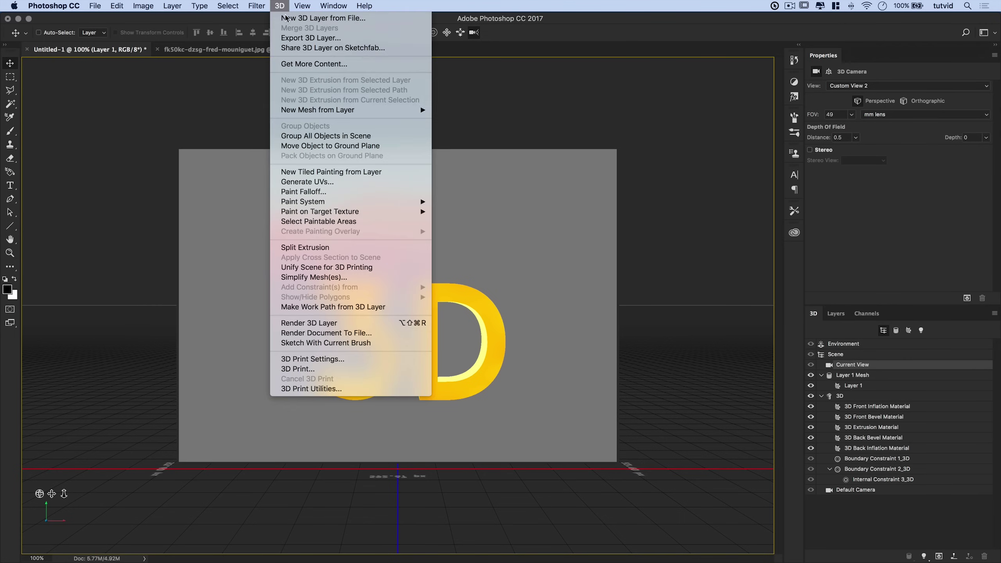
{"action": "left_click", "coordinate": [324, 324]}
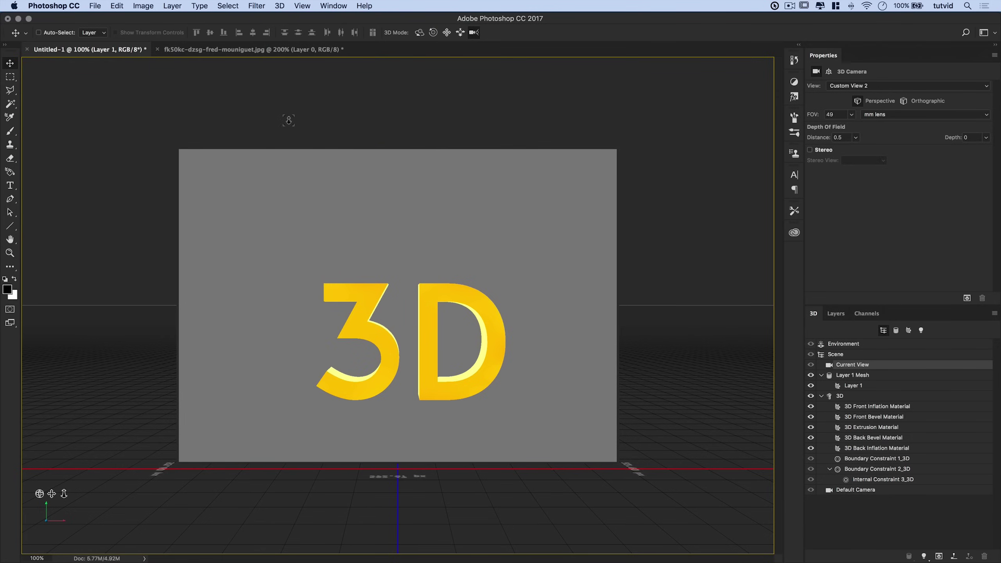
{"action": "left_click", "coordinate": [57, 6]}
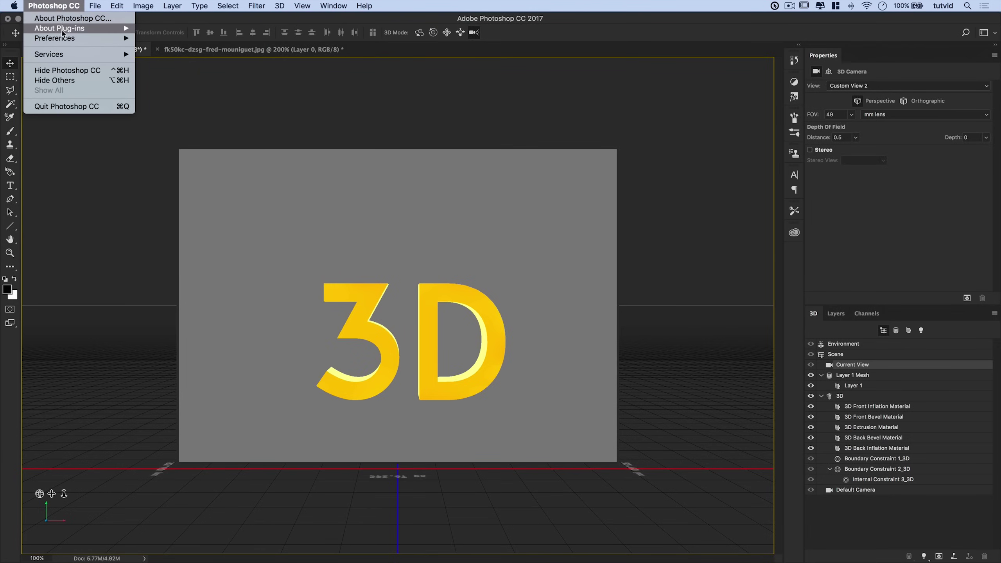
{"action": "mouse_move", "coordinate": [62, 40]}
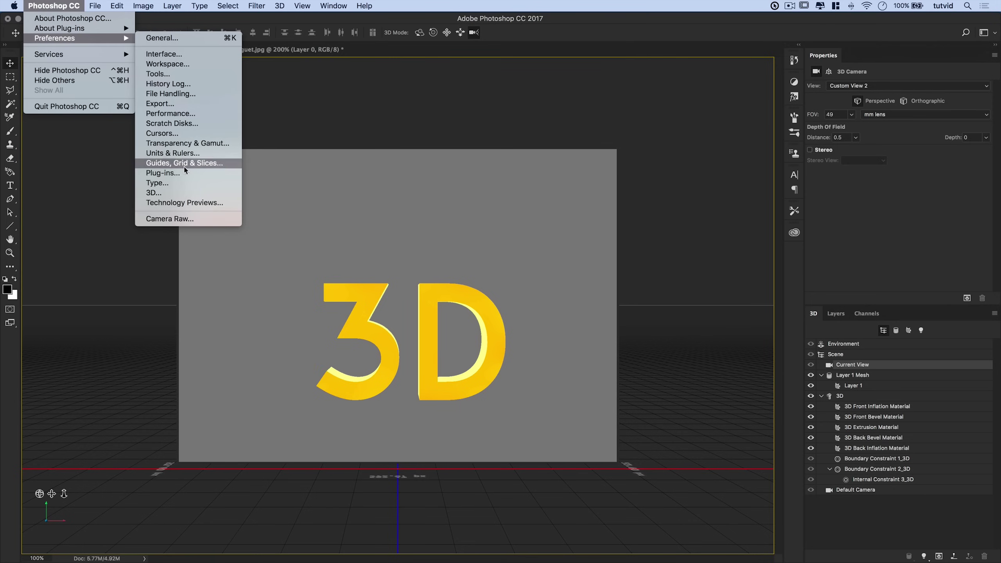
{"action": "left_click", "coordinate": [178, 197]}
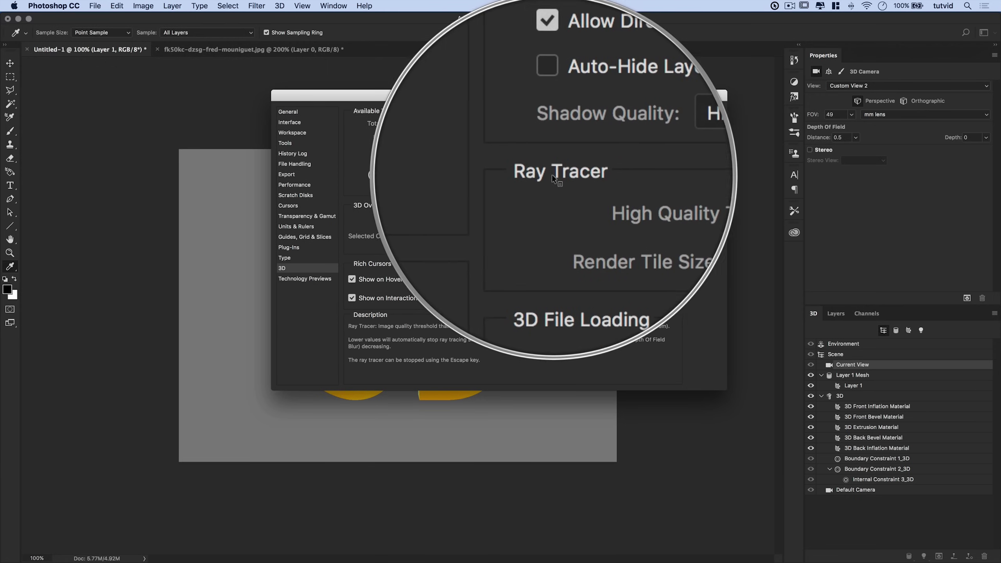
Raise the Ray Tracer High Quality Threshold to 10 and move the preferences dialog aside to view the artwork
{"action": "left_click_drag", "start_coordinate": [660, 190], "coordinate": [647, 187]}
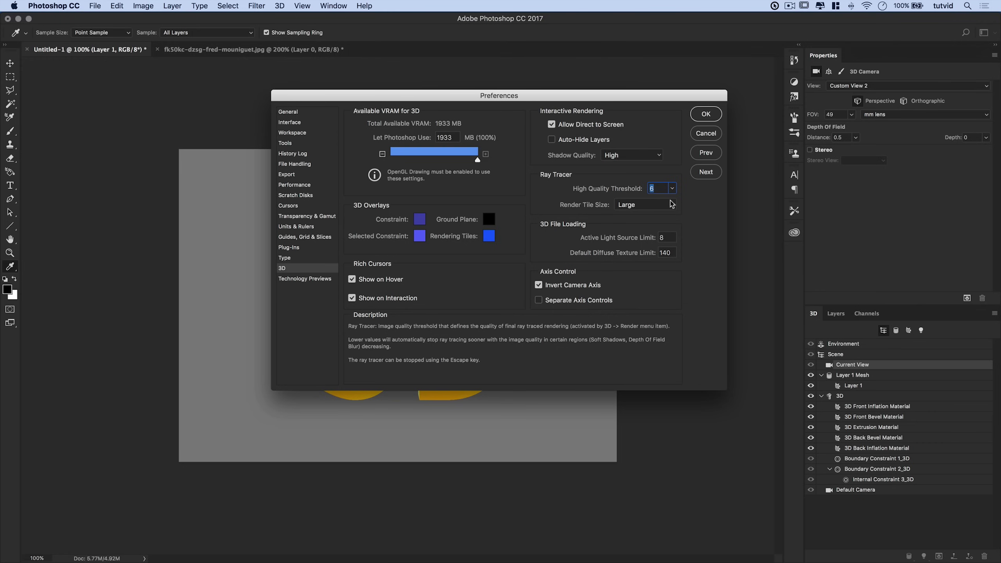
{"action": "left_click", "coordinate": [672, 189]}
{"action": "left_click_drag", "start_coordinate": [671, 201], "coordinate": [704, 202]}
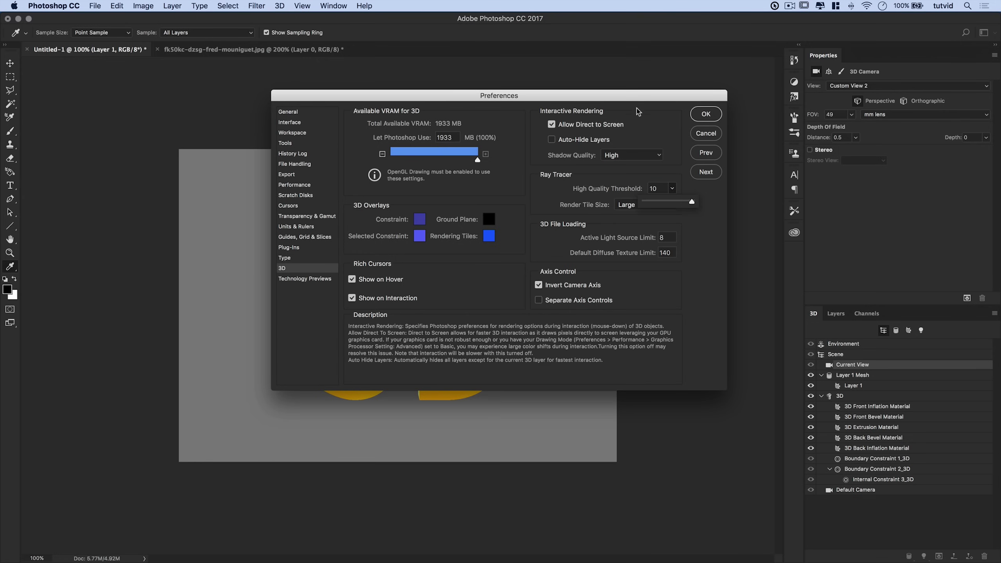
{"action": "left_click_drag", "start_coordinate": [633, 99], "coordinate": [870, 151]}
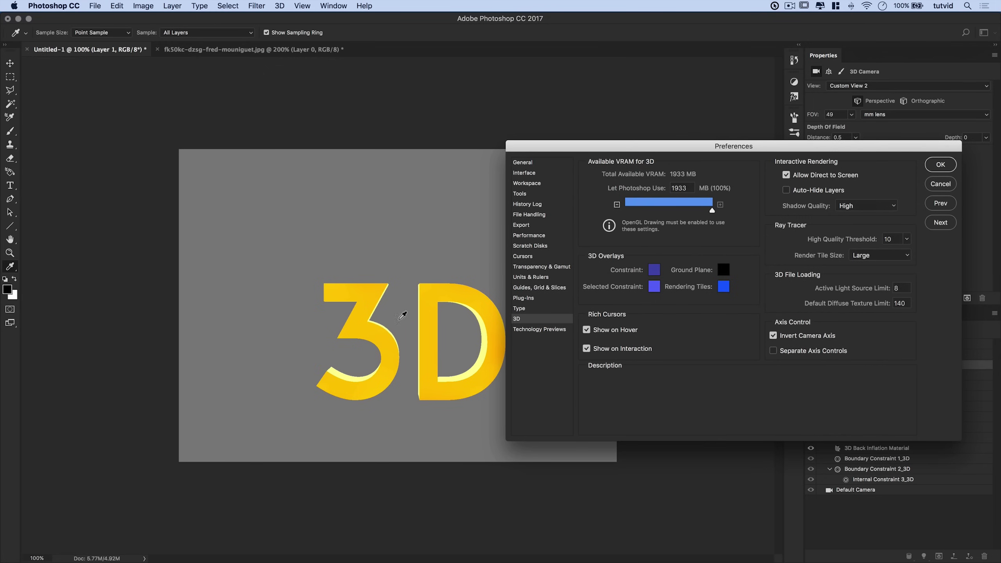
Set the Ray Tracer High Quality Threshold to 4 and accept the 3D preferences
{"action": "left_click_drag", "start_coordinate": [728, 153], "coordinate": [562, 124]}
{"action": "left_click", "coordinate": [741, 210]}
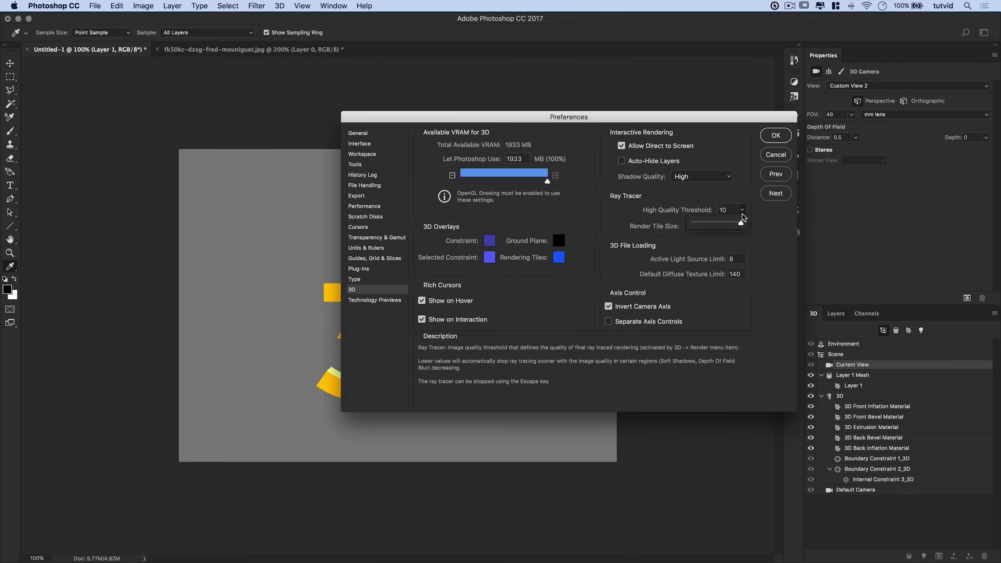
{"action": "left_click_drag", "start_coordinate": [719, 224], "coordinate": [714, 225]}
{"action": "left_click", "coordinate": [746, 166]}
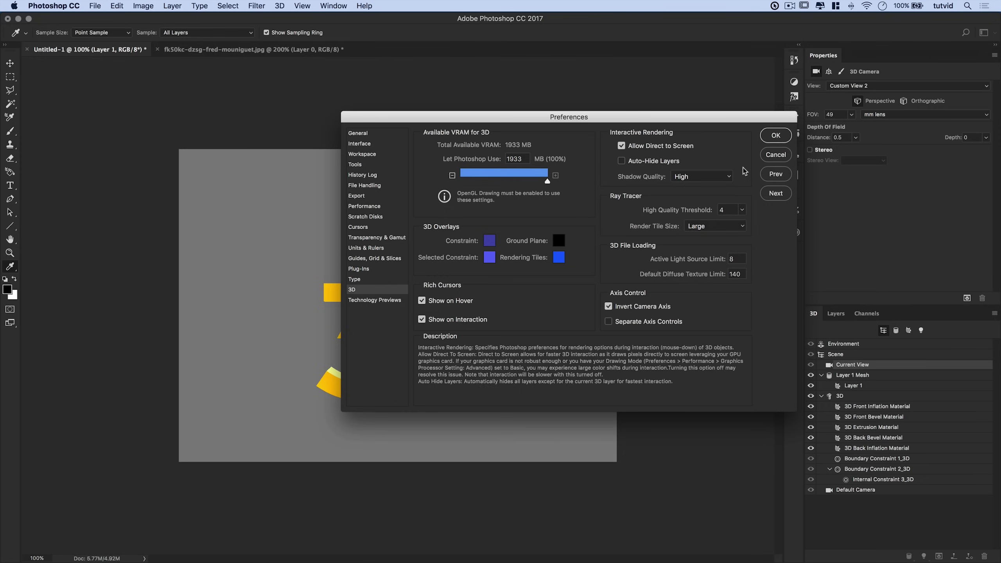
{"action": "left_click", "coordinate": [775, 135]}
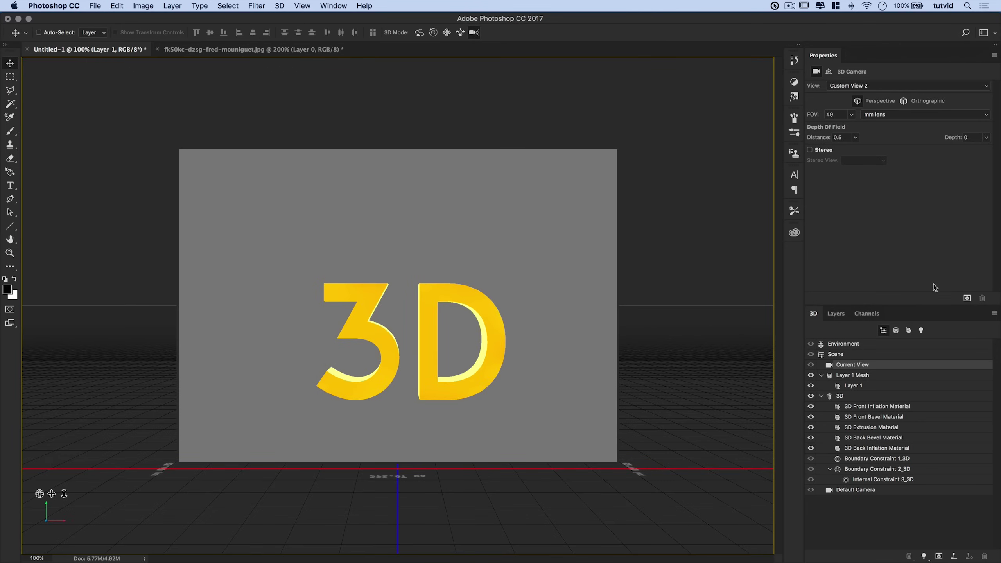
Render the merged 3D layer with the ray tracer
{"action": "left_click", "coordinate": [281, 5]}
{"action": "left_click", "coordinate": [328, 323]}
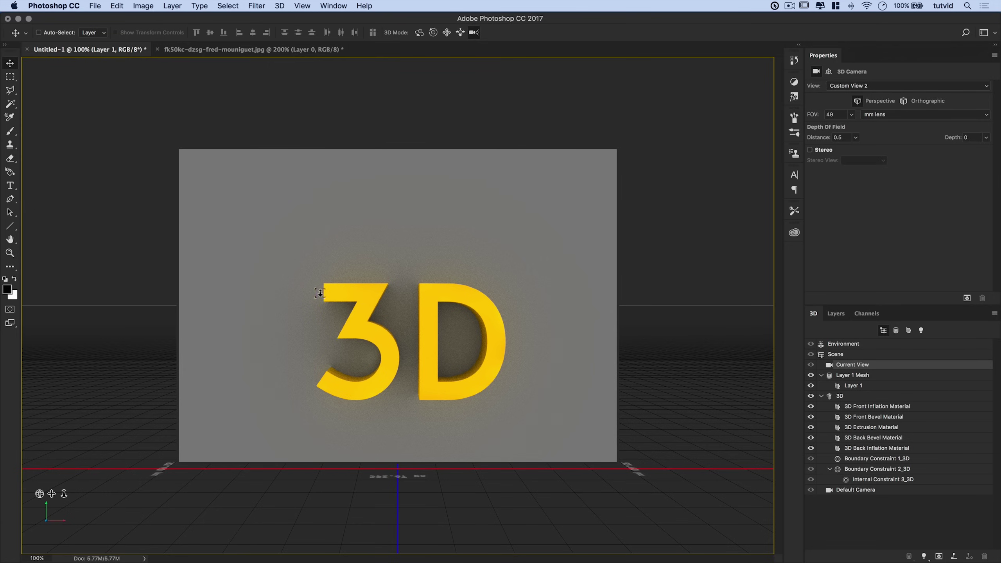
Add a new empty layer above the rendered 3D layer and switch to the workspace that shows the Adjustments
{"action": "left_click", "coordinate": [836, 314]}
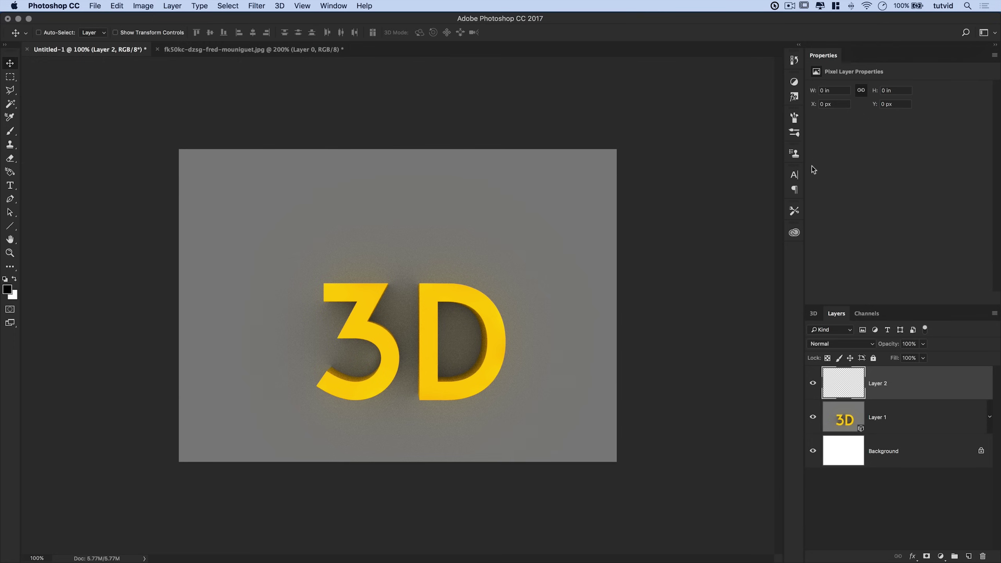
{"action": "left_click", "coordinate": [997, 33]}
{"action": "left_click", "coordinate": [964, 32]}
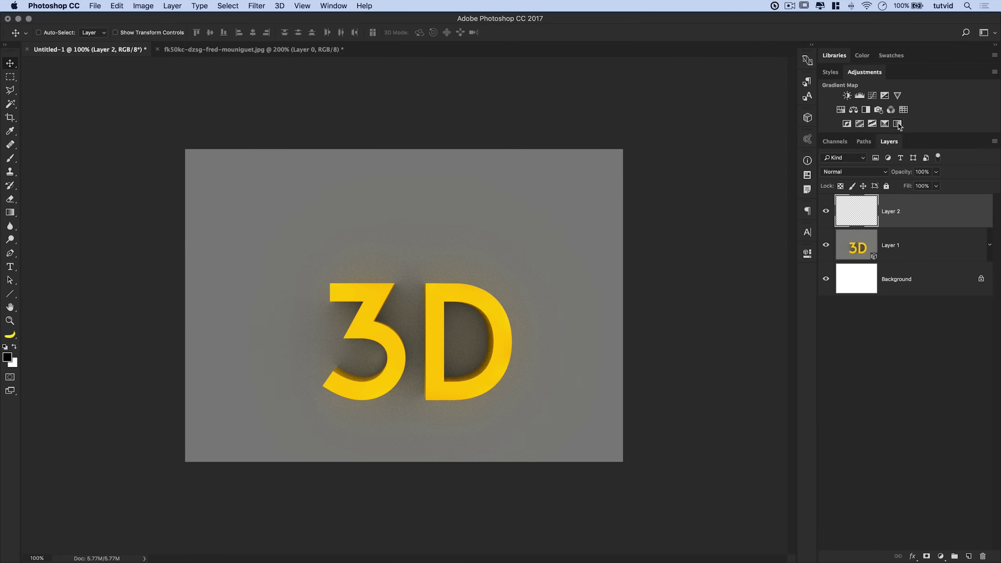
Add a Gradient Map adjustment above Layer 2 using the black-to-pale-blue preset and blend it in Soft Light
{"action": "left_click", "coordinate": [887, 124]}
{"action": "left_click", "coordinate": [719, 285]}
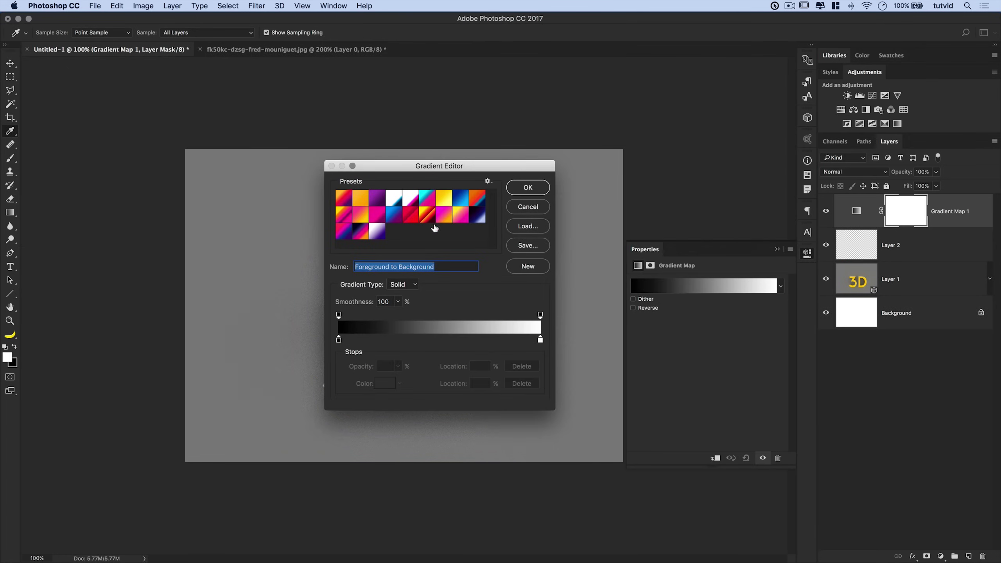
{"action": "left_click", "coordinate": [478, 216]}
{"action": "left_click", "coordinate": [522, 193]}
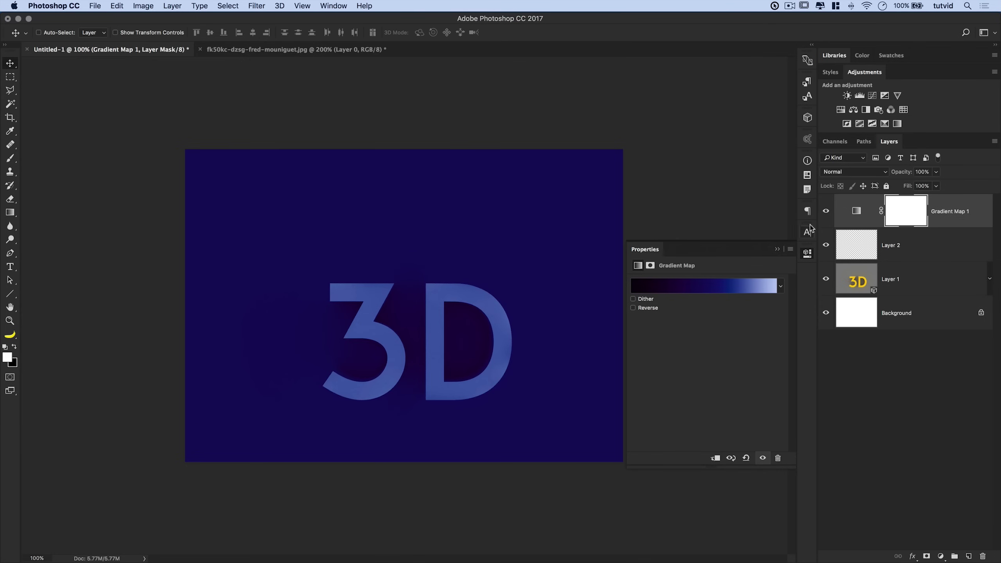
{"action": "left_click", "coordinate": [850, 173]}
{"action": "left_click", "coordinate": [837, 292]}
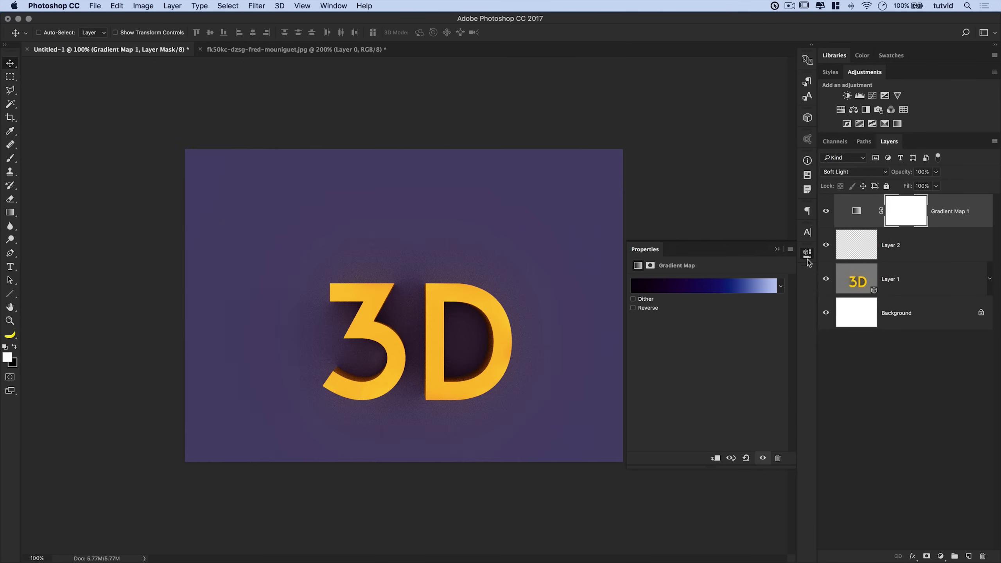
Compare the artwork with and without the Gradient Map, and delete the adjustment layer
{"action": "left_click", "coordinate": [825, 211]}
{"action": "left_click", "coordinate": [826, 211]}
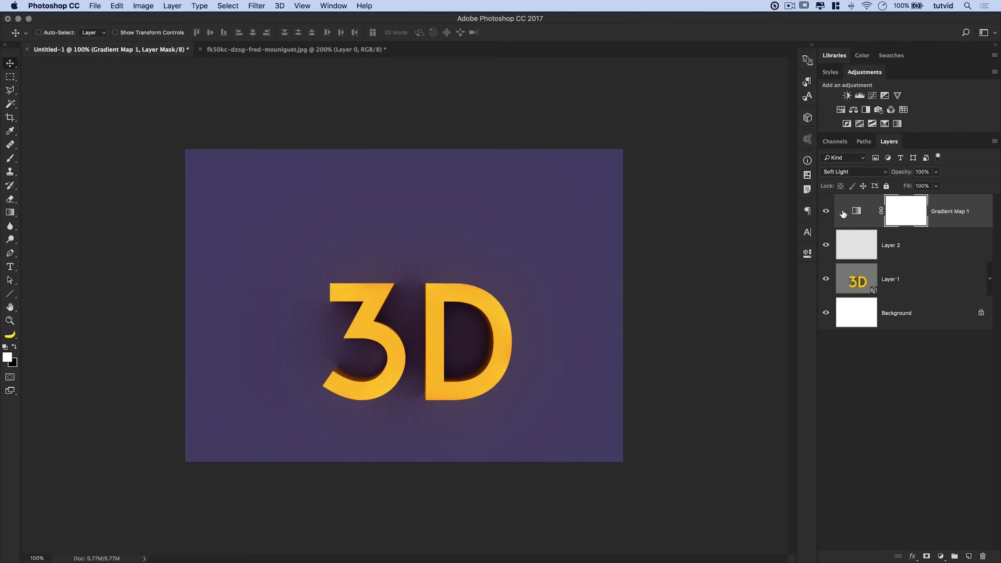
{"action": "left_click", "coordinate": [858, 212]}
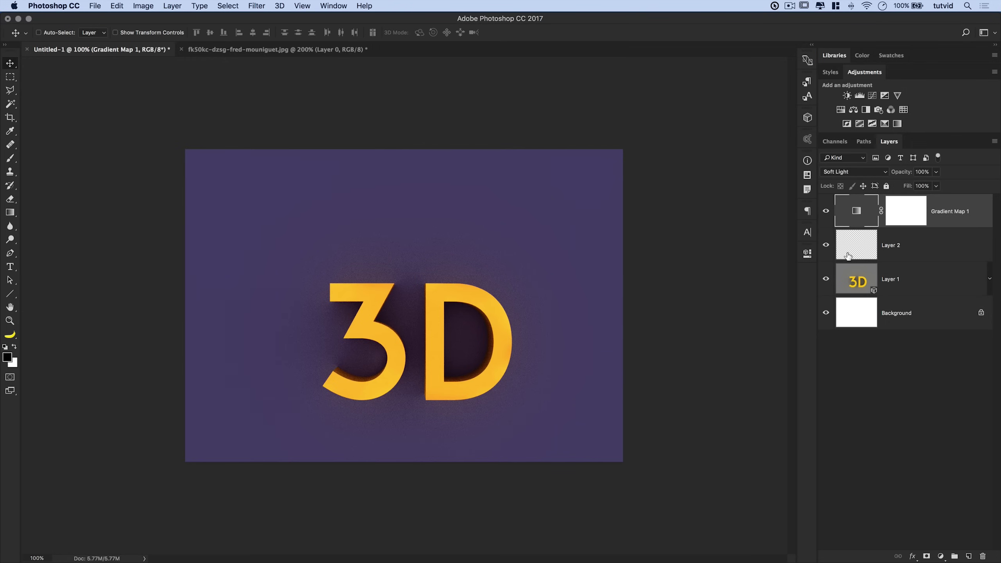
{"action": "key", "text": "Delete"}
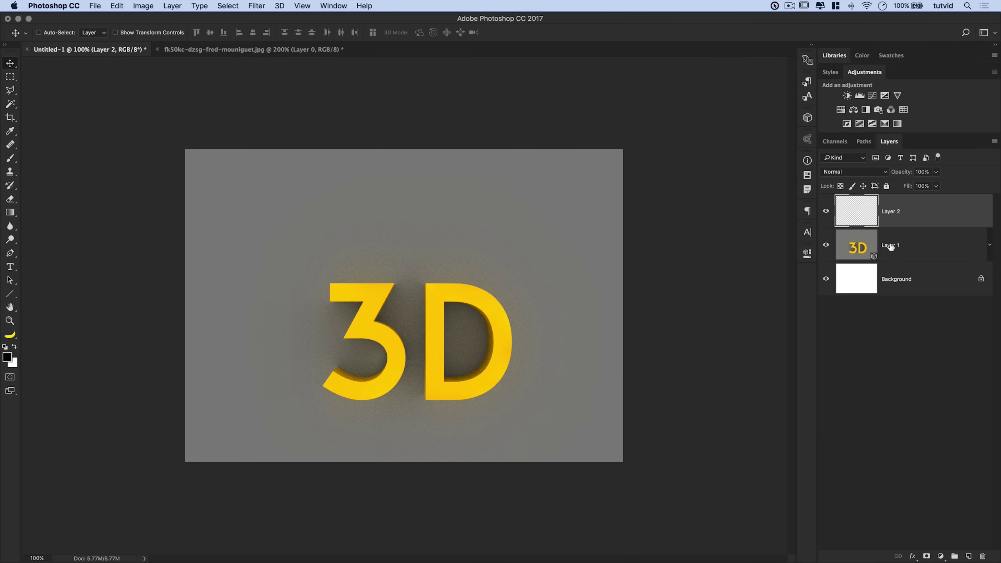
Switch to the 3D workspace with Layer 1 active and select the 3D text mesh in its scene
{"action": "left_click", "coordinate": [876, 243]}
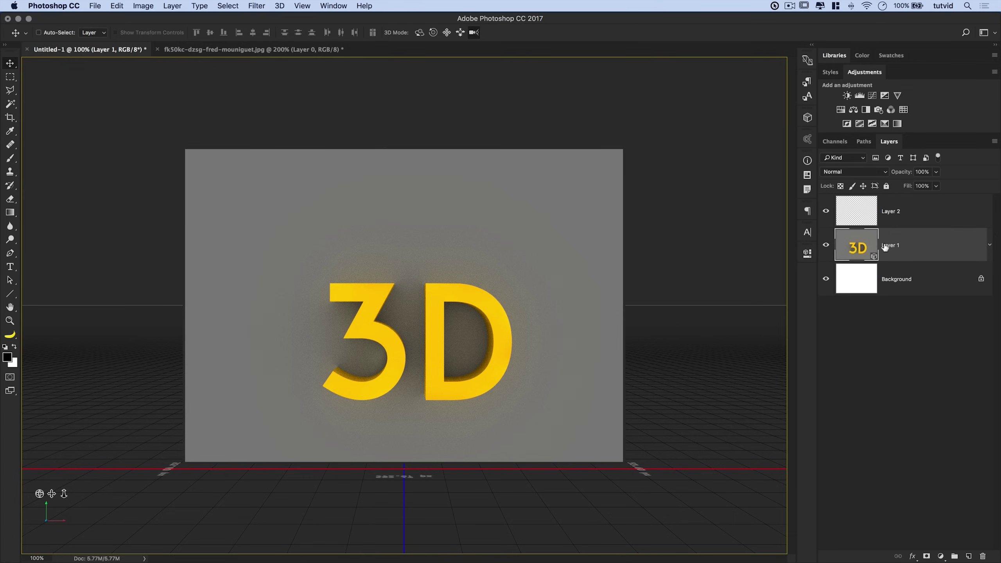
{"action": "left_click", "coordinate": [991, 31]}
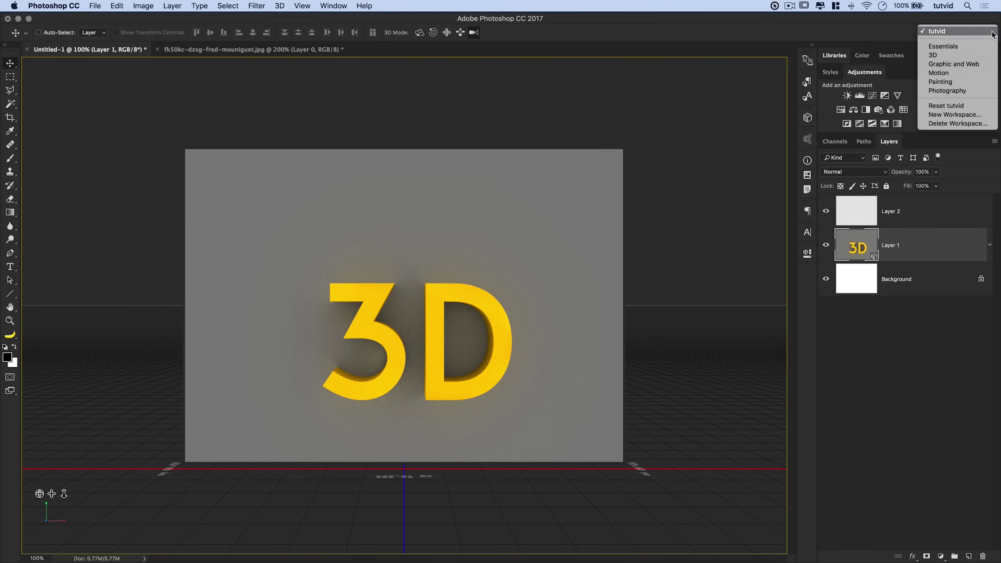
{"action": "left_click", "coordinate": [967, 55]}
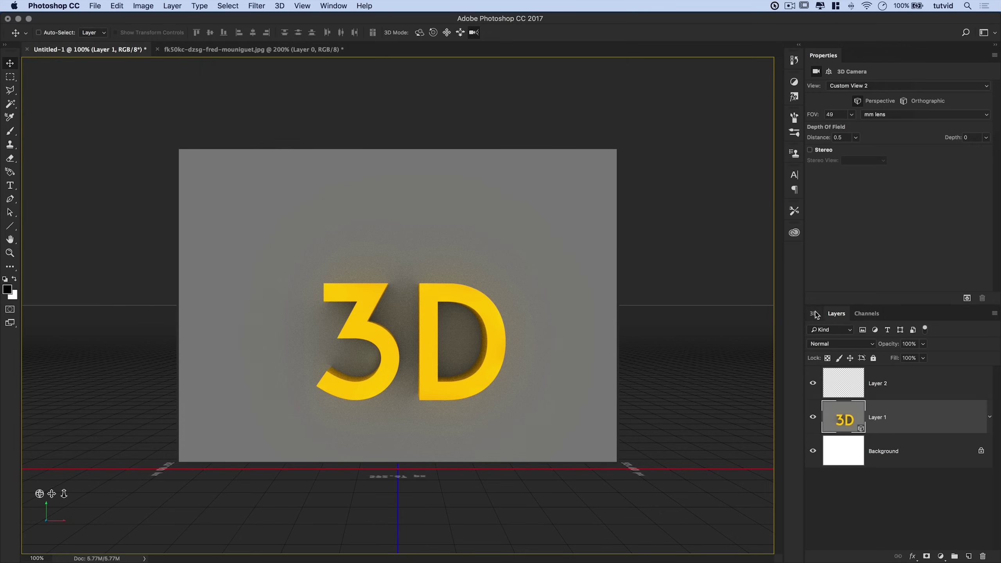
{"action": "left_click", "coordinate": [815, 313]}
{"action": "left_click", "coordinate": [856, 398]}
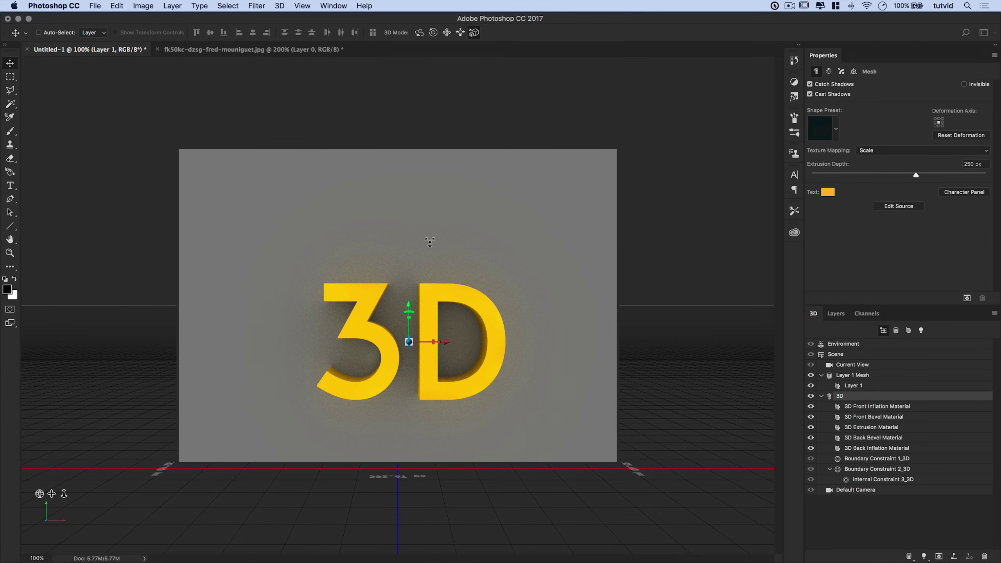
Move the 3D text up to the middle of the gray backdrop and scale it up
{"action": "left_click", "coordinate": [447, 32]}
{"action": "mouse_move", "coordinate": [426, 326]}
{"action": "left_mouse_down"}
{"action": "mouse_move", "coordinate": [410, 319]}
{"action": "mouse_move", "coordinate": [418, 303]}
{"action": "left_mouse_up"}
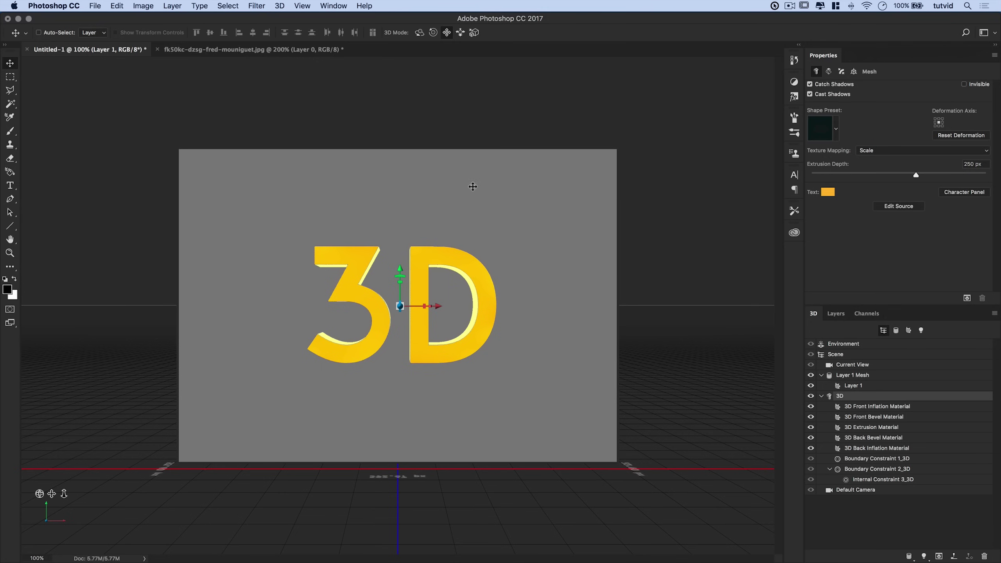
{"action": "left_click", "coordinate": [474, 33]}
{"action": "left_click_drag", "start_coordinate": [420, 306], "coordinate": [427, 259]}
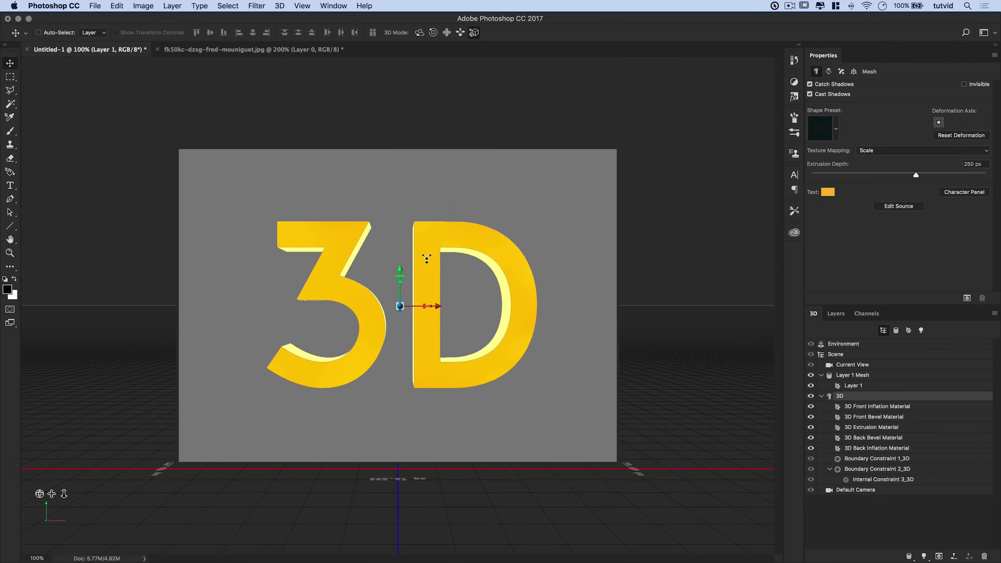
Rotate the 3D text so its upper extruded faces show and it sits at a slight angle to the backdrop
{"action": "left_click", "coordinate": [419, 32]}
{"action": "left_click_drag", "start_coordinate": [494, 235], "coordinate": [464, 278]}
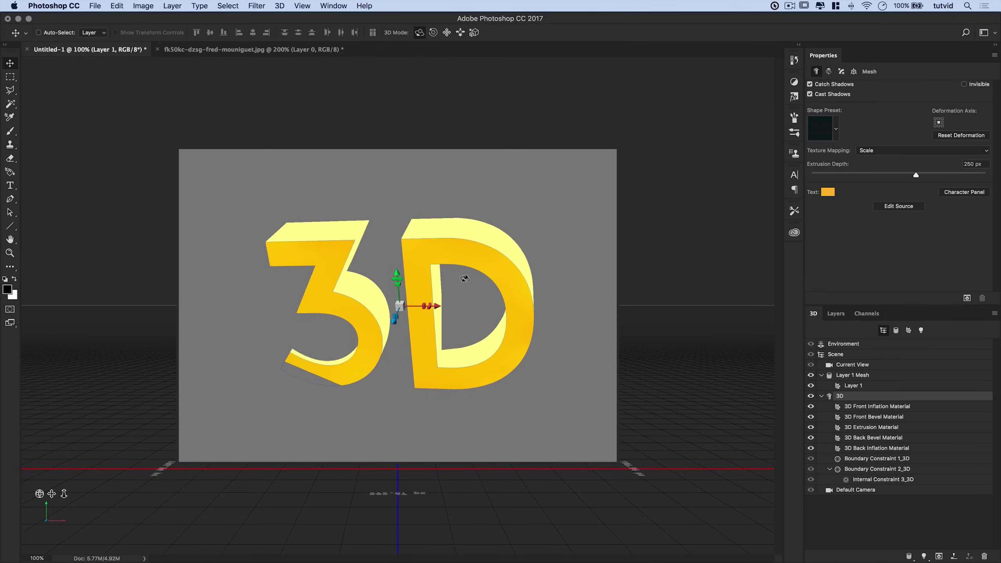
{"action": "left_click_drag", "start_coordinate": [517, 296], "coordinate": [480, 261]}
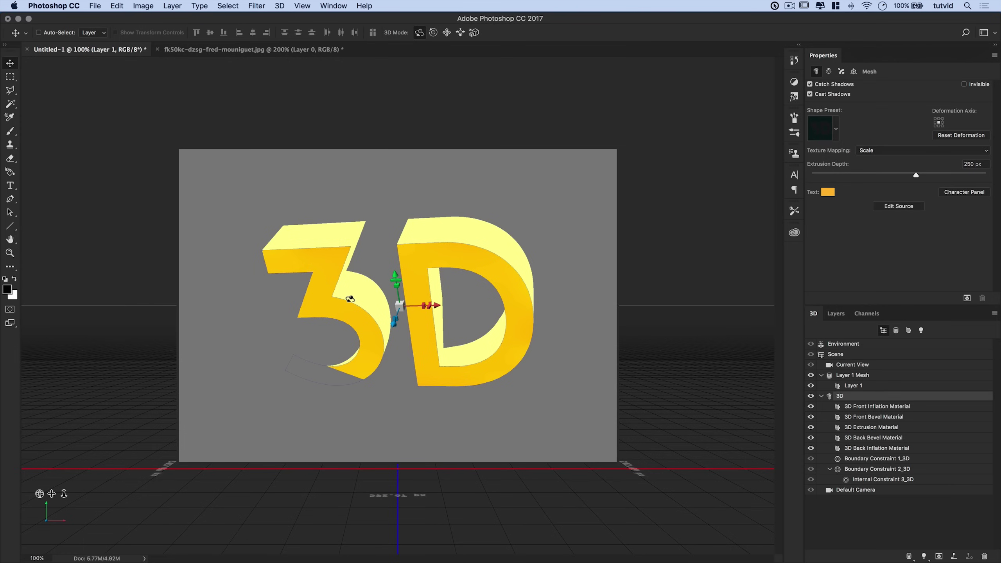
{"action": "left_click_drag", "start_coordinate": [350, 294], "coordinate": [352, 287]}
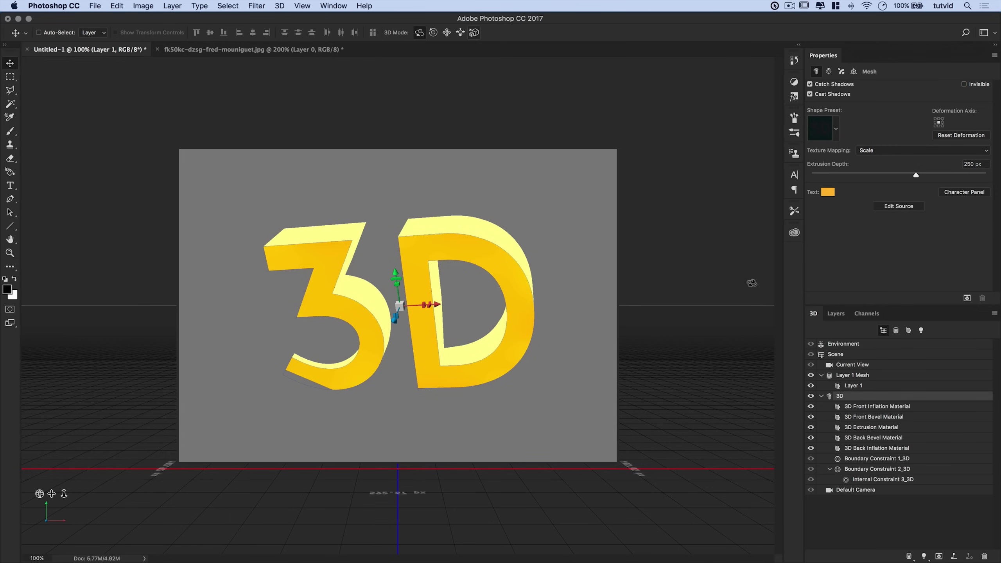
Orbit the camera around the scene to view the text from the side and return to a near-front view
{"action": "left_click", "coordinate": [867, 366]}
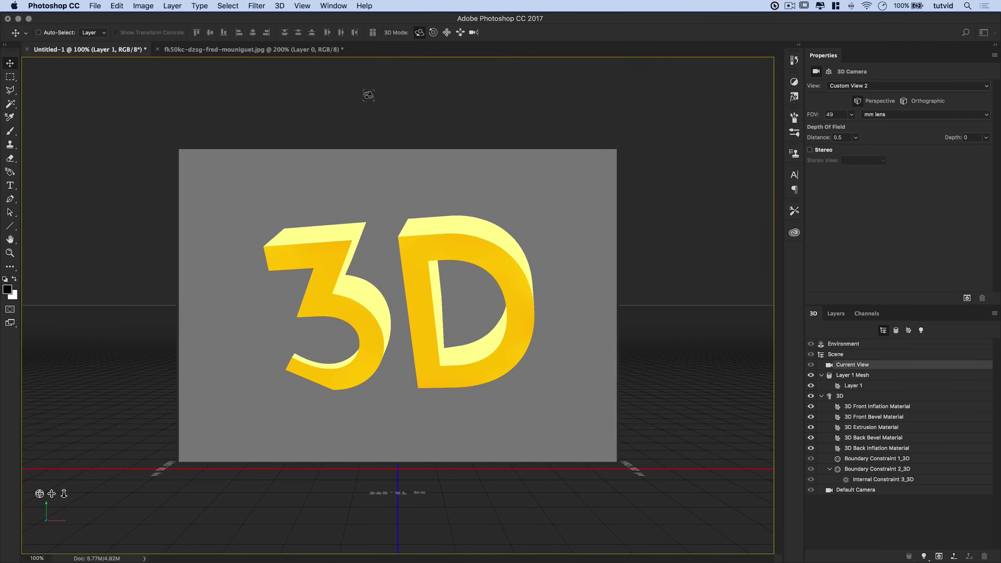
{"action": "left_click_drag", "start_coordinate": [447, 286], "coordinate": [508, 278]}
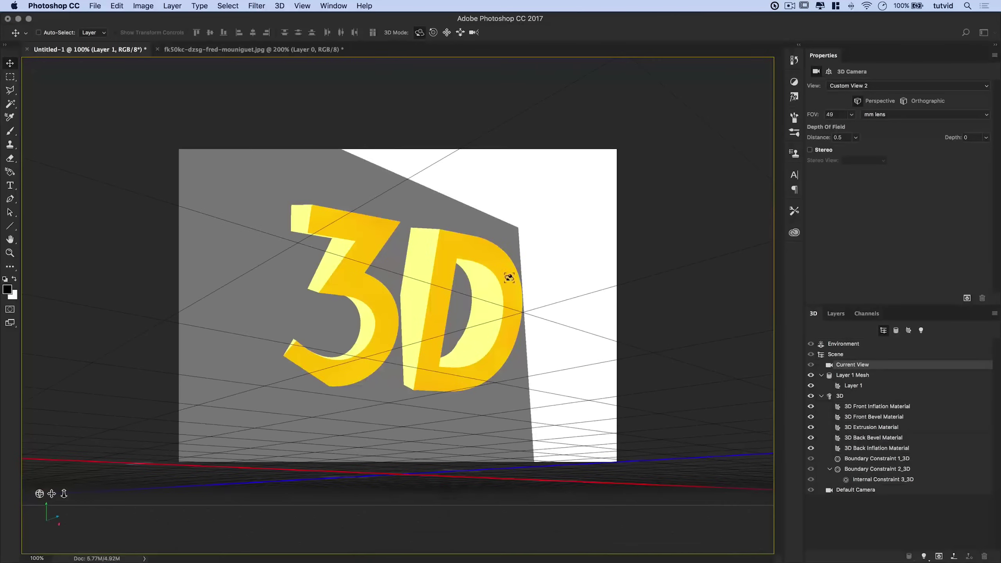
{"action": "left_click_drag", "start_coordinate": [388, 319], "coordinate": [355, 331]}
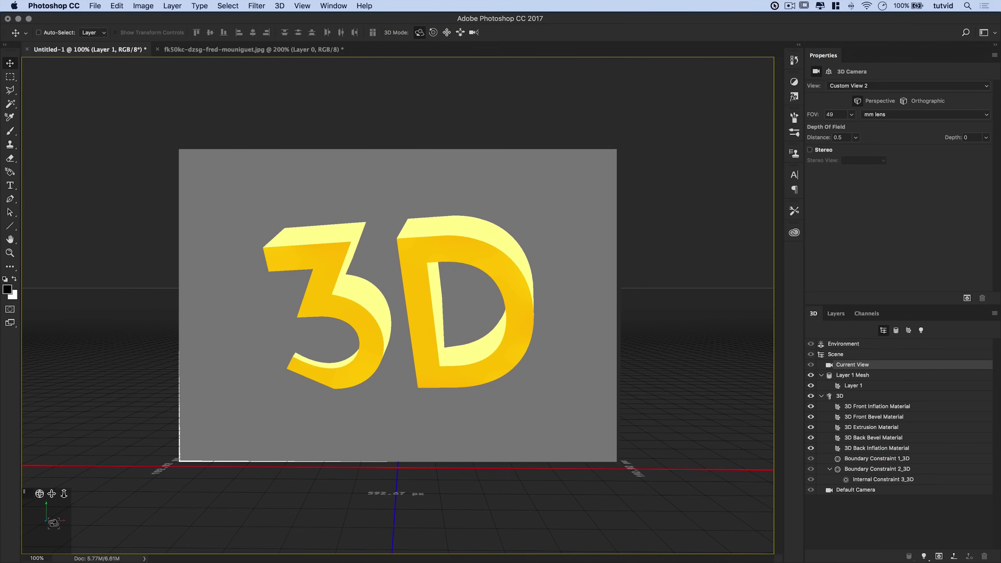
Reset the camera to the Default view and bring it closer until the gray backdrop fills the canvas
{"action": "right_click", "coordinate": [53, 523]}
{"action": "left_click", "coordinate": [67, 527]}
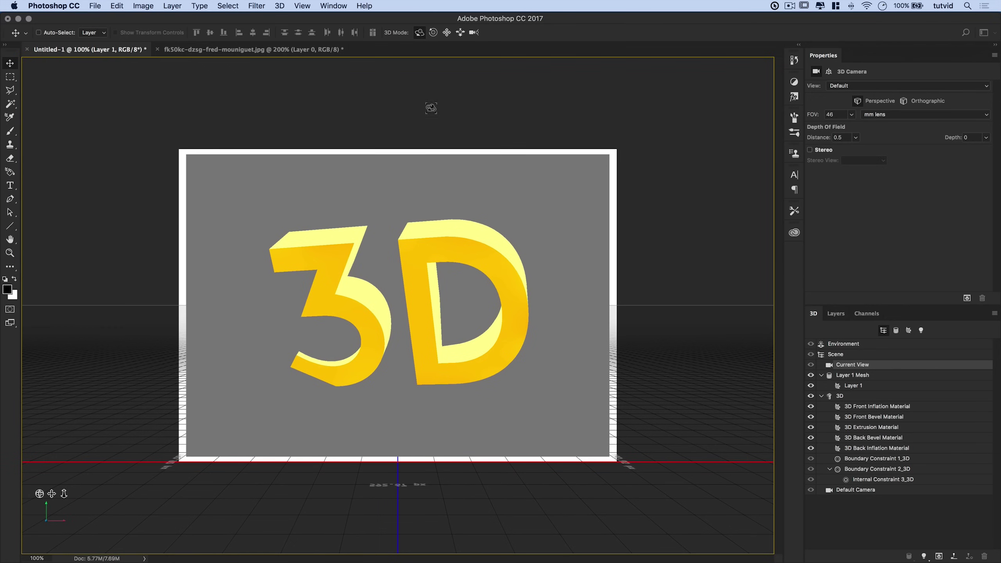
{"action": "left_click", "coordinate": [473, 32]}
{"action": "left_click_drag", "start_coordinate": [459, 261], "coordinate": [461, 244]}
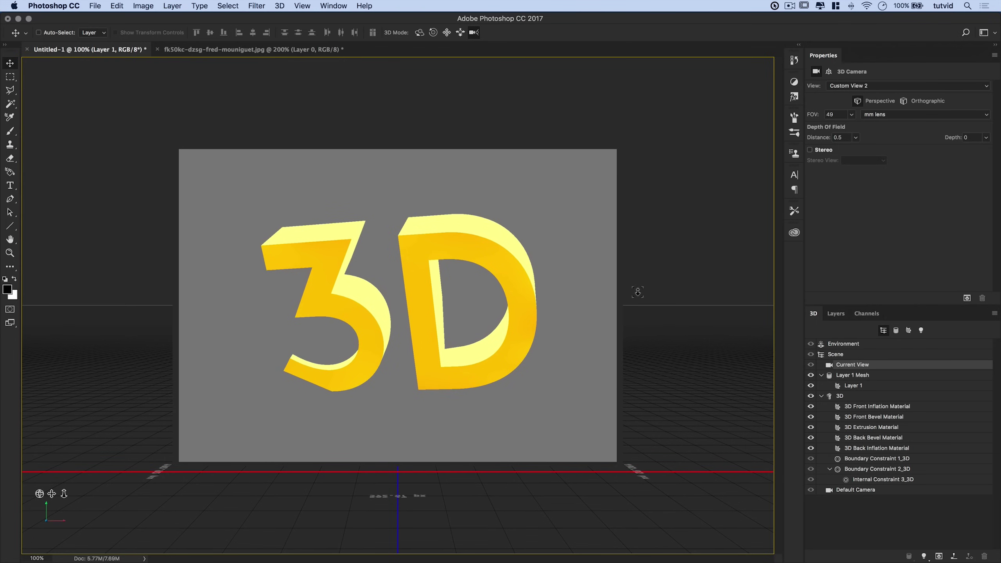
Render the rotated 3D scene, stop the render early, and return to the layer list
{"action": "left_click", "coordinate": [967, 298]}
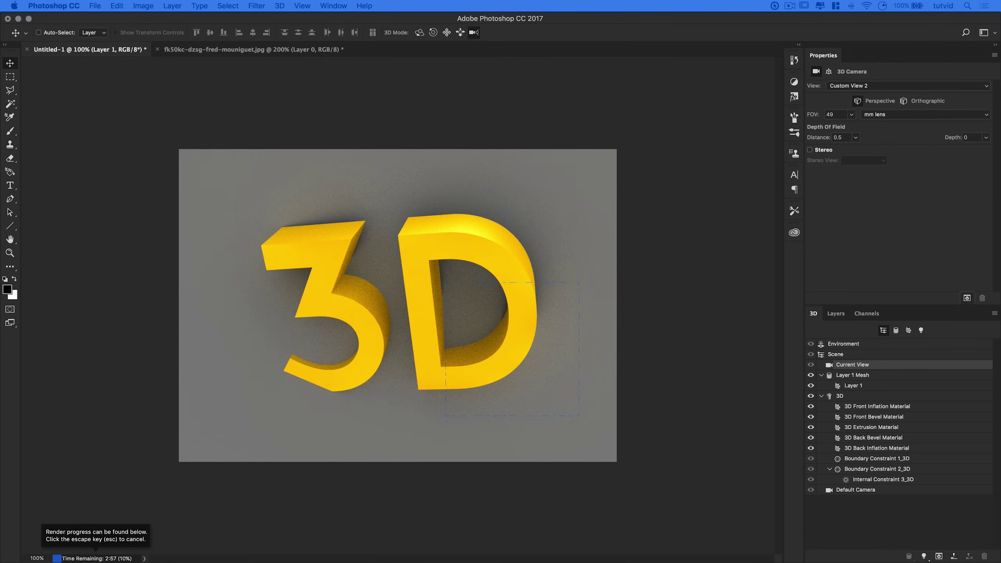
{"action": "key", "text": "Escape"}
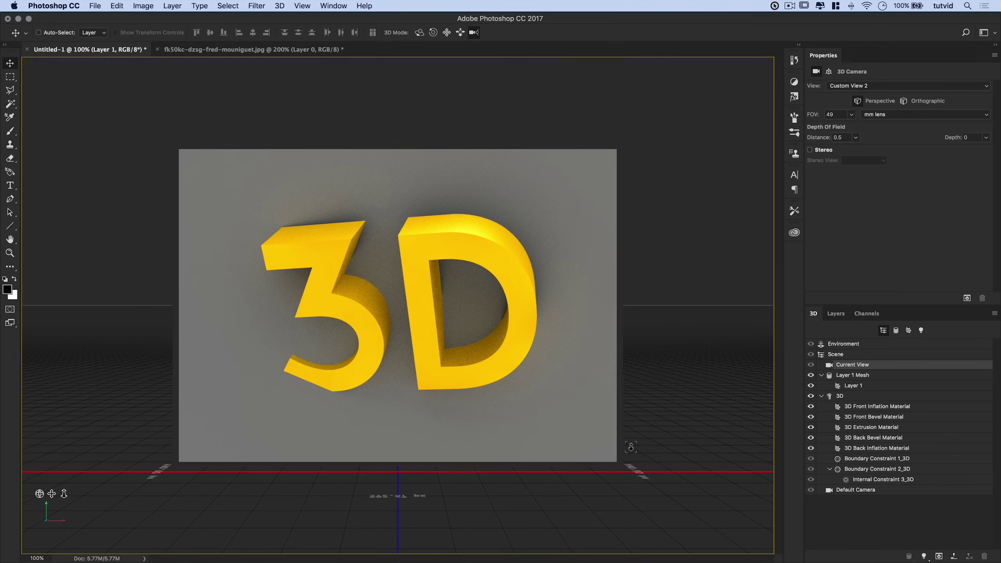
{"action": "left_click", "coordinate": [837, 314]}
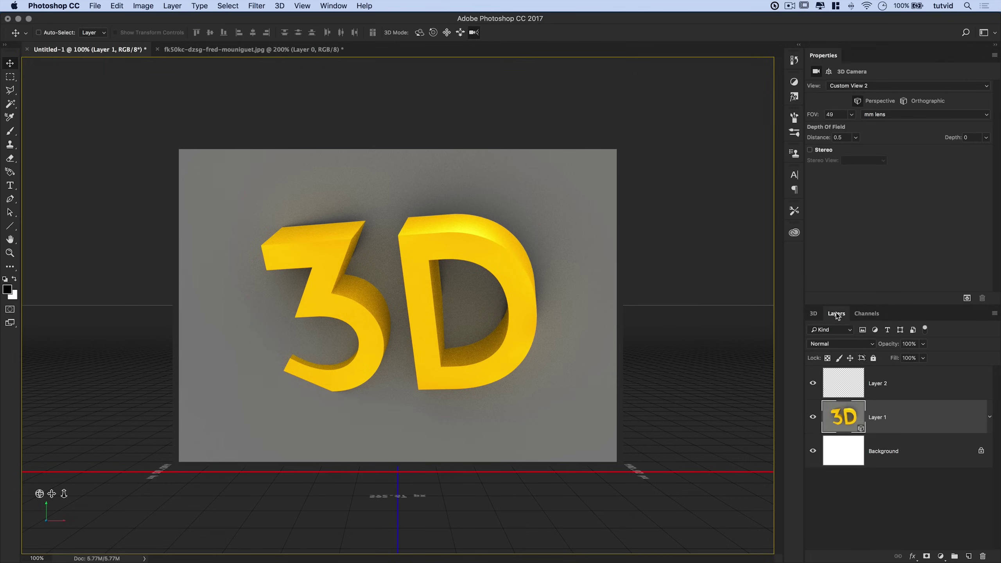
Open the 3D export properties for Layer 1, review the available 3D file formats, and cancel the export
{"action": "left_click", "coordinate": [861, 389]}
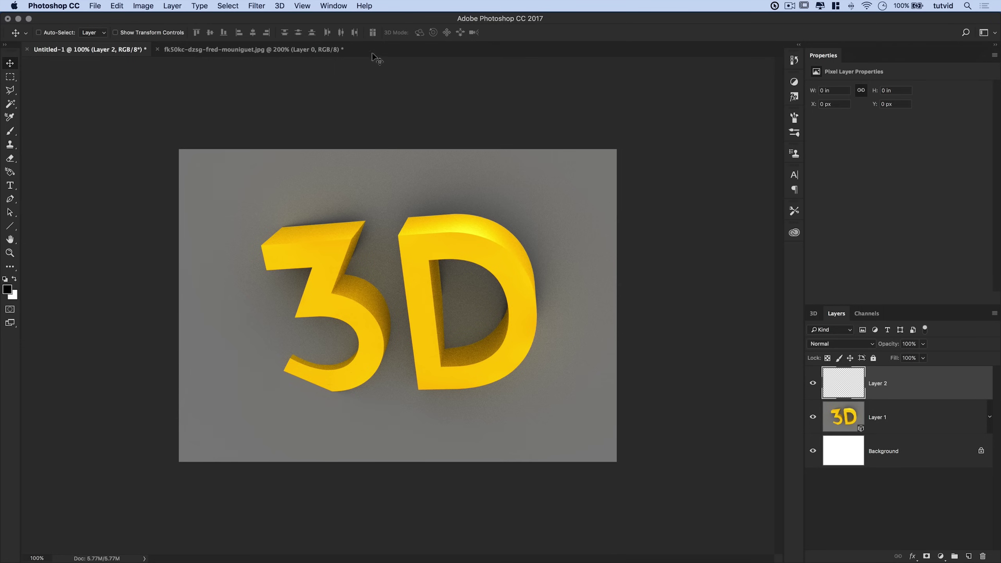
{"action": "left_click", "coordinate": [281, 6]}
{"action": "left_click", "coordinate": [900, 411]}
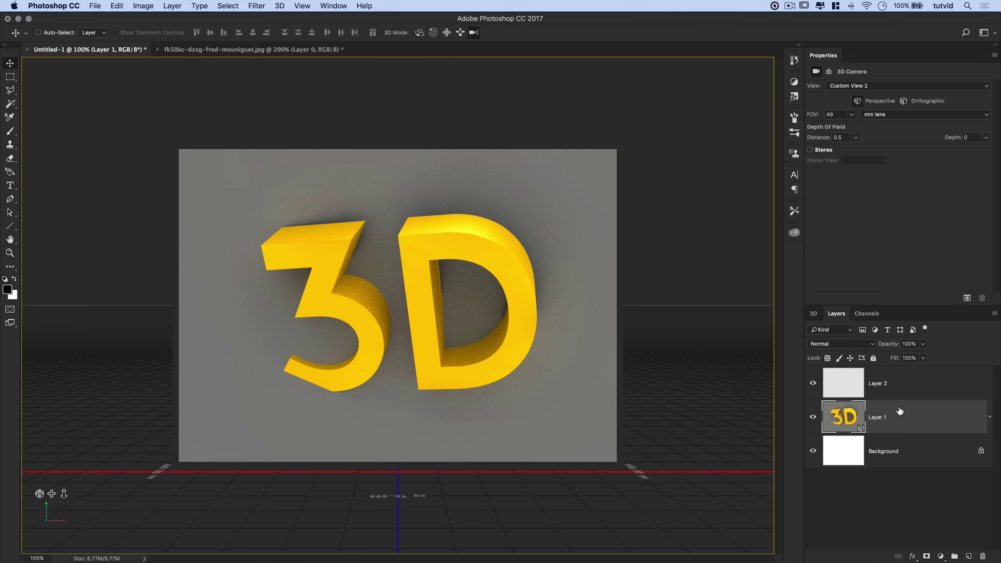
{"action": "left_click", "coordinate": [280, 6]}
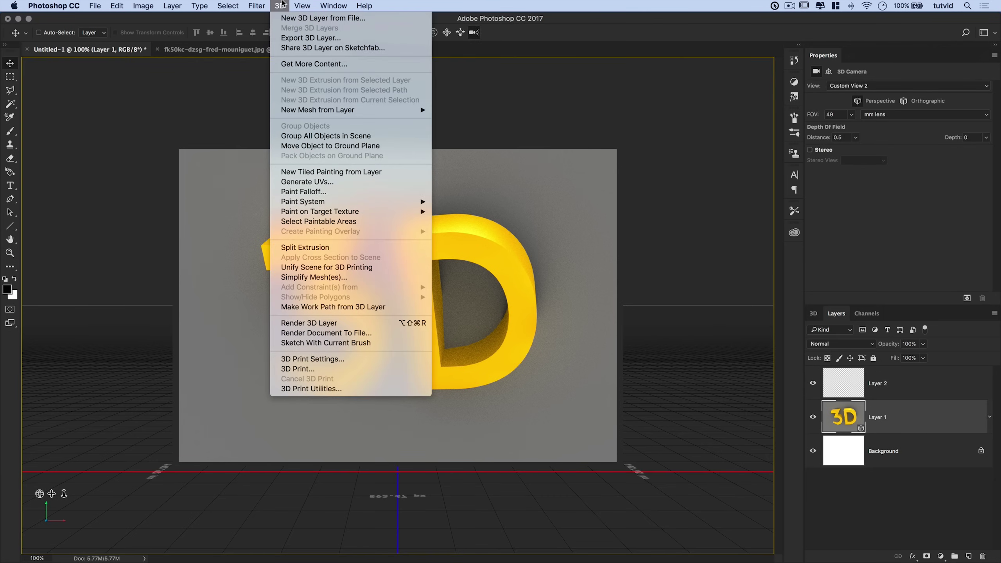
{"action": "left_click", "coordinate": [322, 37]}
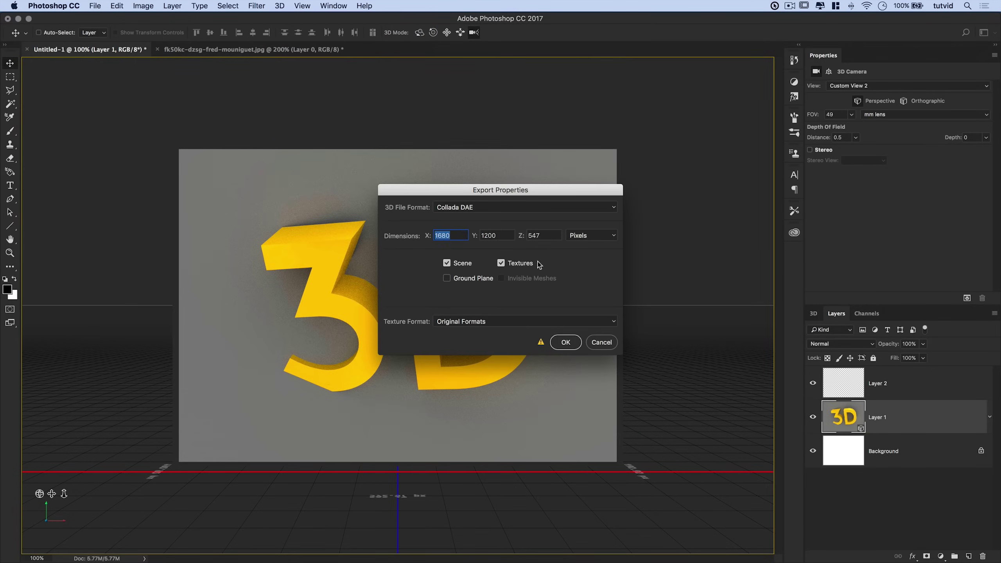
{"action": "left_click", "coordinate": [466, 212]}
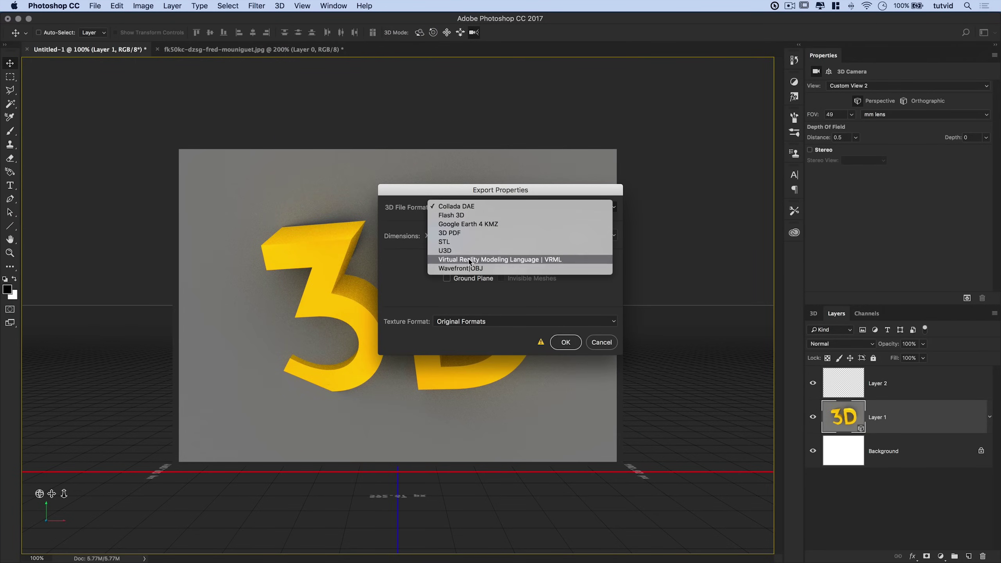
{"action": "left_click", "coordinate": [411, 279]}
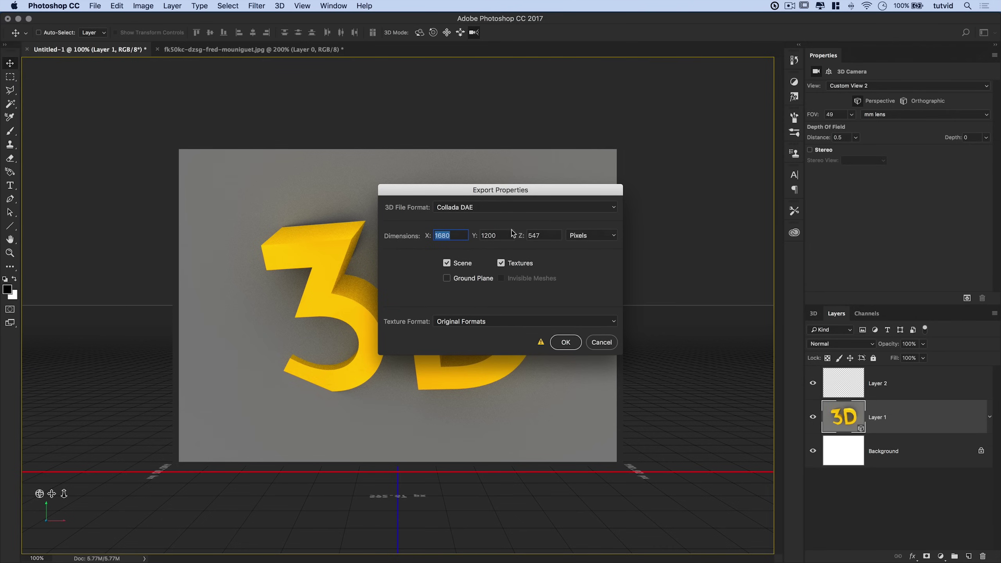
{"action": "left_click_drag", "start_coordinate": [533, 190], "coordinate": [468, 199]}
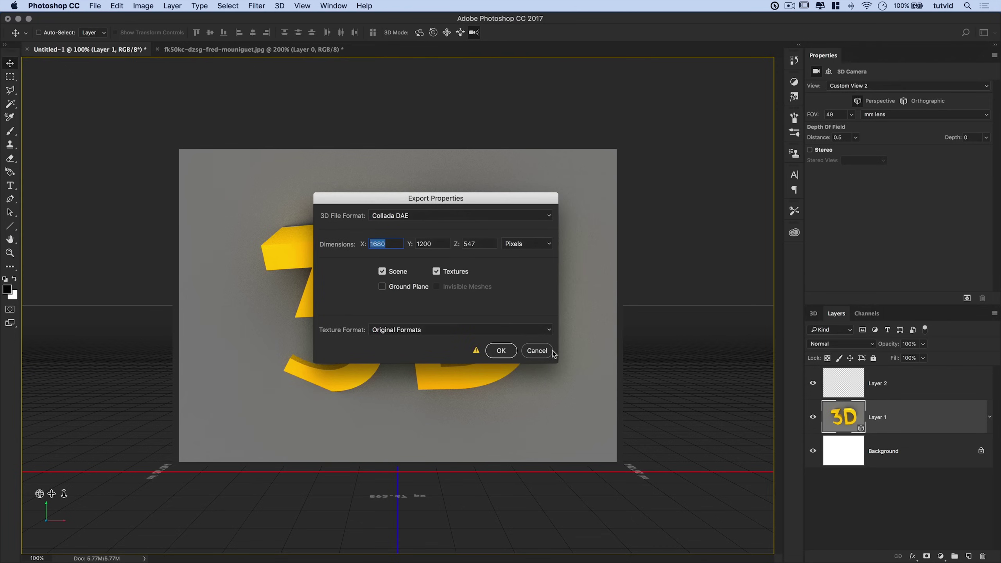
{"action": "left_click", "coordinate": [538, 350]}
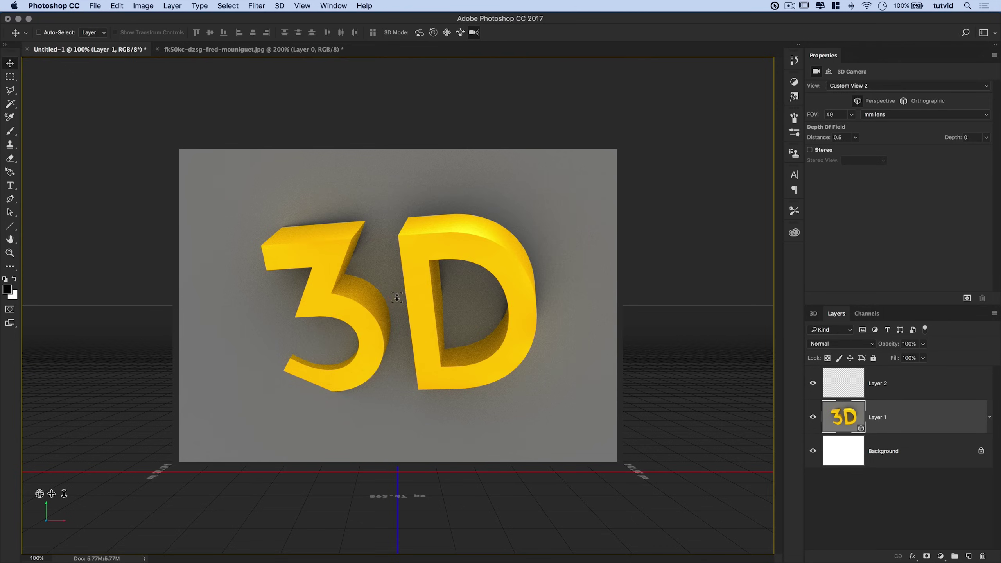